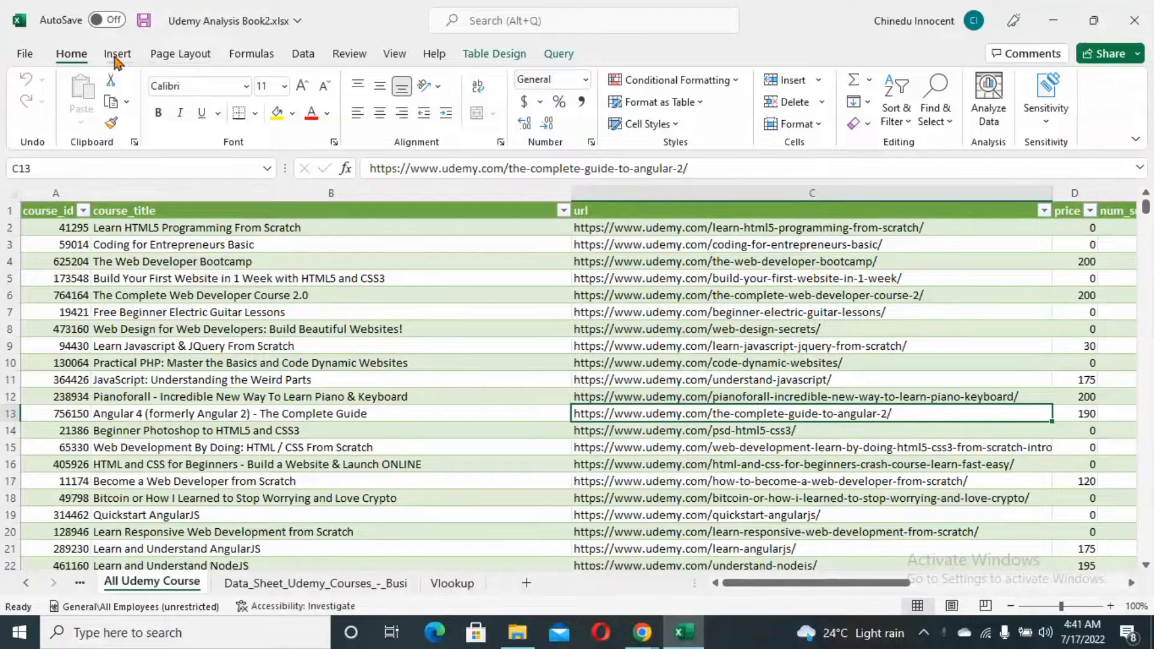
- Preview the recommended PivotTables for the course table, including the Rating, content_duration and num_subscribers summaries, and close them without inserting one
{"action": "left_click", "coordinate": [116, 57]}
{"action": "left_click", "coordinate": [116, 114]}
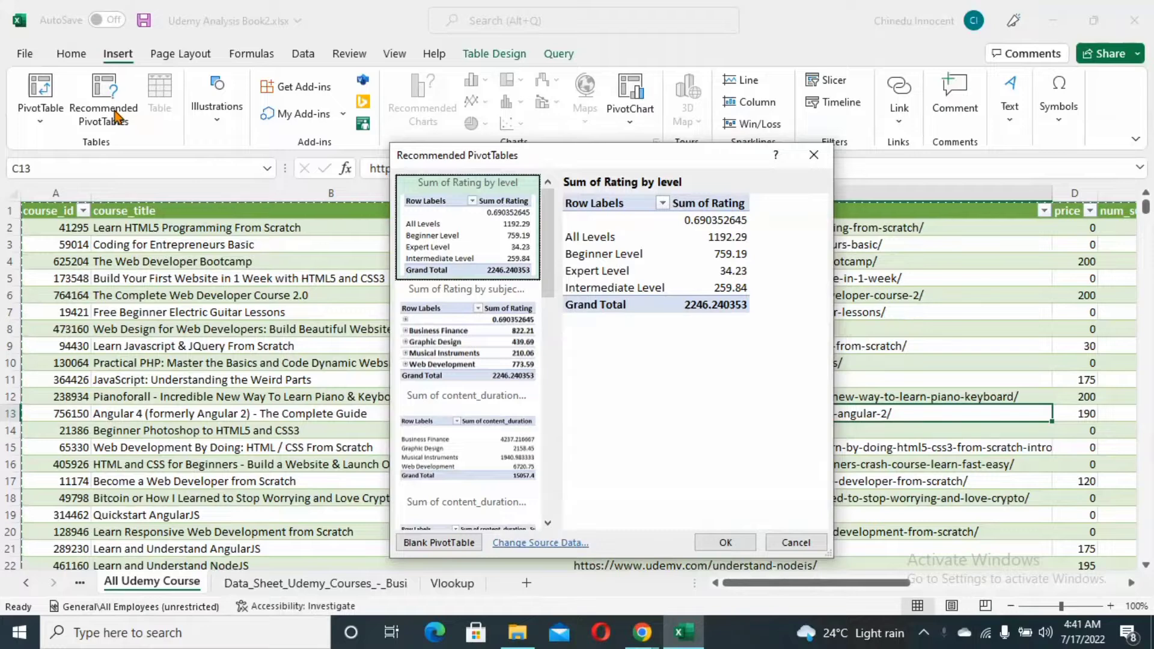
{"action": "left_click", "coordinate": [516, 328]}
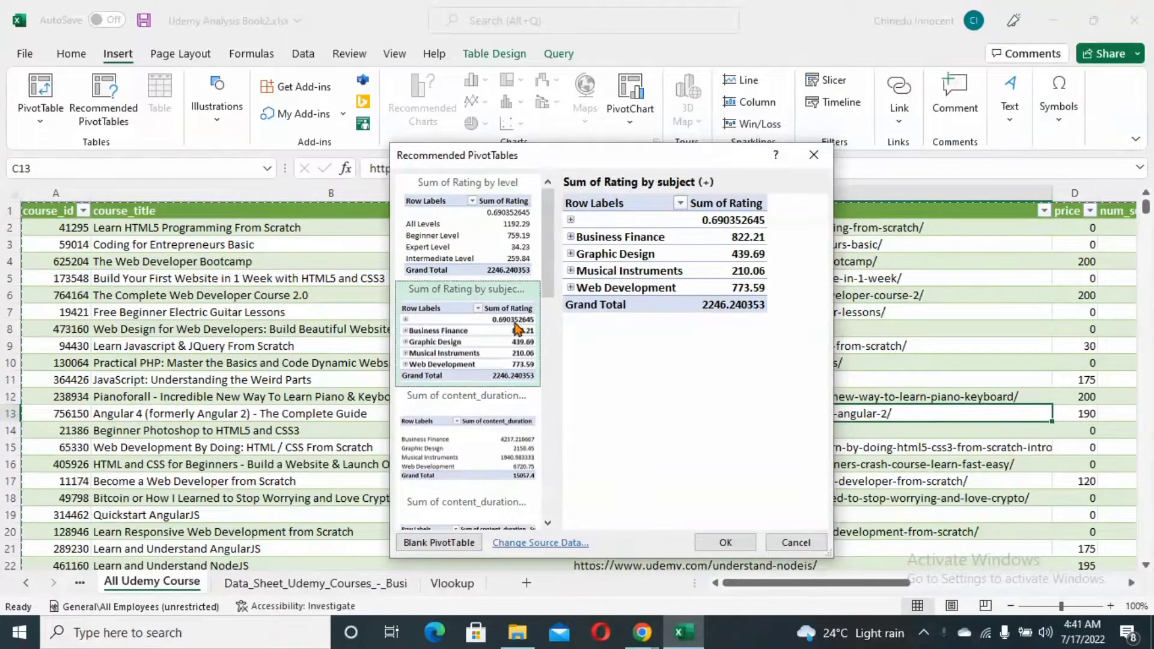
{"action": "left_click", "coordinate": [517, 458]}
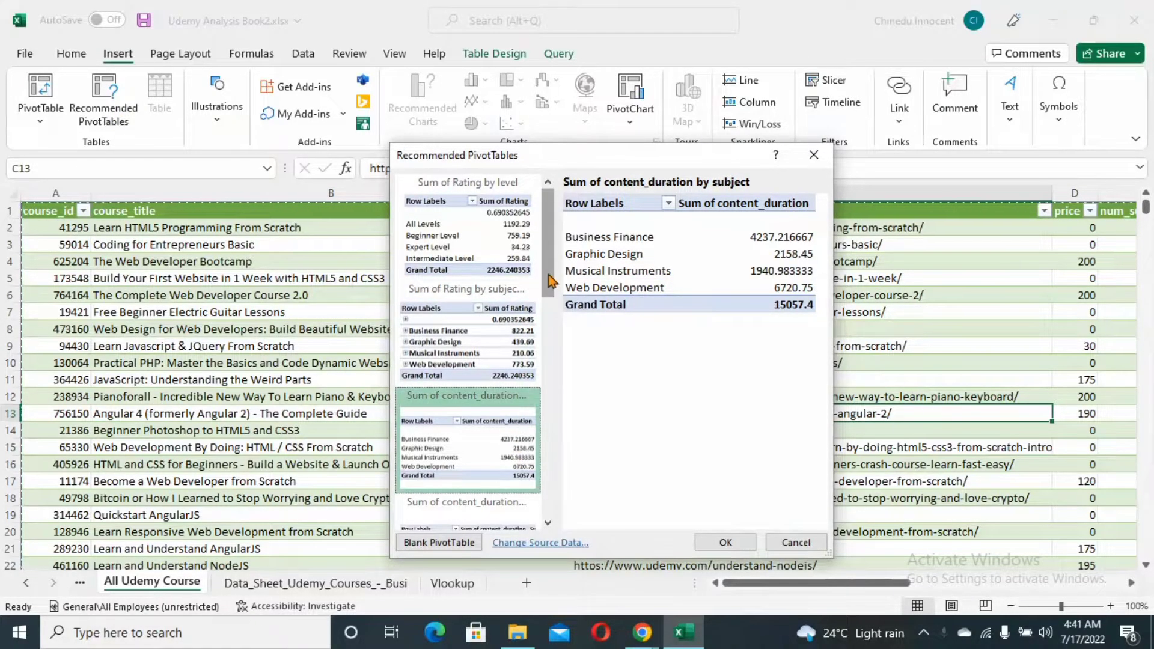
{"action": "left_click_drag", "start_coordinate": [550, 279], "coordinate": [548, 337]}
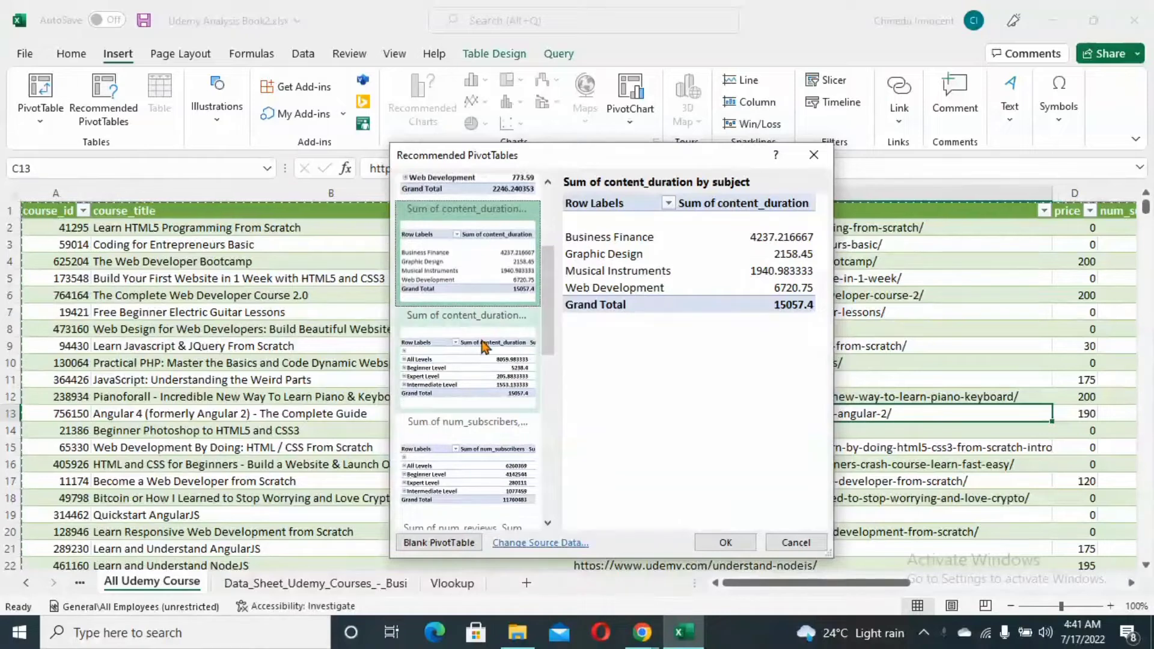
{"action": "left_click", "coordinate": [484, 346]}
{"action": "left_click", "coordinate": [491, 445]}
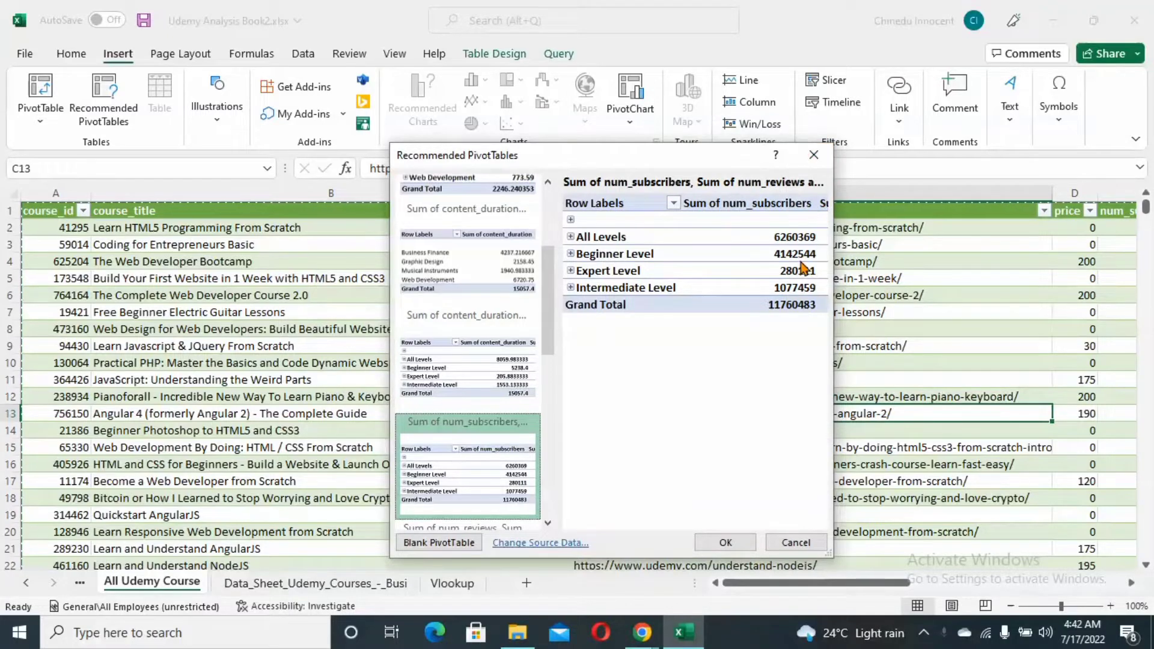
{"action": "left_click", "coordinate": [814, 156]}
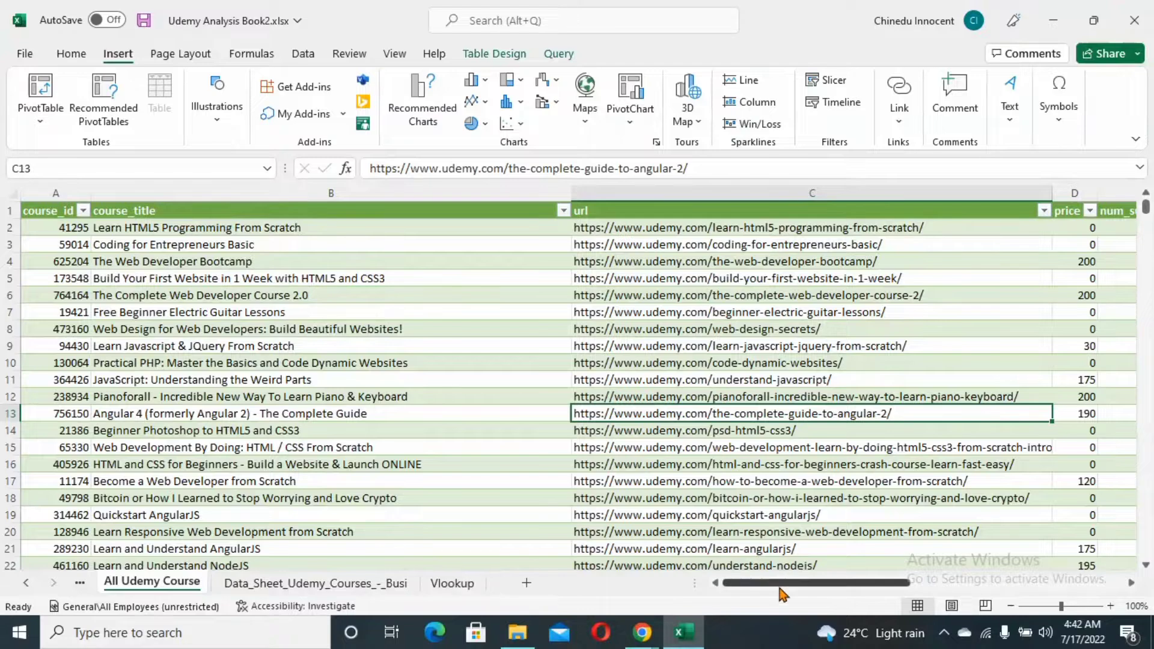
- Check whether the subject and Free_or_Paid columns belong to the table, and bring up the table's design options
{"action": "left_click_drag", "start_coordinate": [781, 583], "coordinate": [978, 588]}
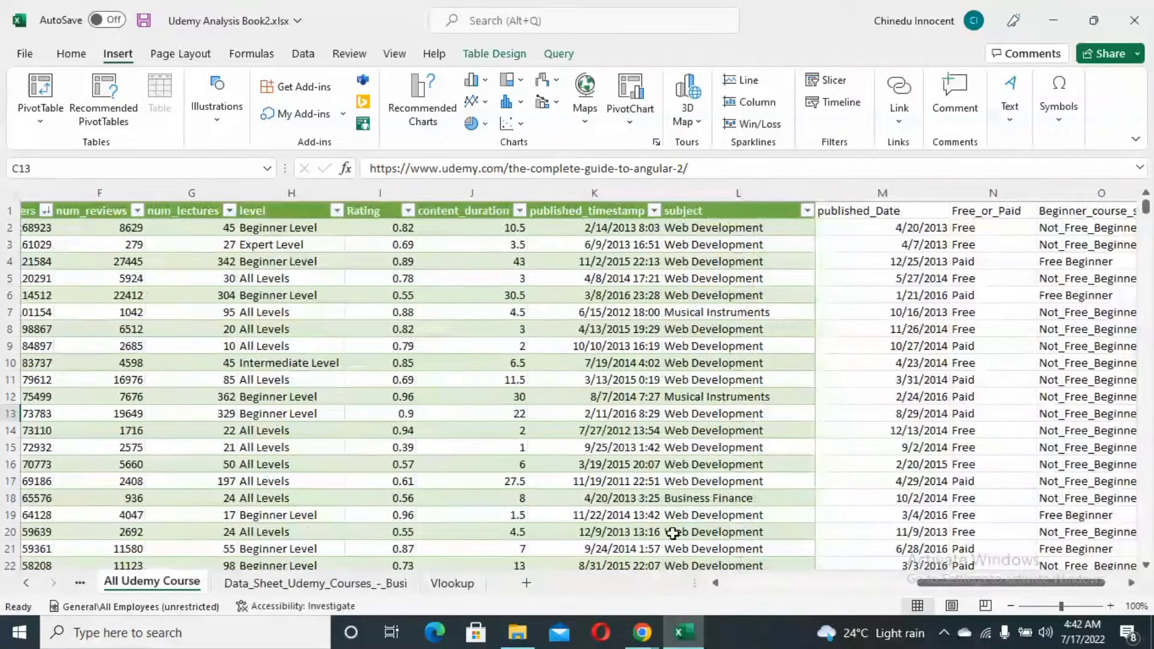
{"action": "left_click", "coordinate": [712, 459]}
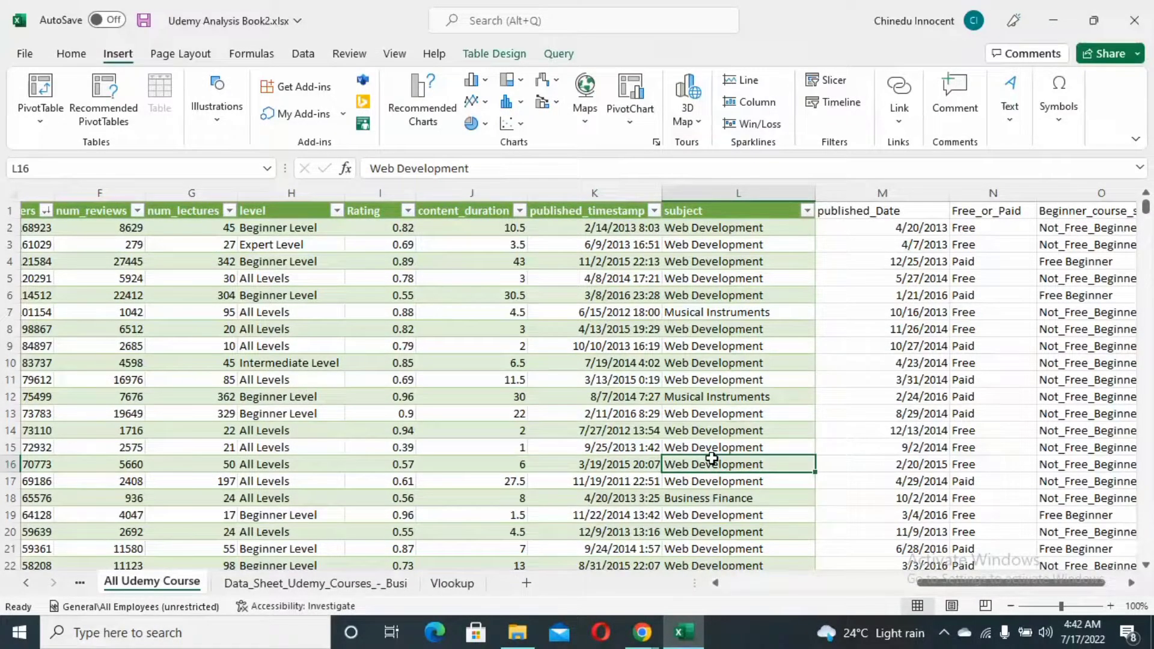
{"action": "left_click", "coordinate": [996, 392]}
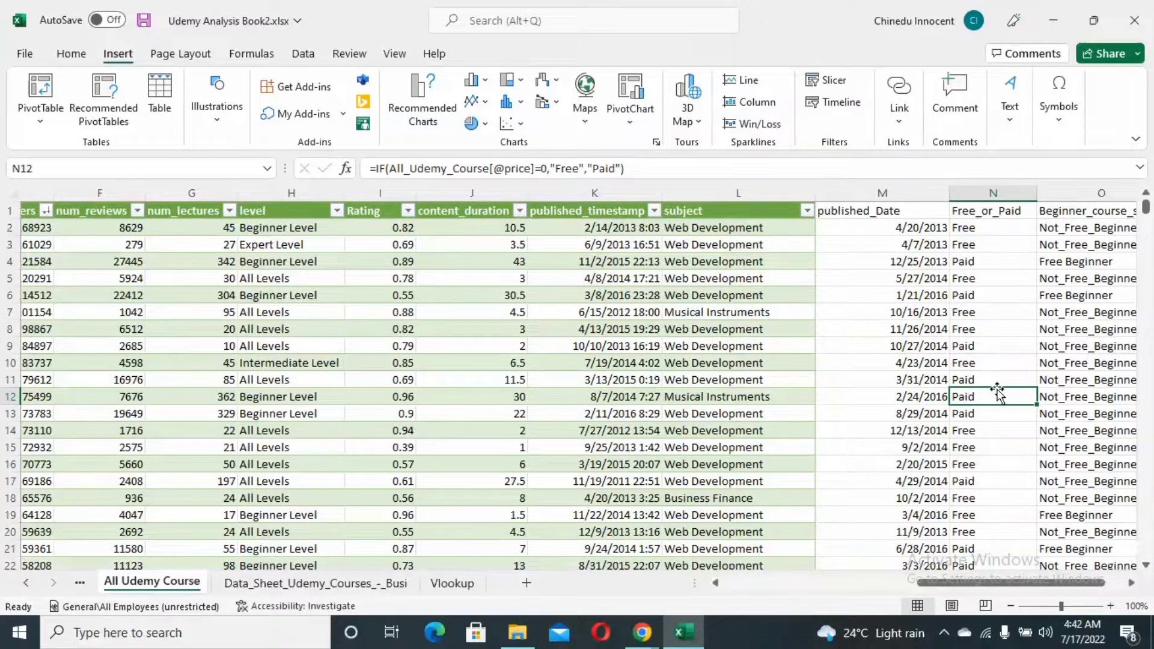
{"action": "left_click", "coordinate": [769, 323]}
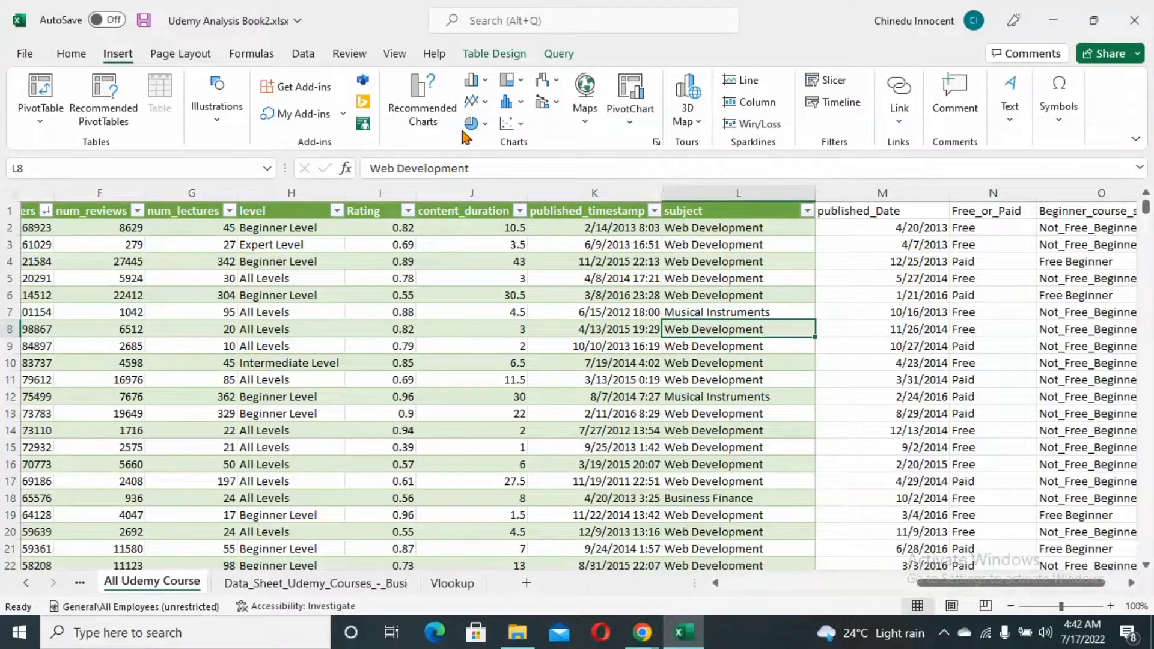
{"action": "left_click", "coordinate": [475, 55]}
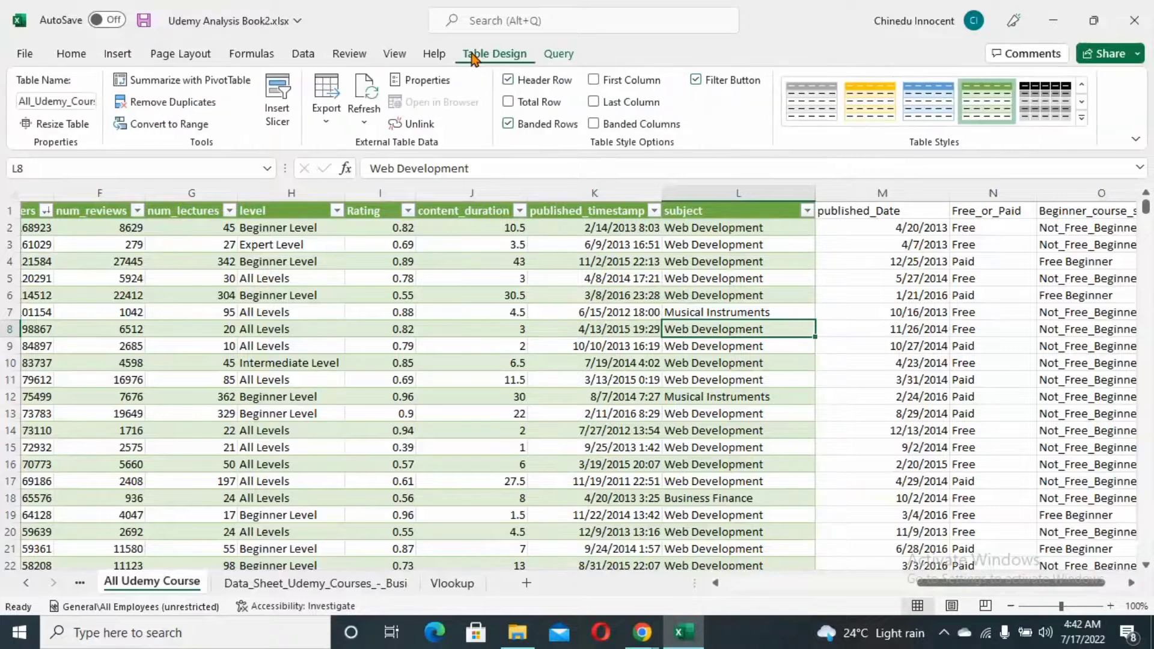
{"action": "left_click", "coordinate": [62, 125]}
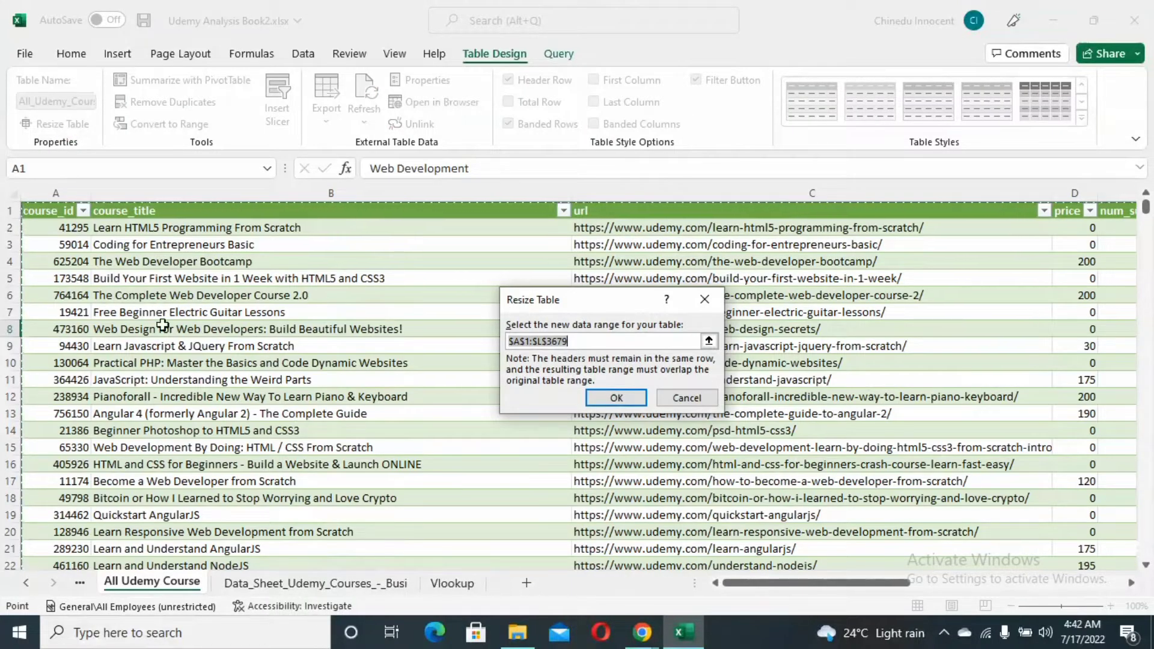
{"action": "left_click_drag", "start_coordinate": [826, 586], "coordinate": [935, 587]}
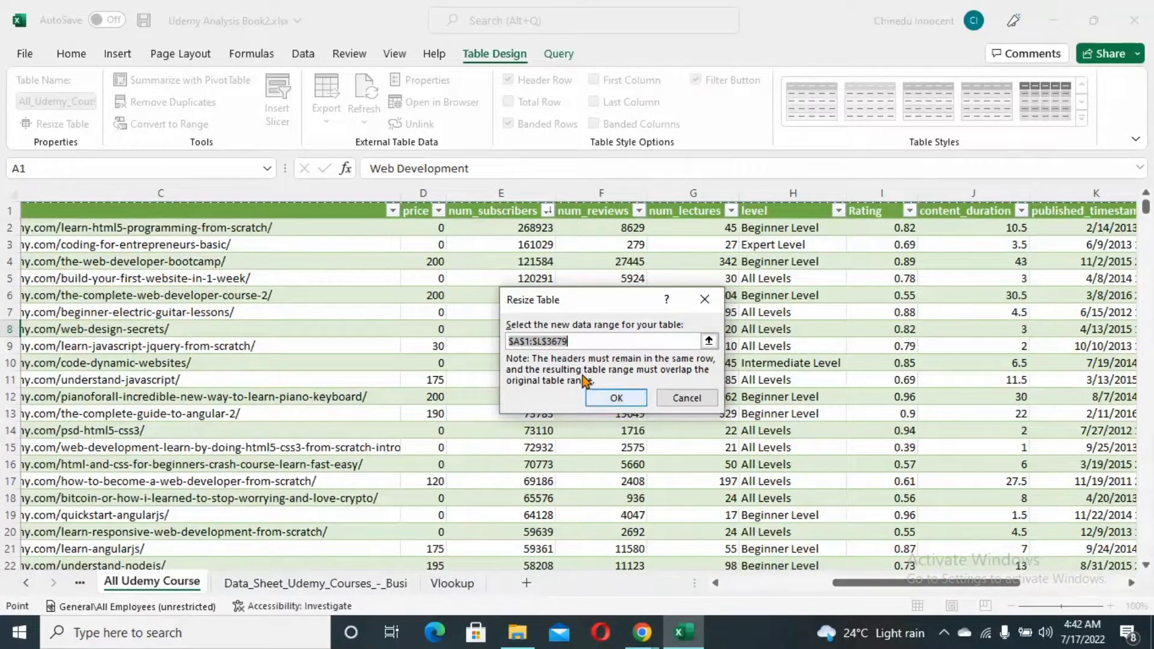
{"action": "left_click", "coordinate": [574, 340]}
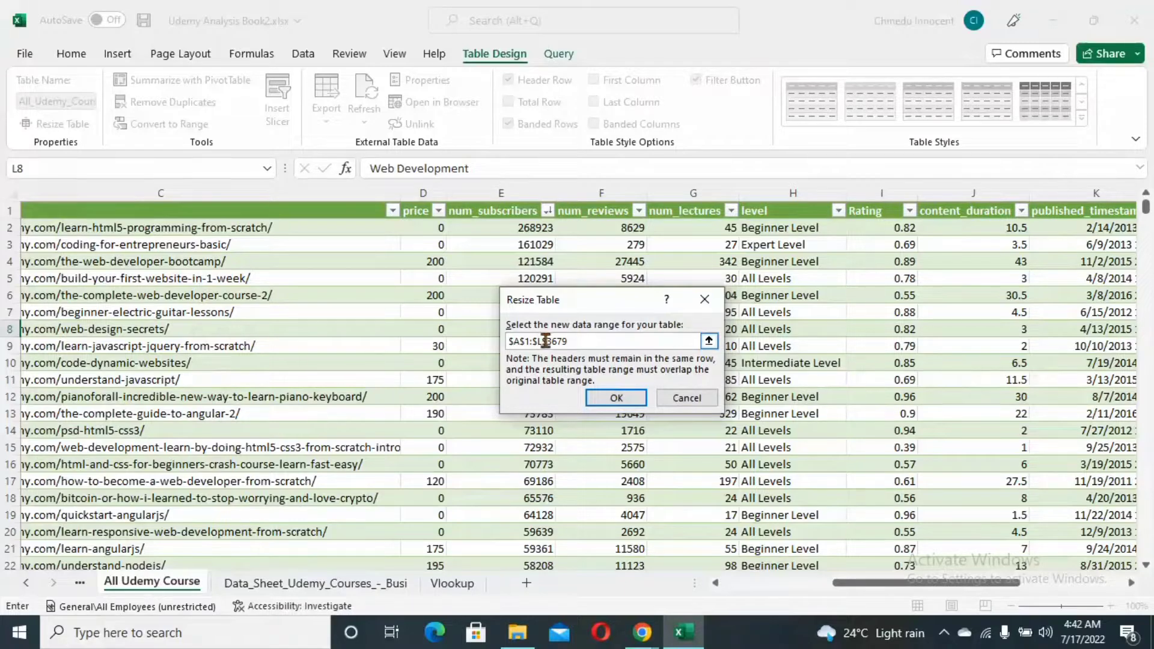
{"action": "double_click", "coordinate": [546, 341]}
{"action": "left_click", "coordinate": [570, 340]}
{"action": "key", "text": "Left"}
{"action": "key", "text": "Left"}
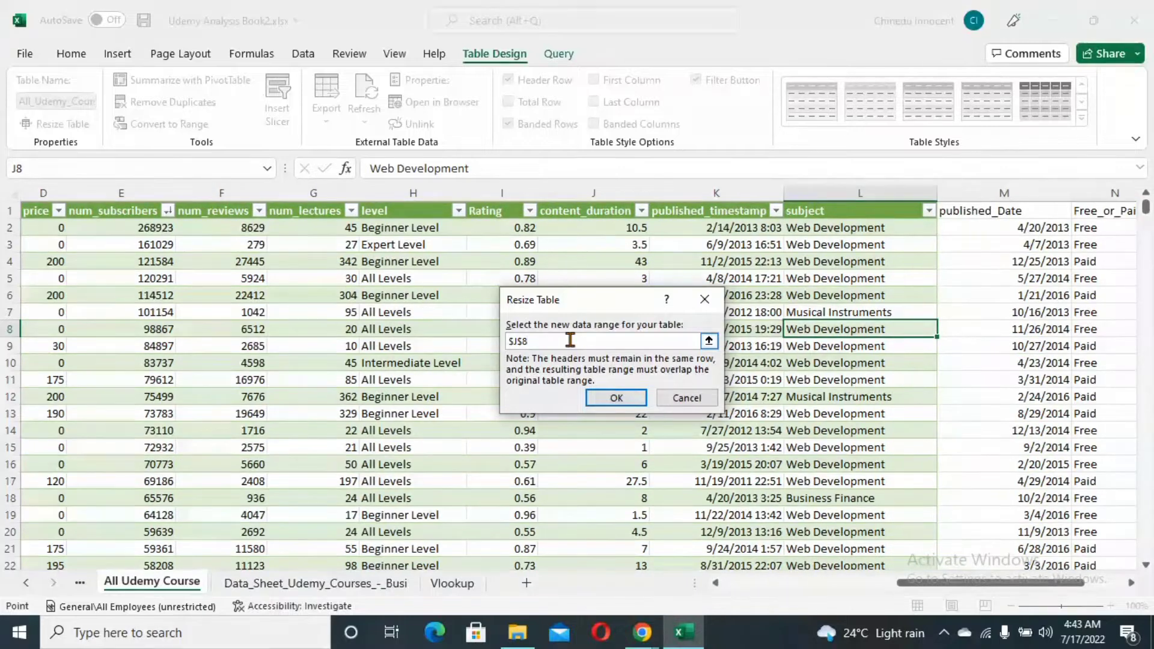
{"action": "key", "text": "ctrl+z"}
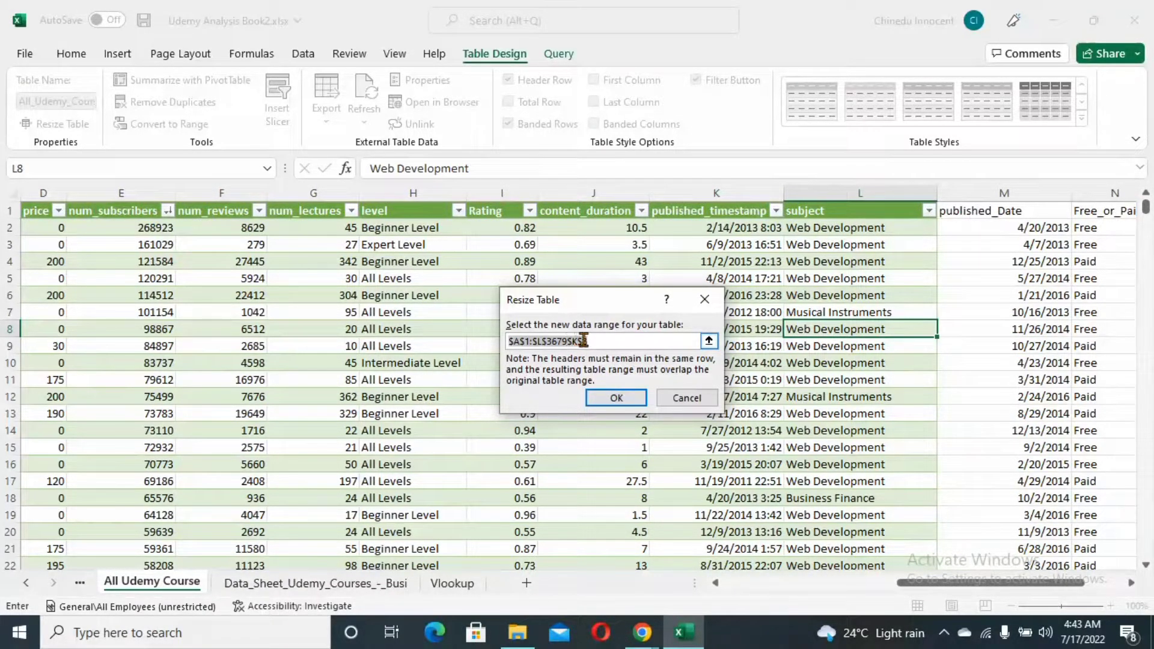
{"action": "key", "text": "BackSpace"}
{"action": "left_click", "coordinate": [713, 299]}
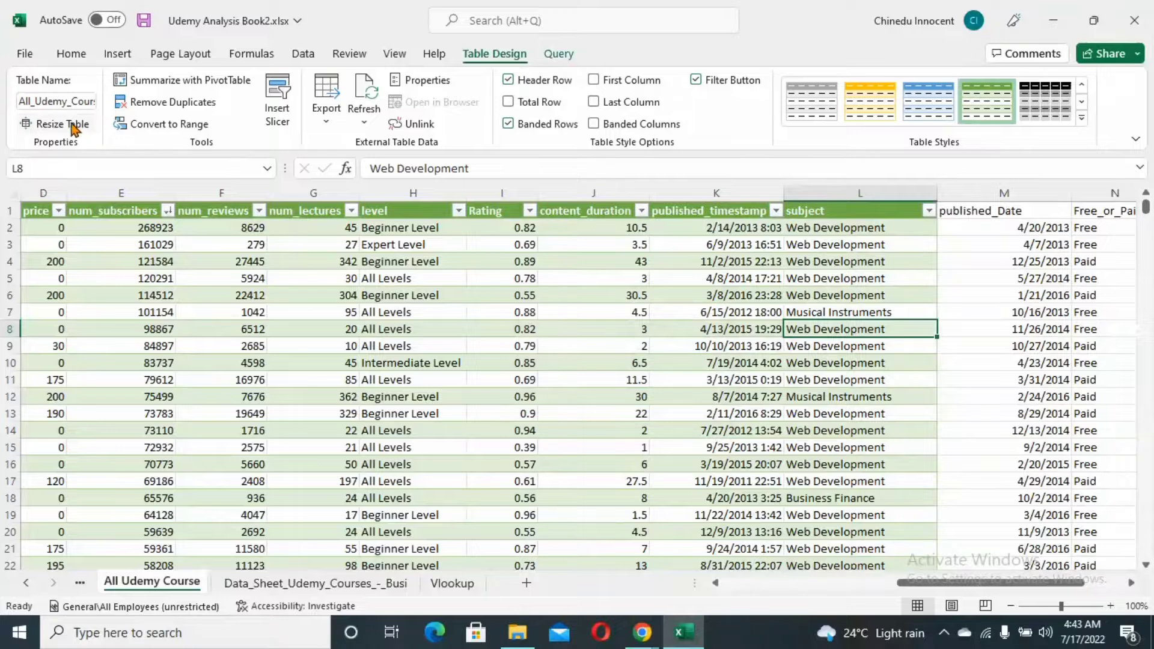
{"action": "left_click", "coordinate": [74, 124]}
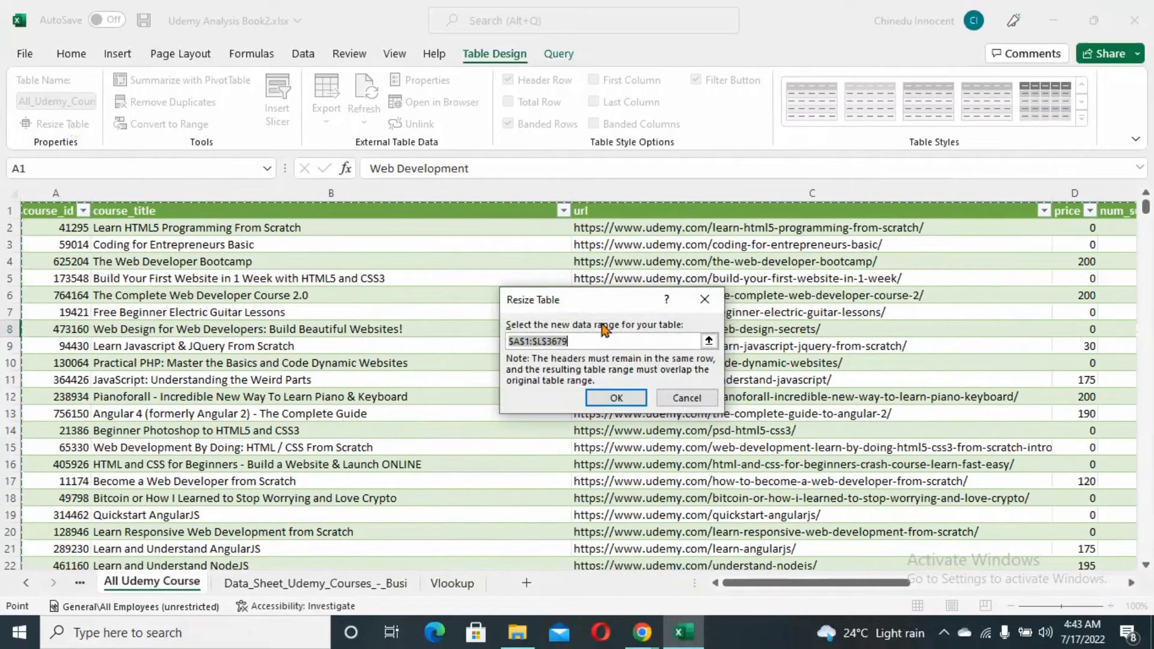
{"action": "left_click", "coordinate": [591, 340]}
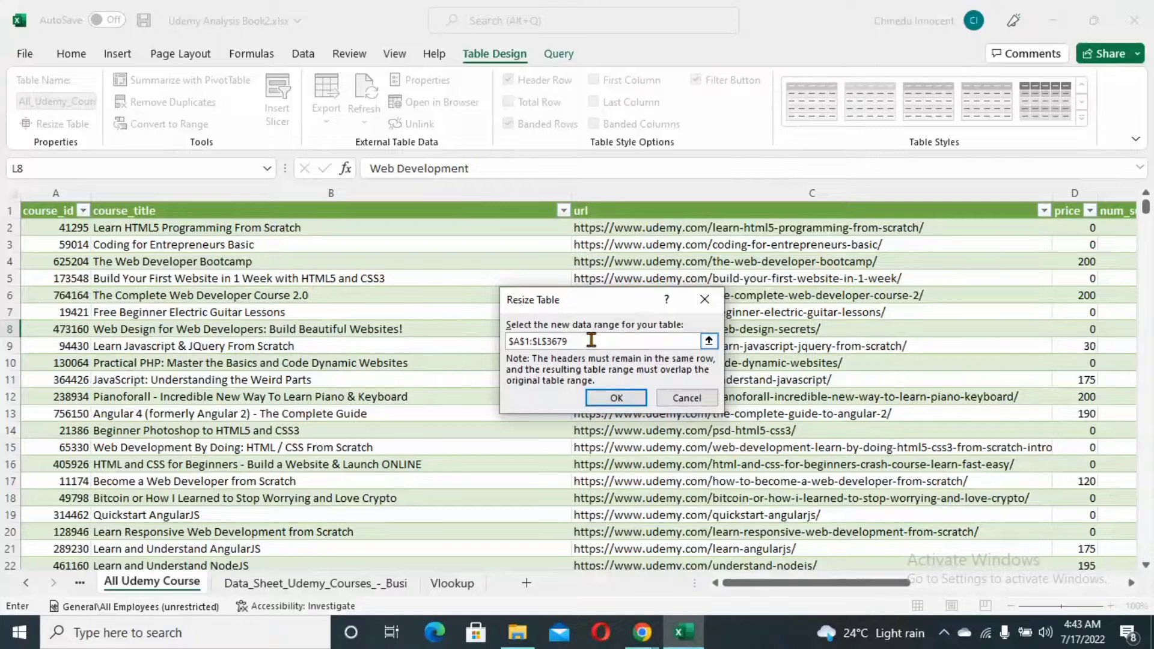
{"action": "key", "text": "Left"}
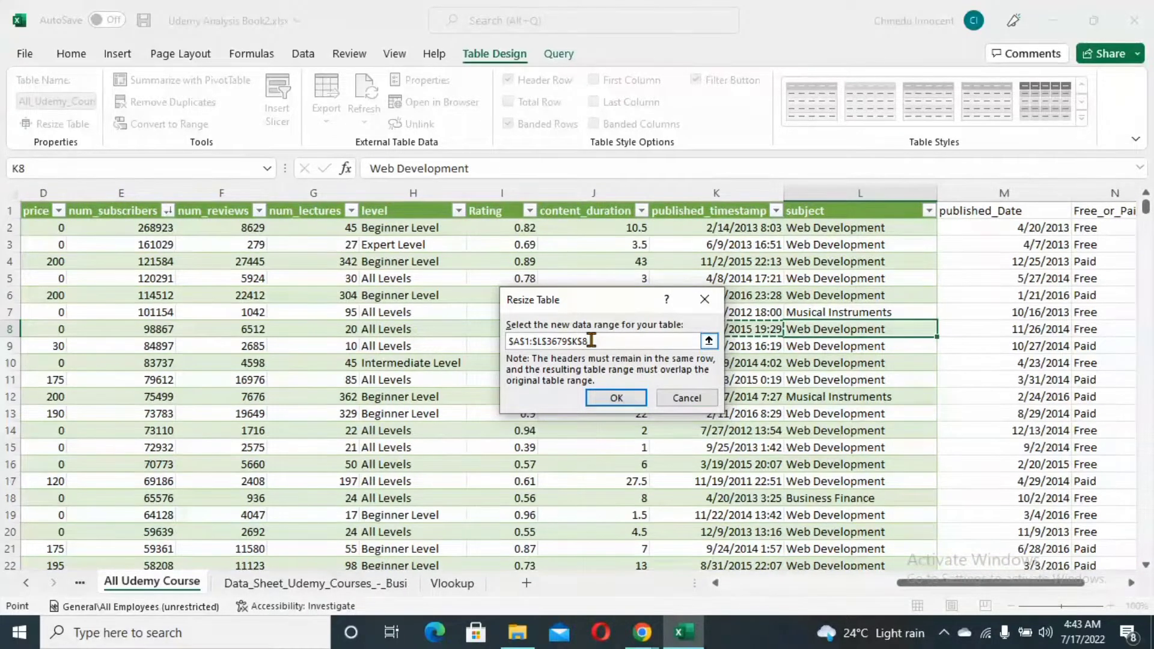
{"action": "left_click_drag", "start_coordinate": [989, 582], "coordinate": [1025, 589]}
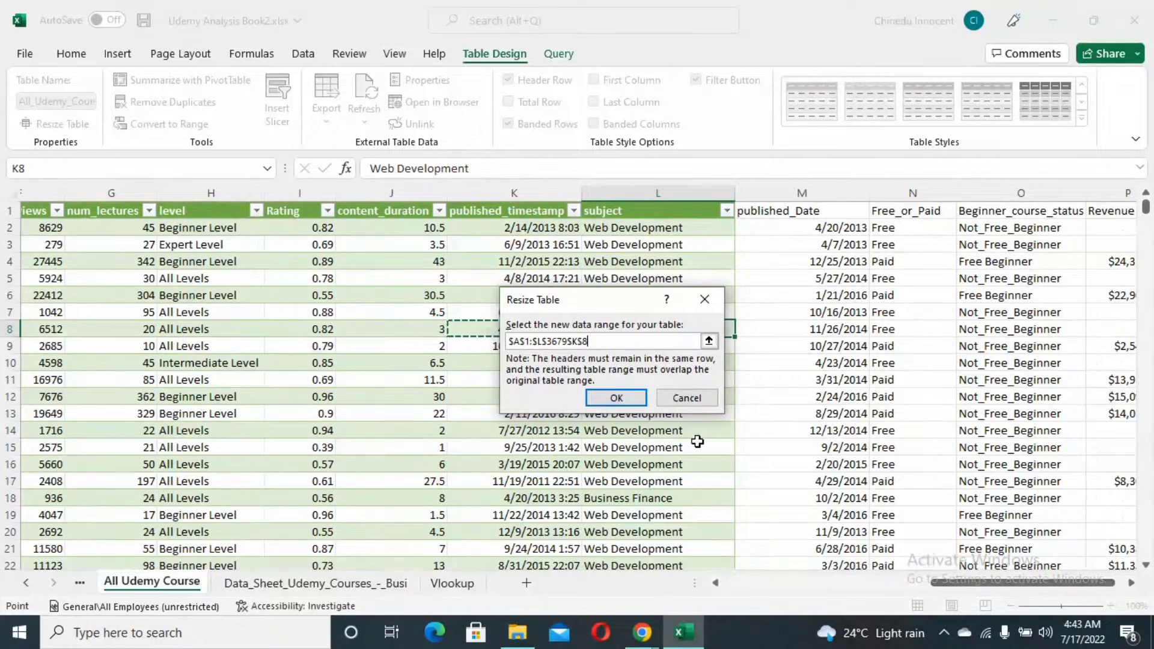
{"action": "left_click", "coordinate": [697, 300]}
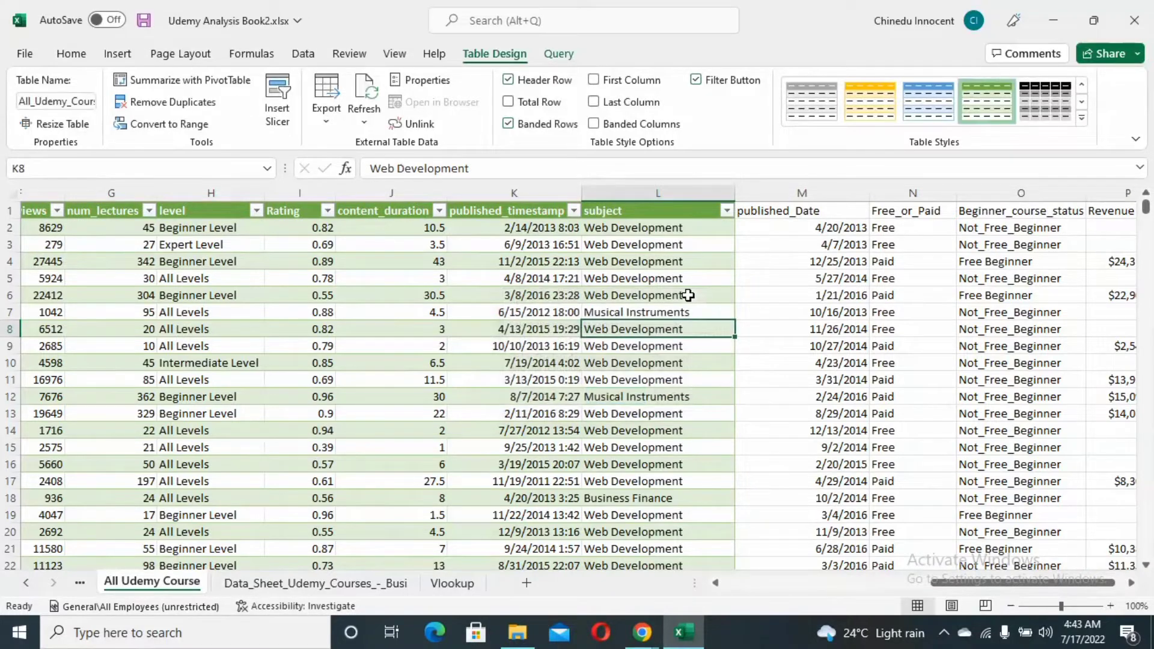
- Resize the course table to the range $A$1:$P$3679 so it includes the additional columns after subject
{"action": "left_click", "coordinate": [58, 125]}
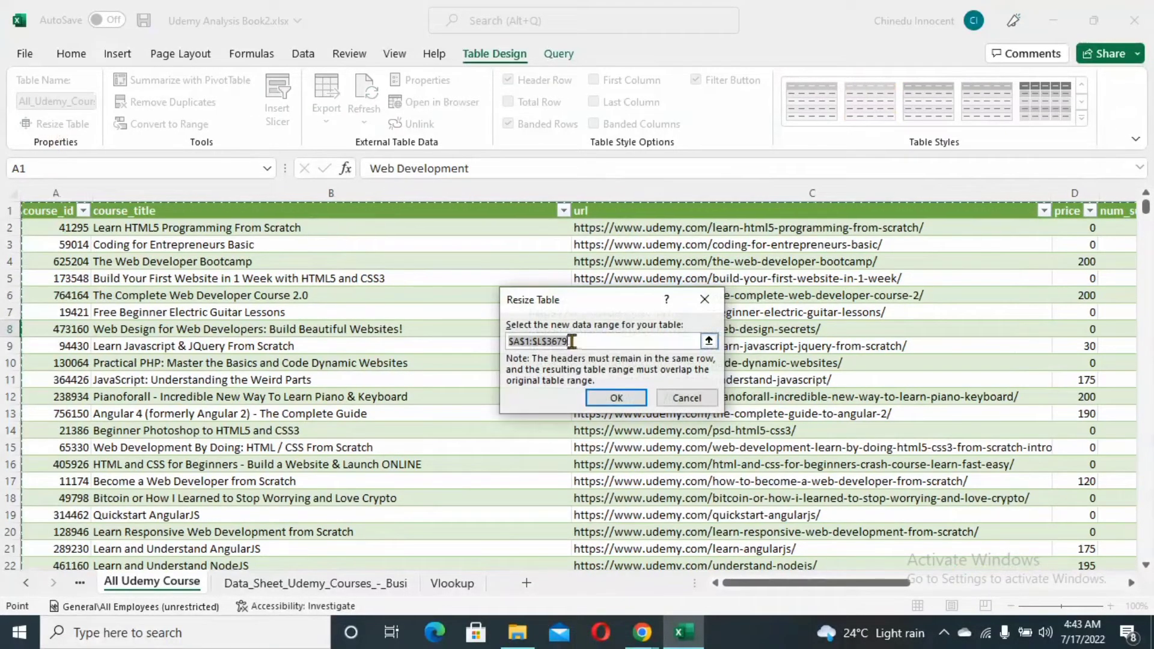
{"action": "left_click", "coordinate": [572, 340]}
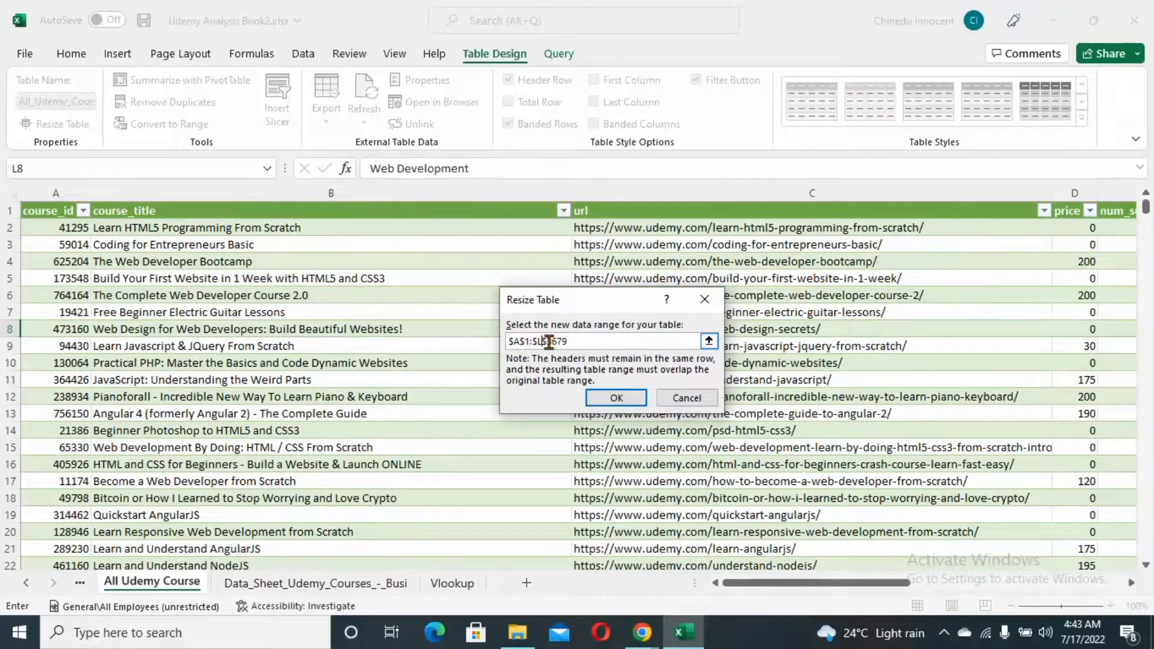
{"action": "key", "text": "BackSpace"}
{"action": "type", "text": "p"}
{"action": "left_click", "coordinate": [616, 398]}
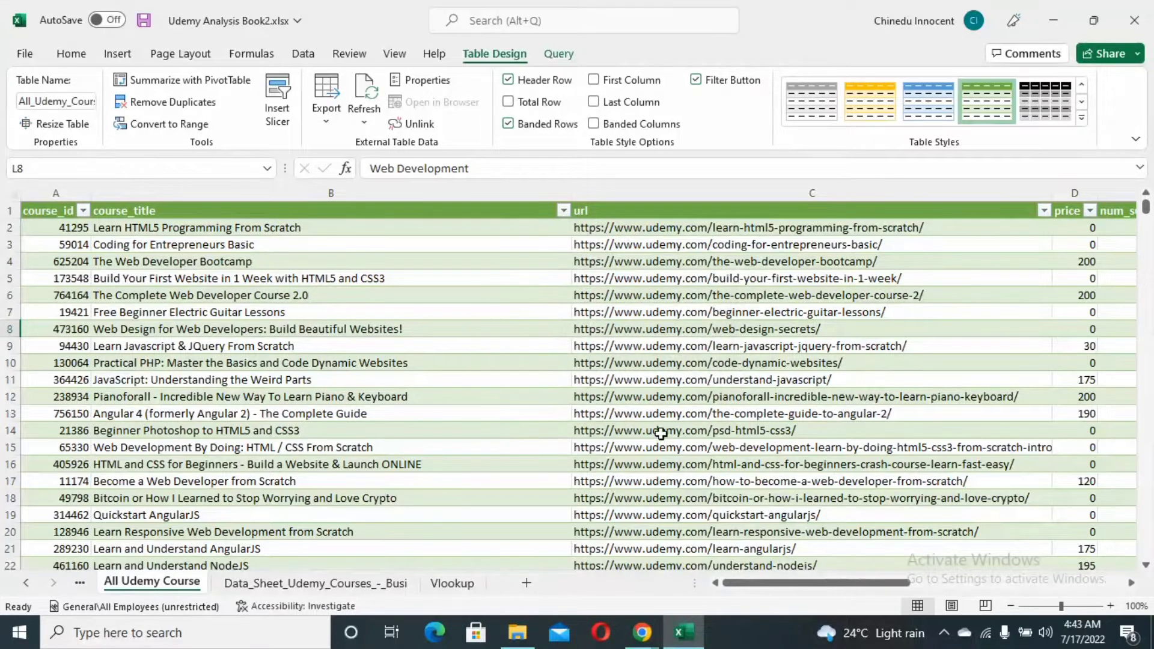
{"action": "left_click_drag", "start_coordinate": [812, 592], "coordinate": [1010, 582]}
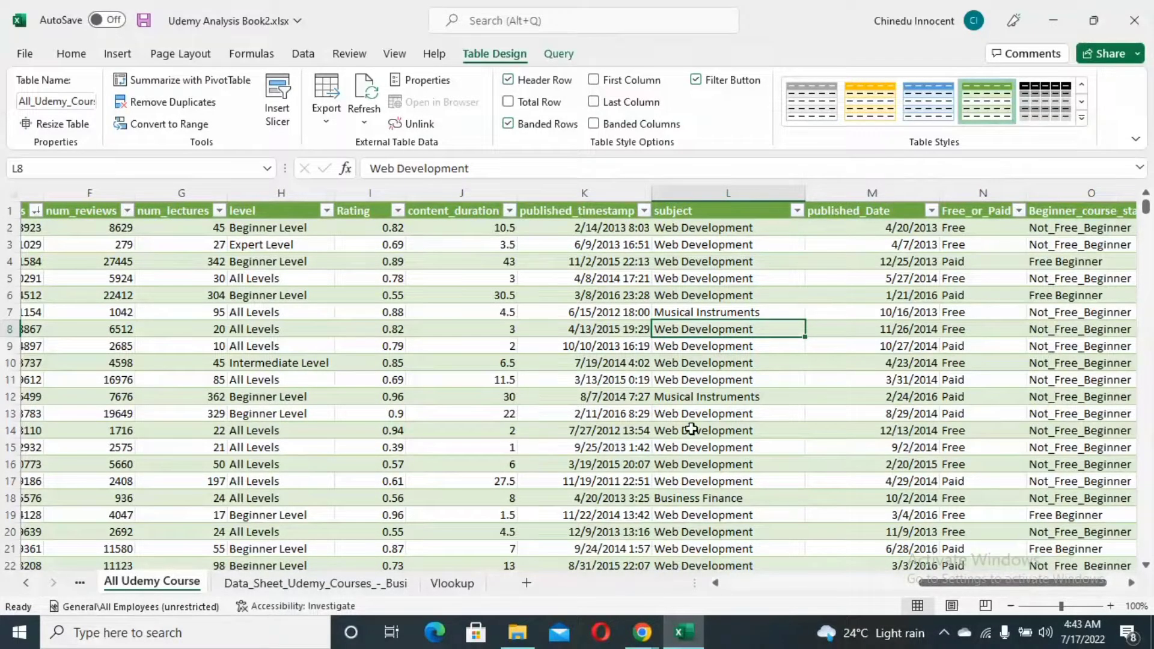
{"action": "left_click", "coordinate": [593, 228]}
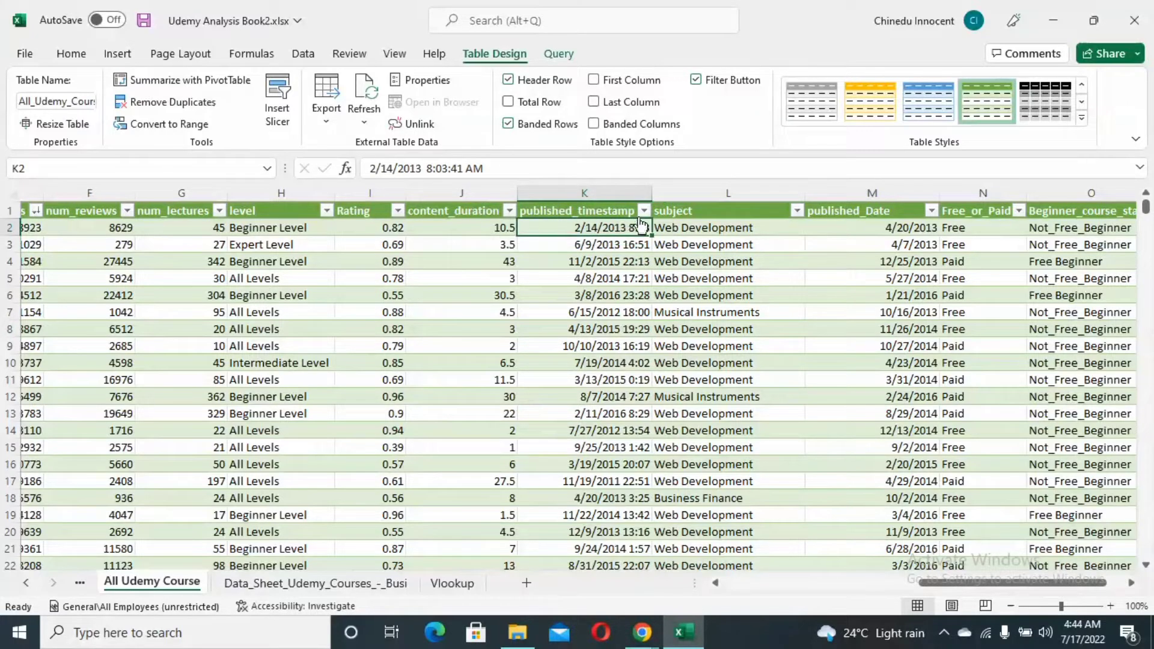
{"action": "left_click", "coordinate": [240, 60]}
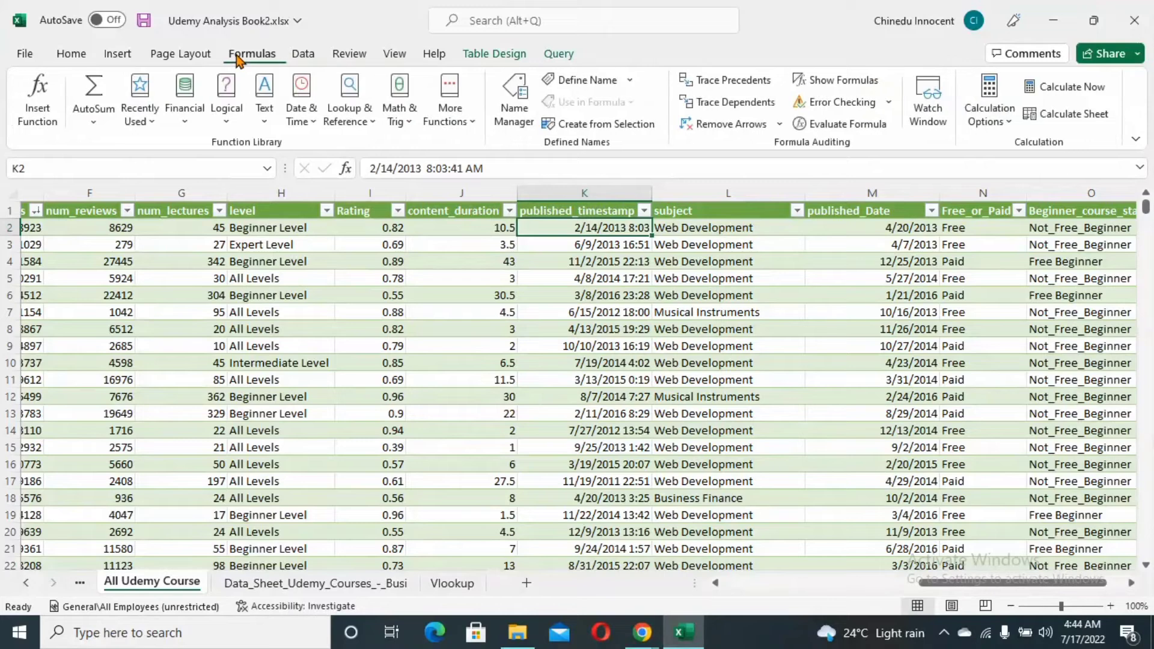
{"action": "left_click", "coordinate": [186, 61]}
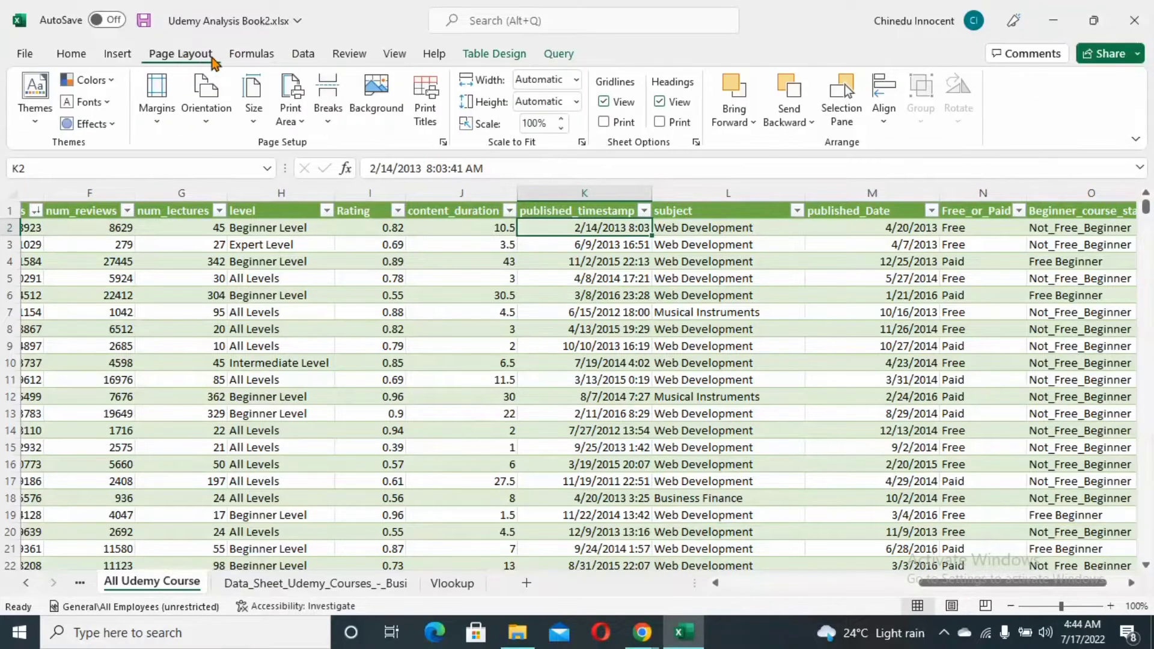
{"action": "left_click", "coordinate": [498, 58]}
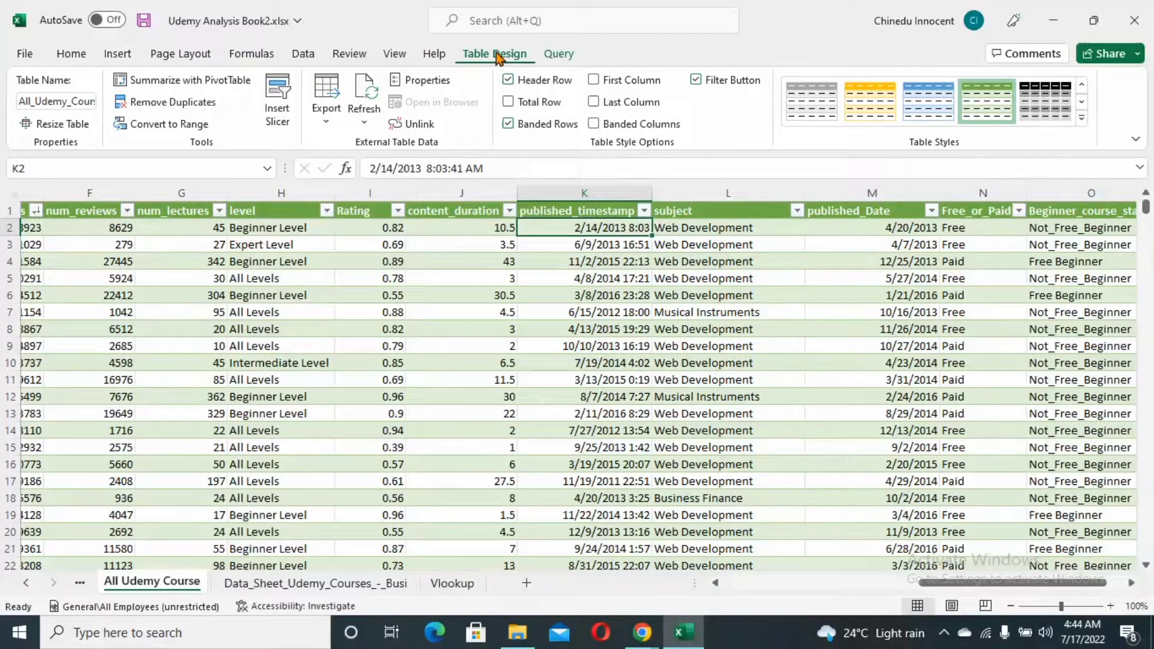
{"action": "left_click", "coordinate": [355, 53]}
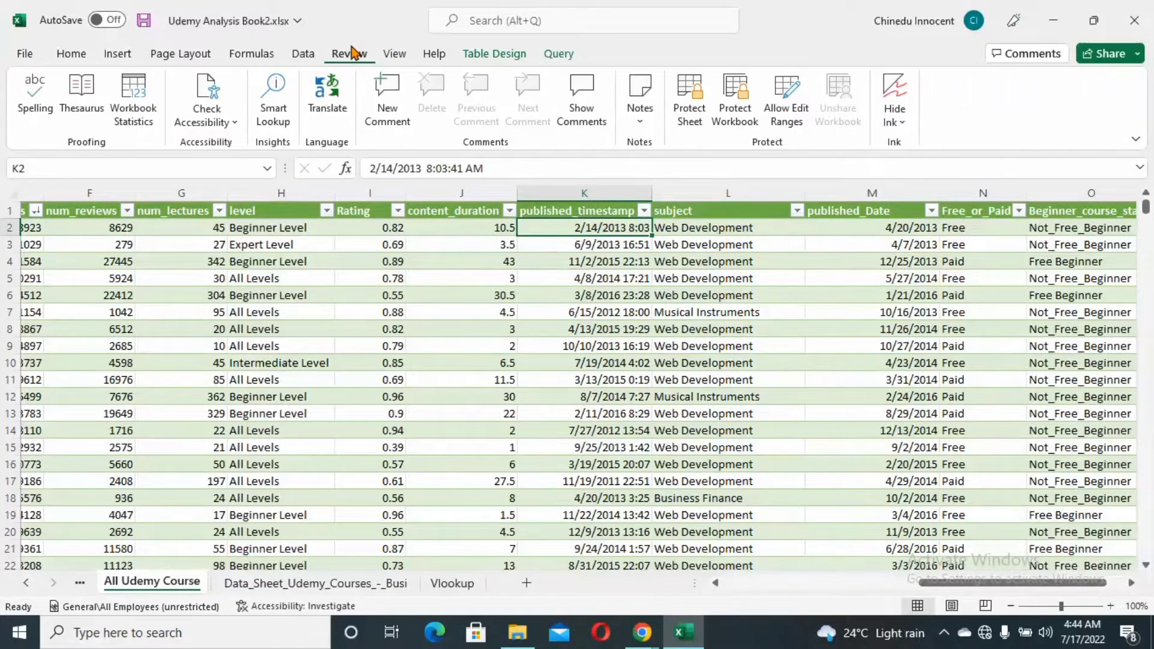
{"action": "left_click", "coordinate": [323, 57]}
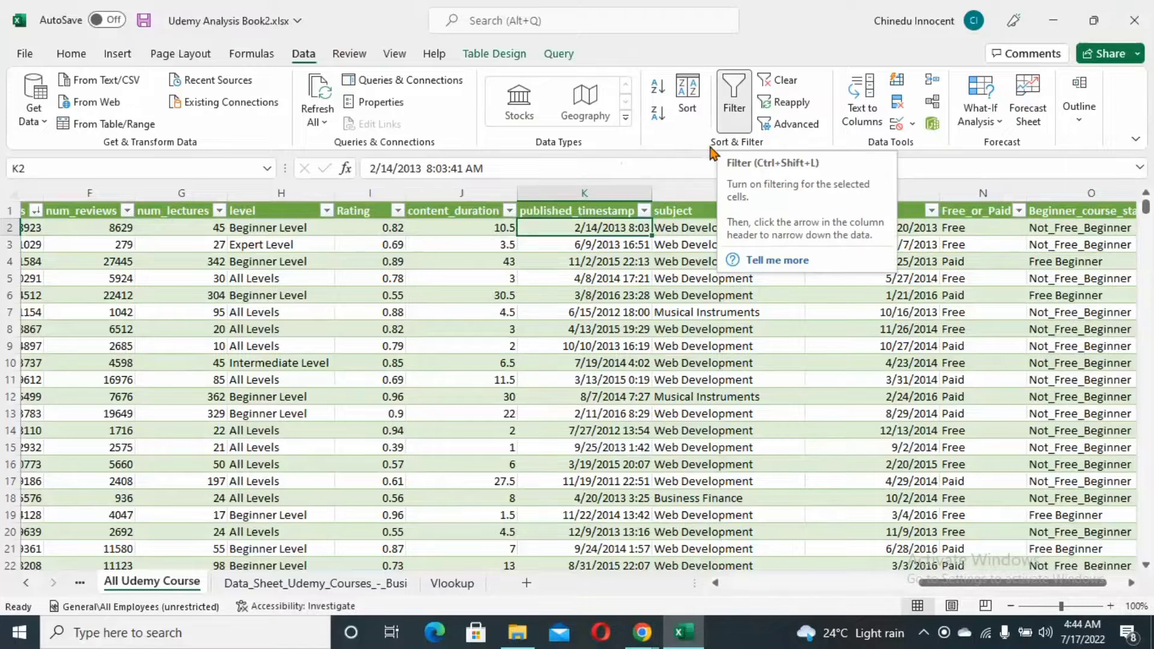
- Filter the published_timestamp column to show only the rows with blank values
{"action": "left_click", "coordinate": [643, 211]}
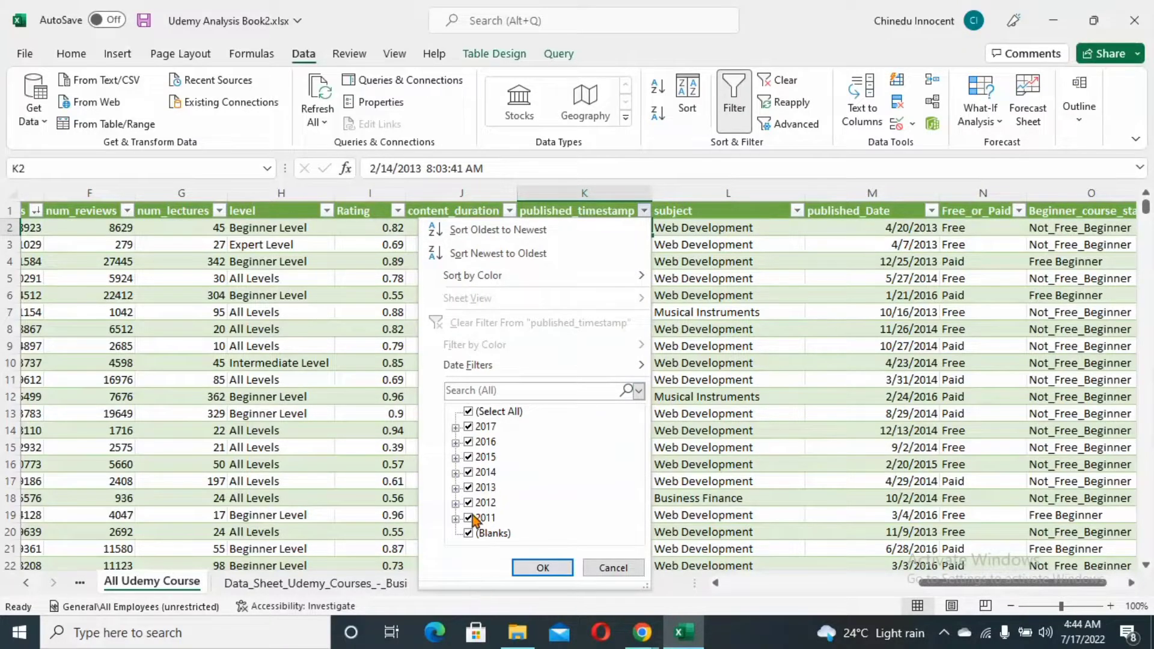
{"action": "left_click", "coordinate": [470, 414]}
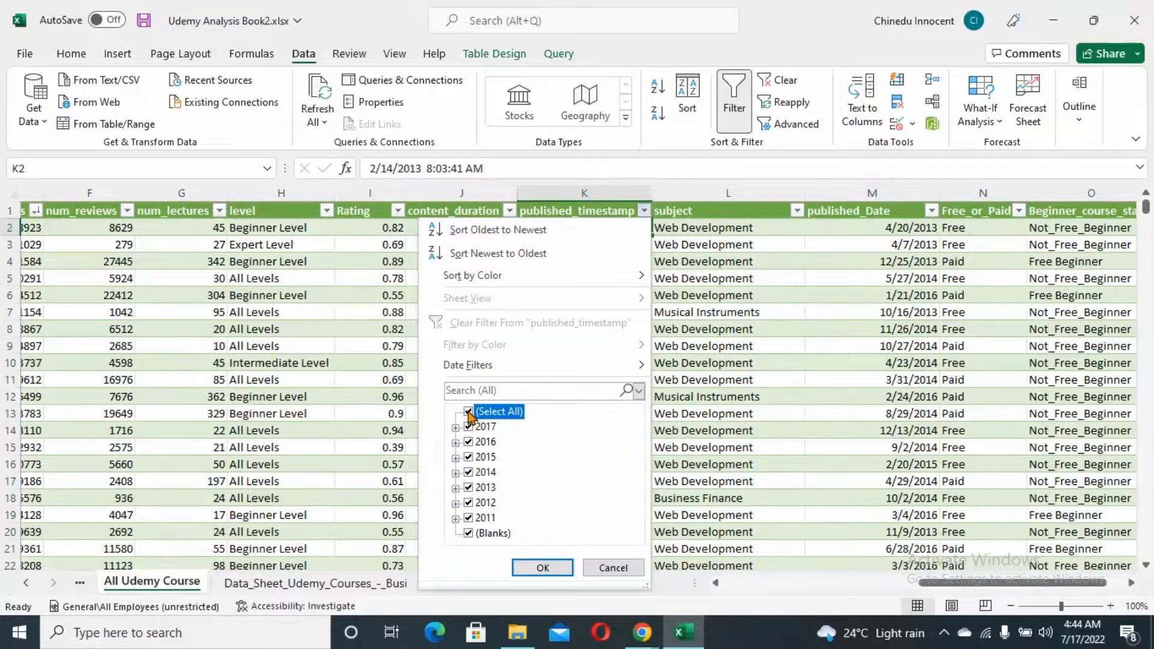
{"action": "left_click", "coordinate": [468, 412]}
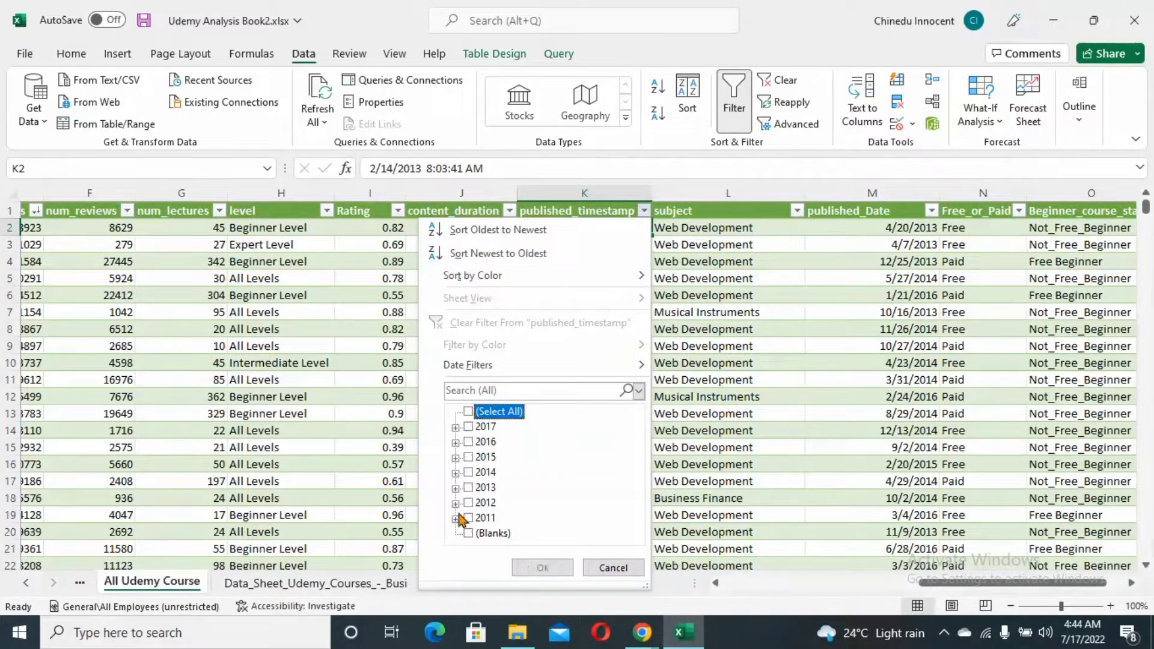
{"action": "left_click", "coordinate": [469, 534]}
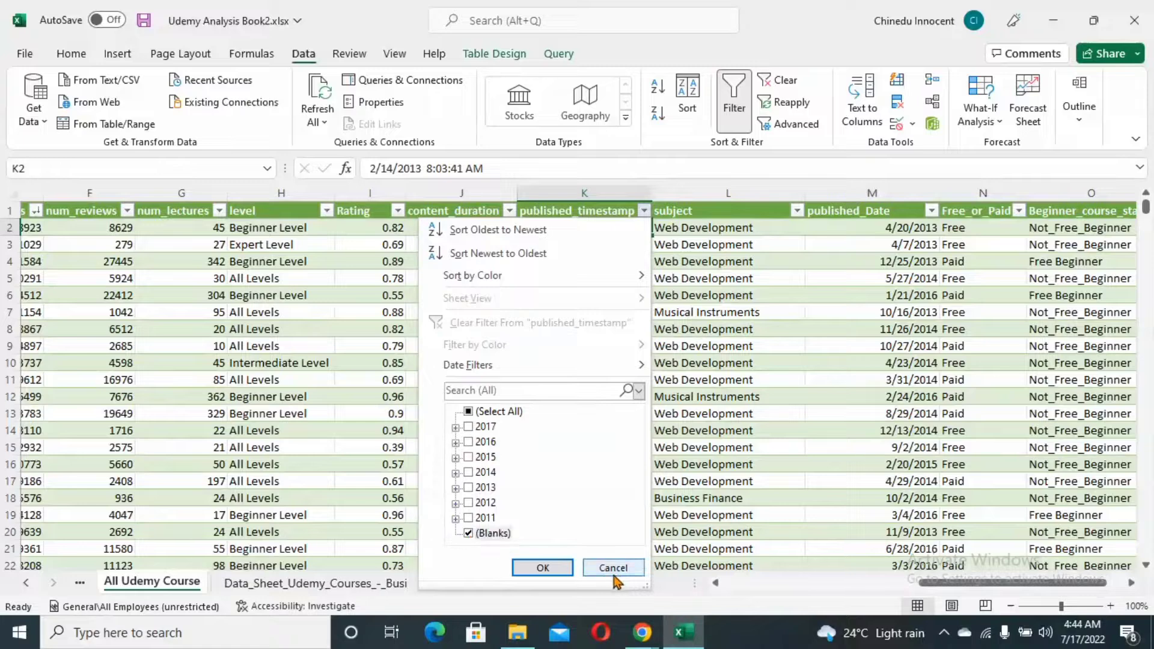
{"action": "left_click", "coordinate": [549, 568]}
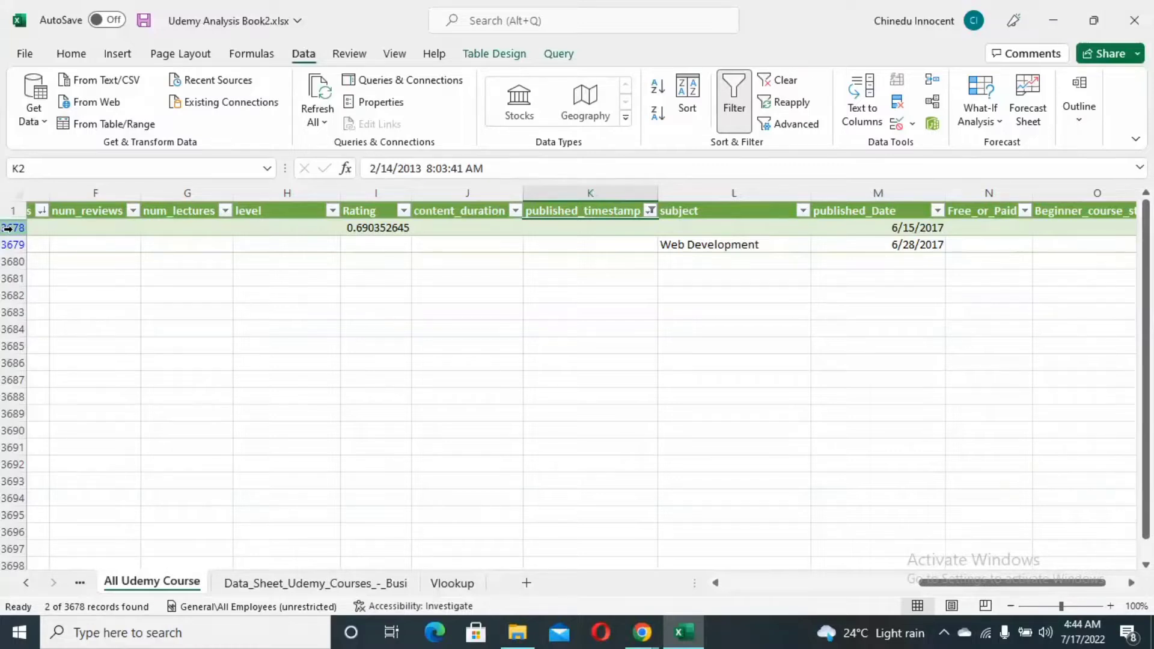
- Delete the filtered rows 3678 and 3679, which have no published_timestamp, from the course table
{"action": "key", "text": "ctrl+shift+Down"}
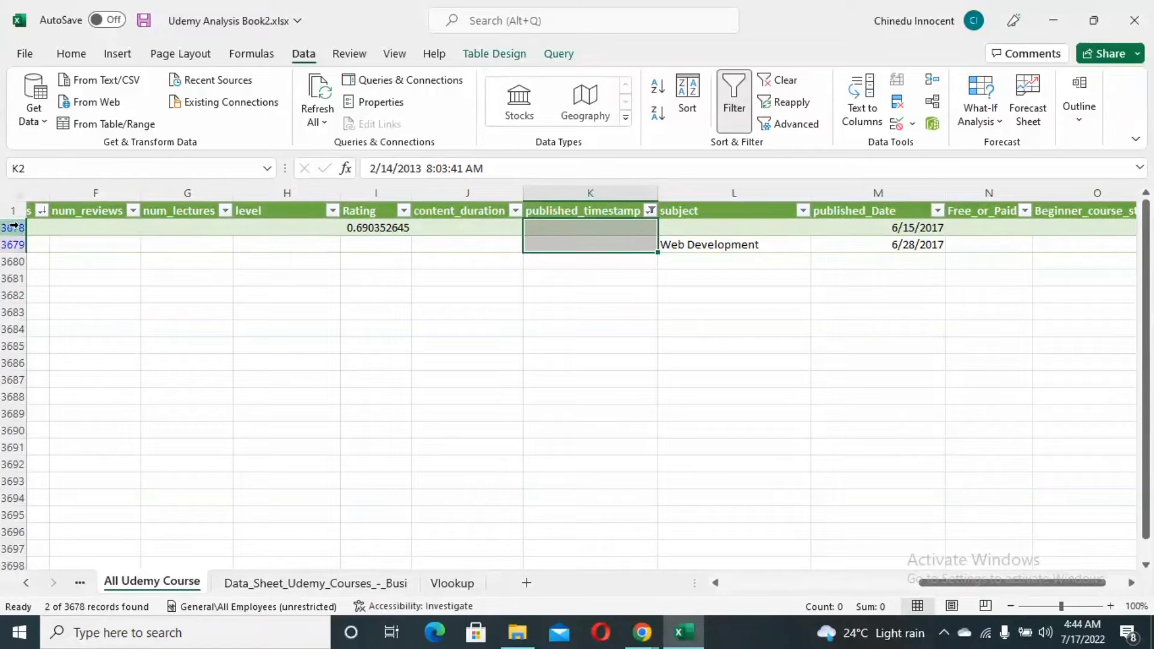
{"action": "left_click", "coordinate": [9, 228]}
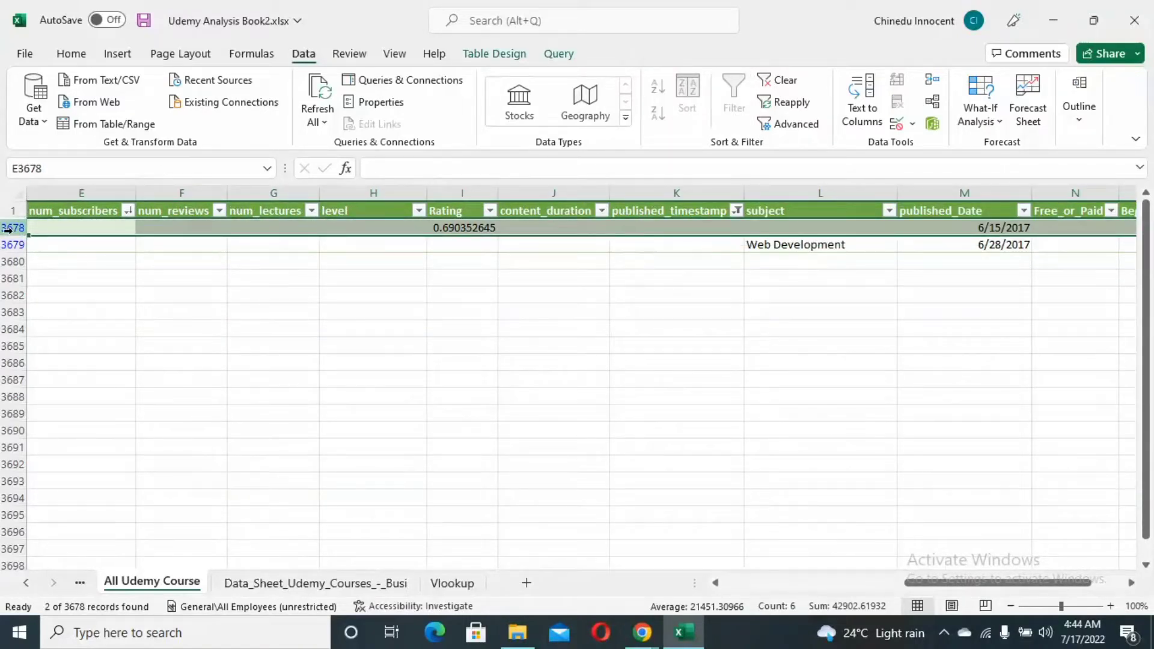
{"action": "left_click_drag", "start_coordinate": [9, 229], "coordinate": [9, 244]}
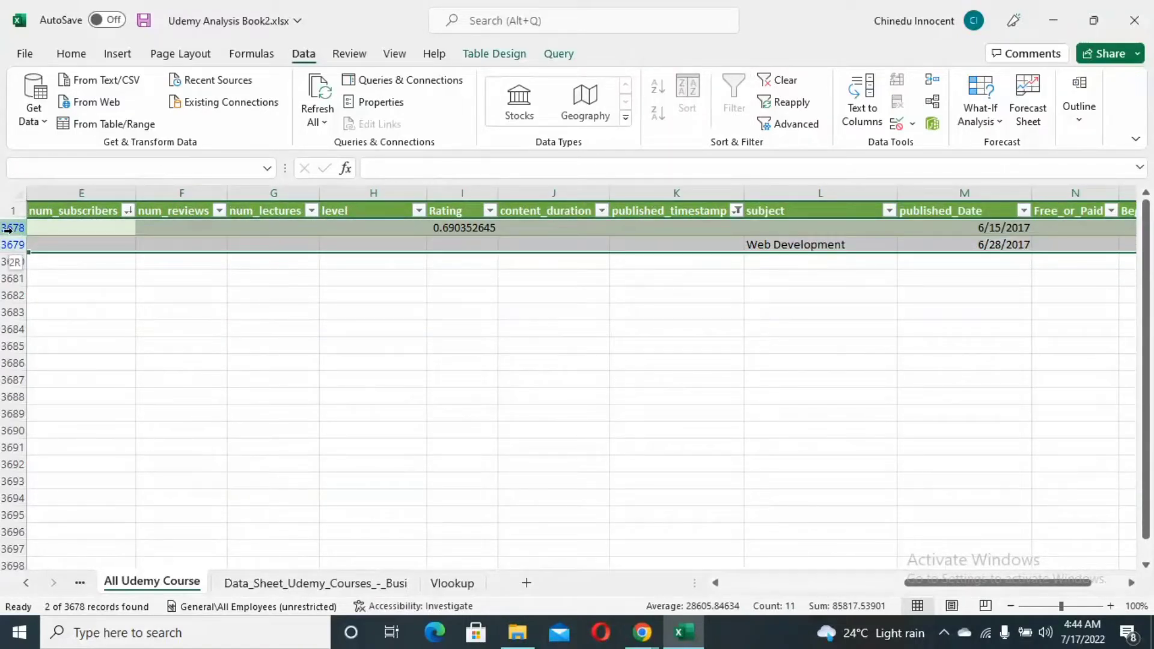
{"action": "right_click", "coordinate": [160, 244]}
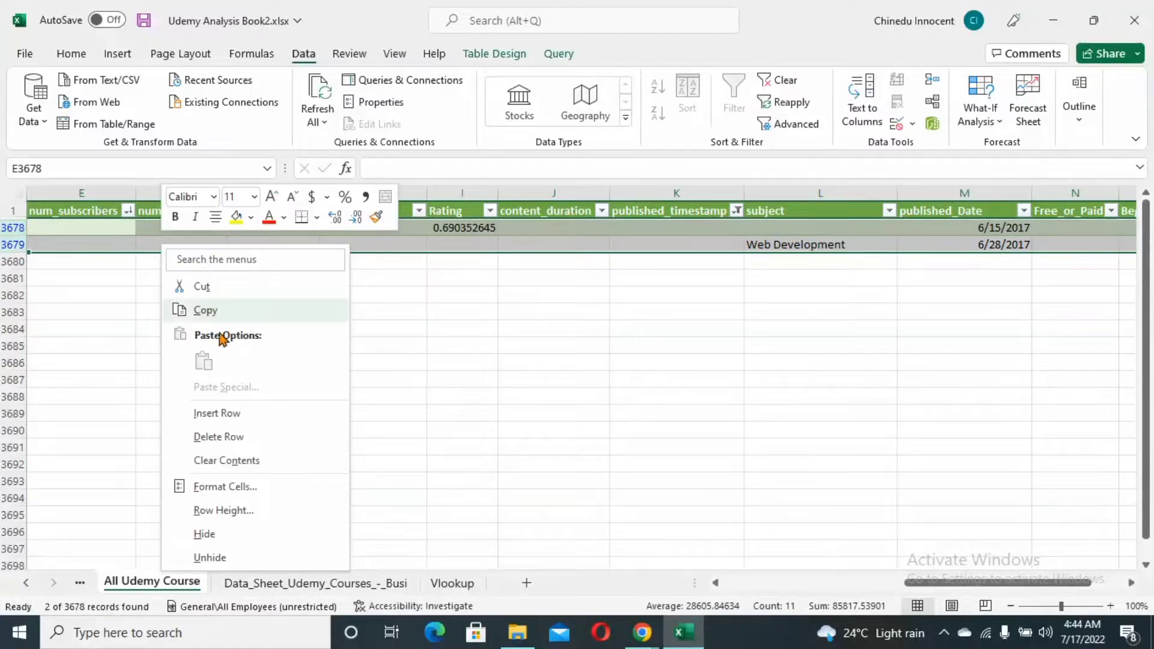
{"action": "left_click", "coordinate": [234, 437]}
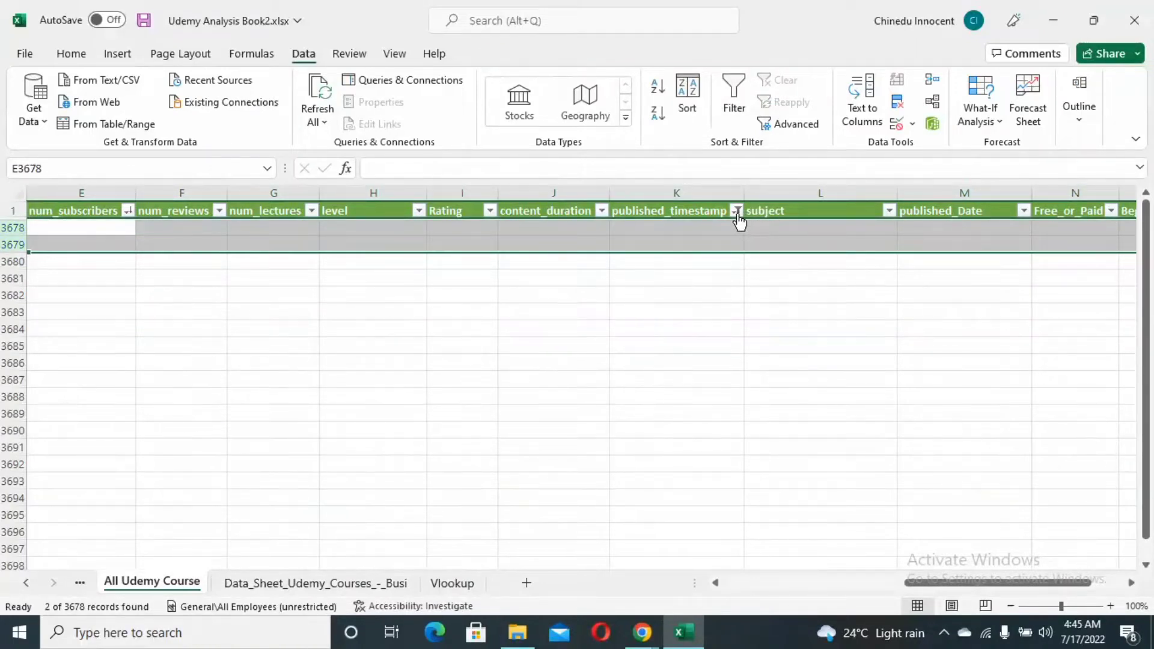
- Reset the published_timestamp filter to include all years from 2011 to 2017 so every course row is shown
{"action": "left_click", "coordinate": [889, 211]}
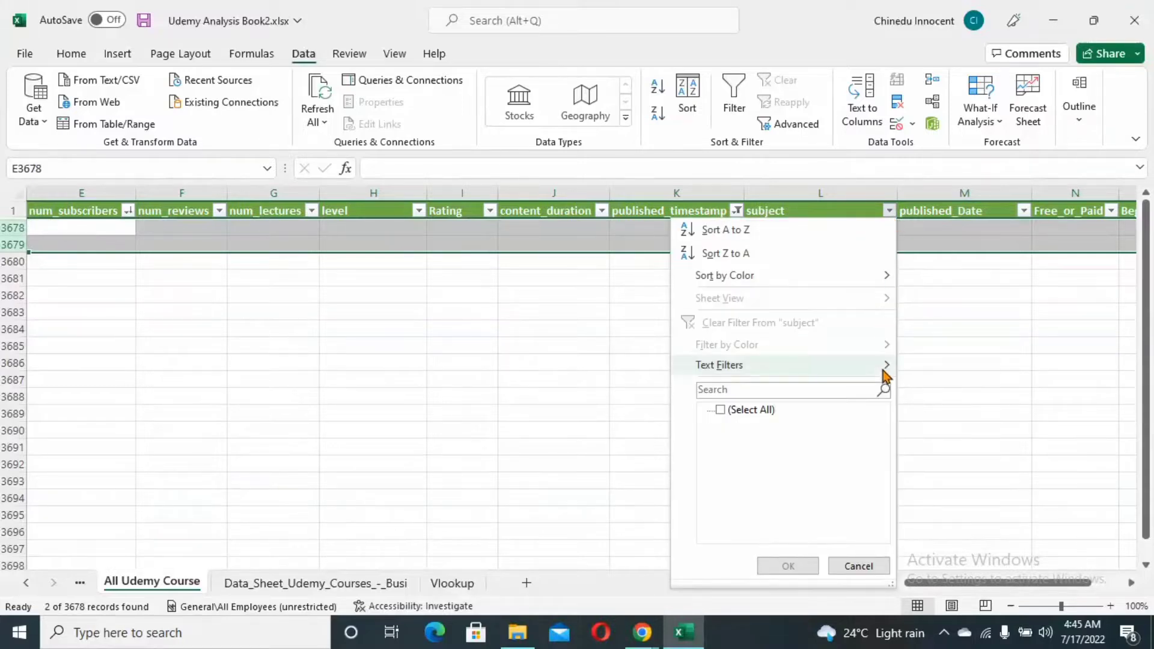
{"action": "left_click", "coordinate": [935, 353]}
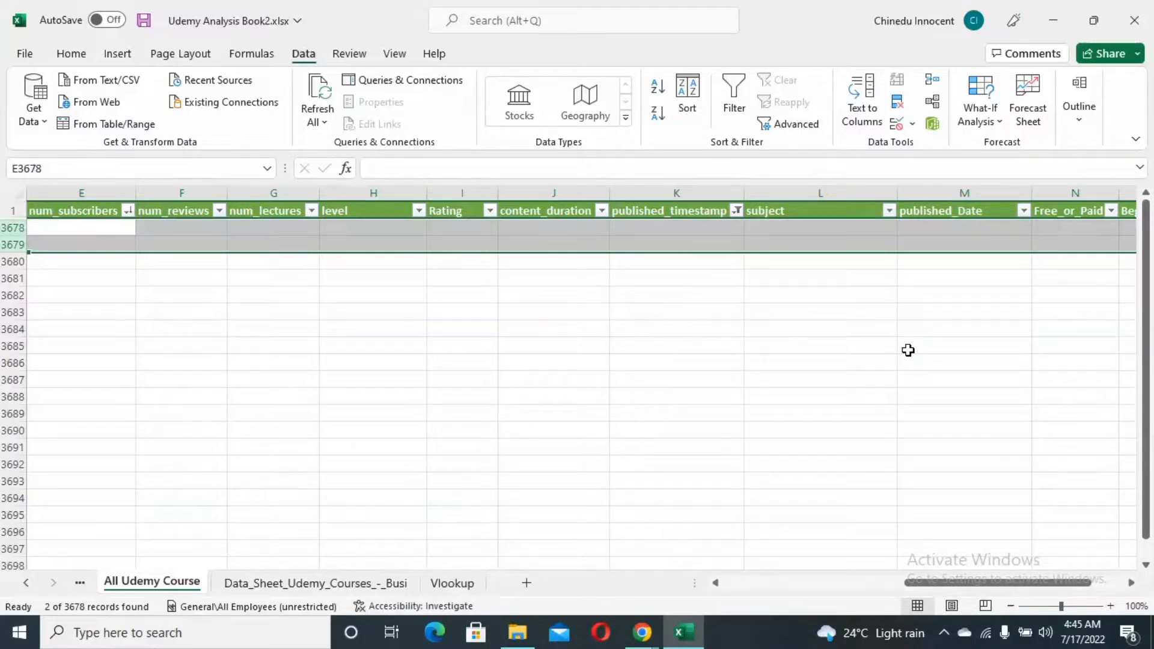
{"action": "left_click", "coordinate": [736, 211]}
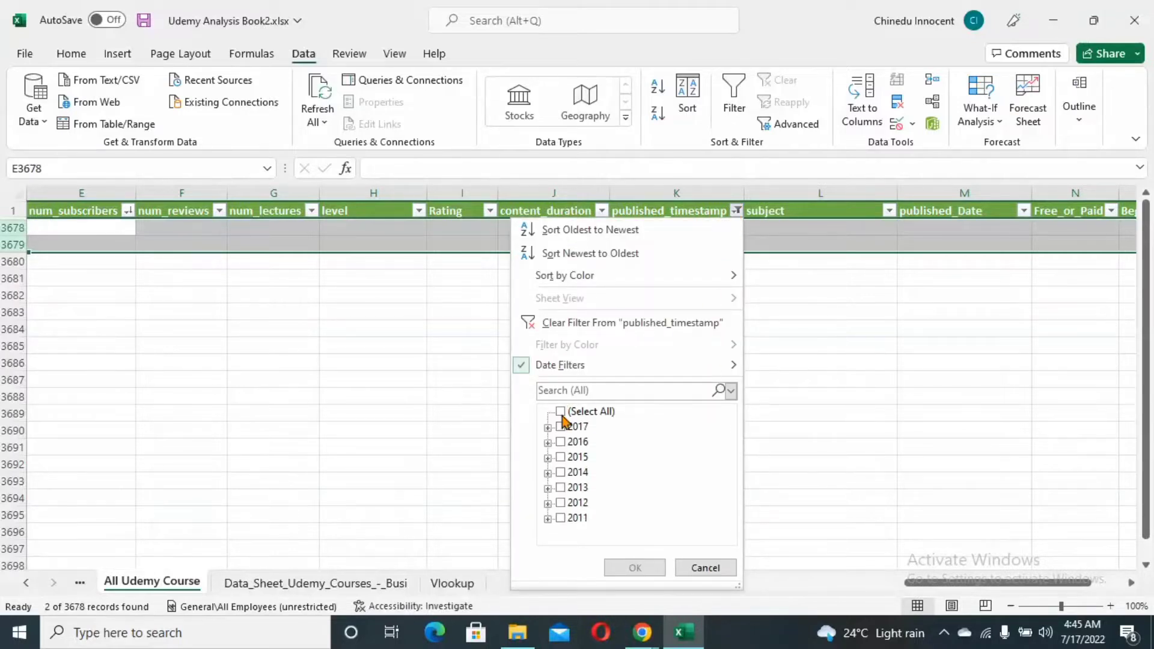
{"action": "left_click", "coordinate": [559, 413]}
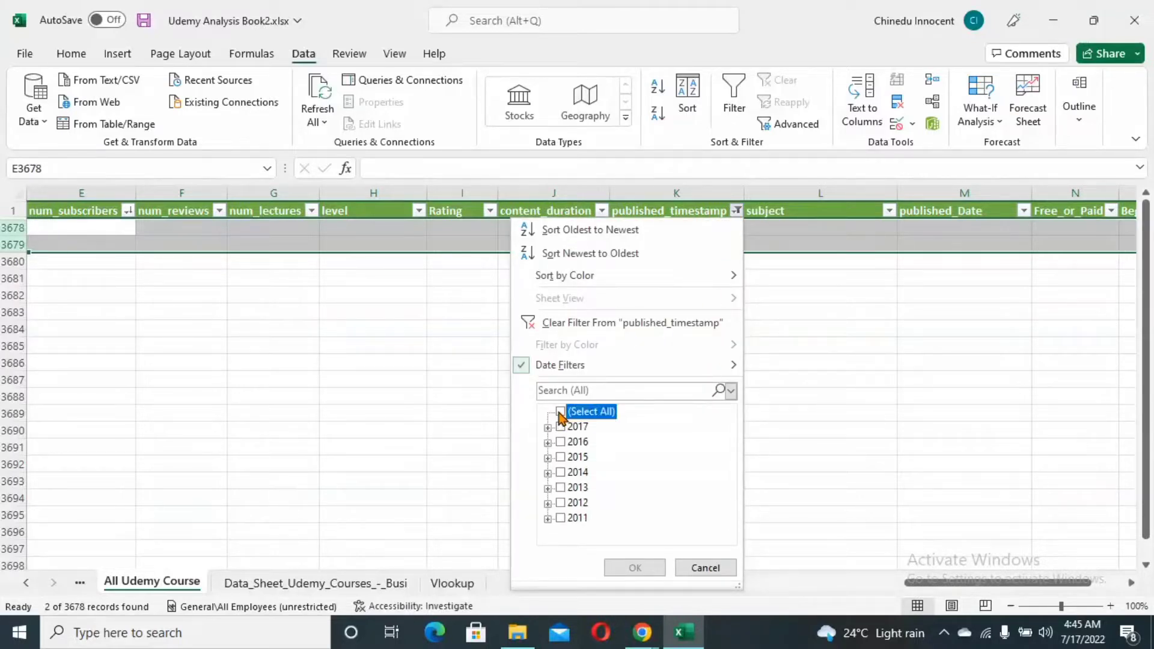
{"action": "left_click", "coordinate": [559, 412]}
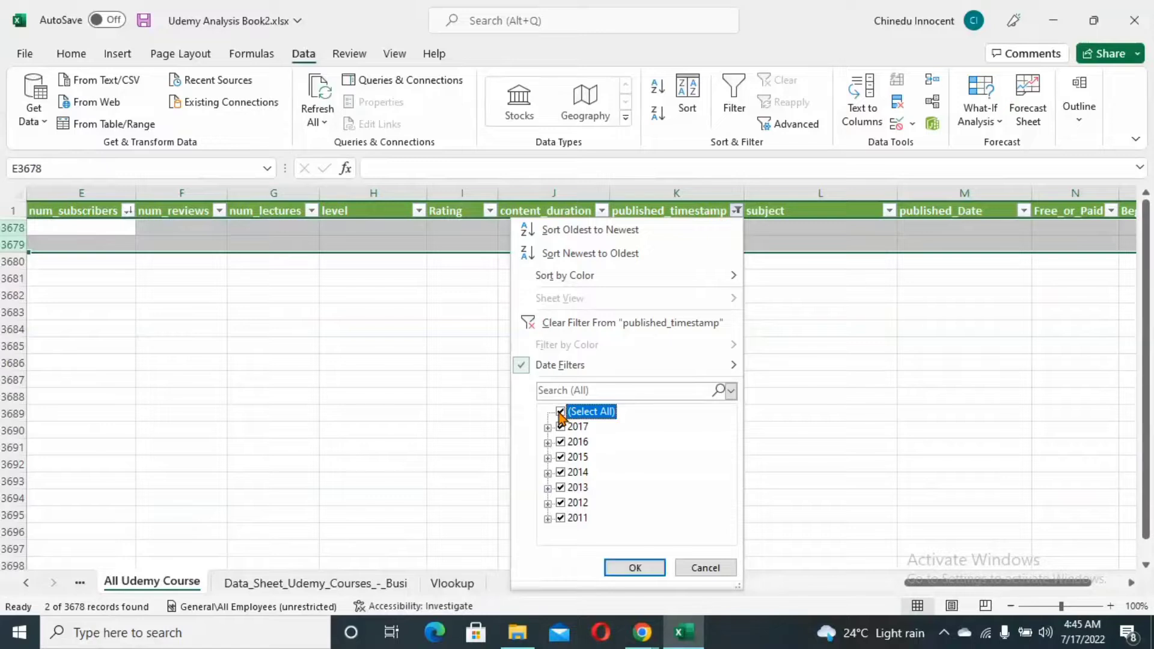
{"action": "left_click", "coordinate": [648, 570]}
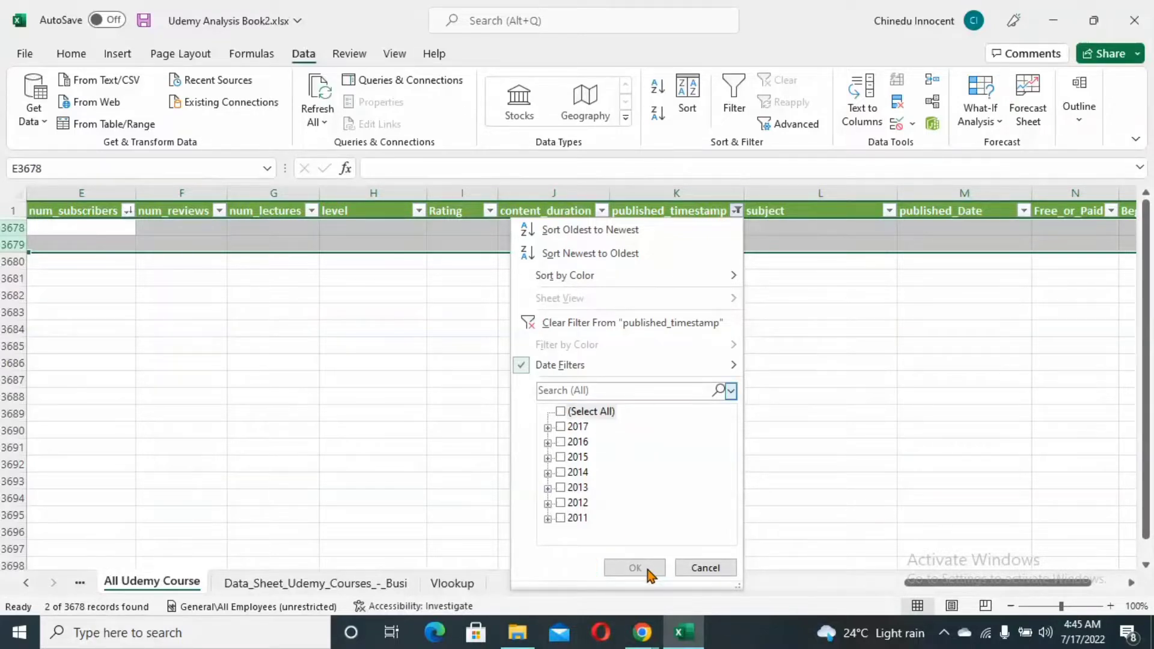
{"action": "left_click", "coordinate": [561, 413]}
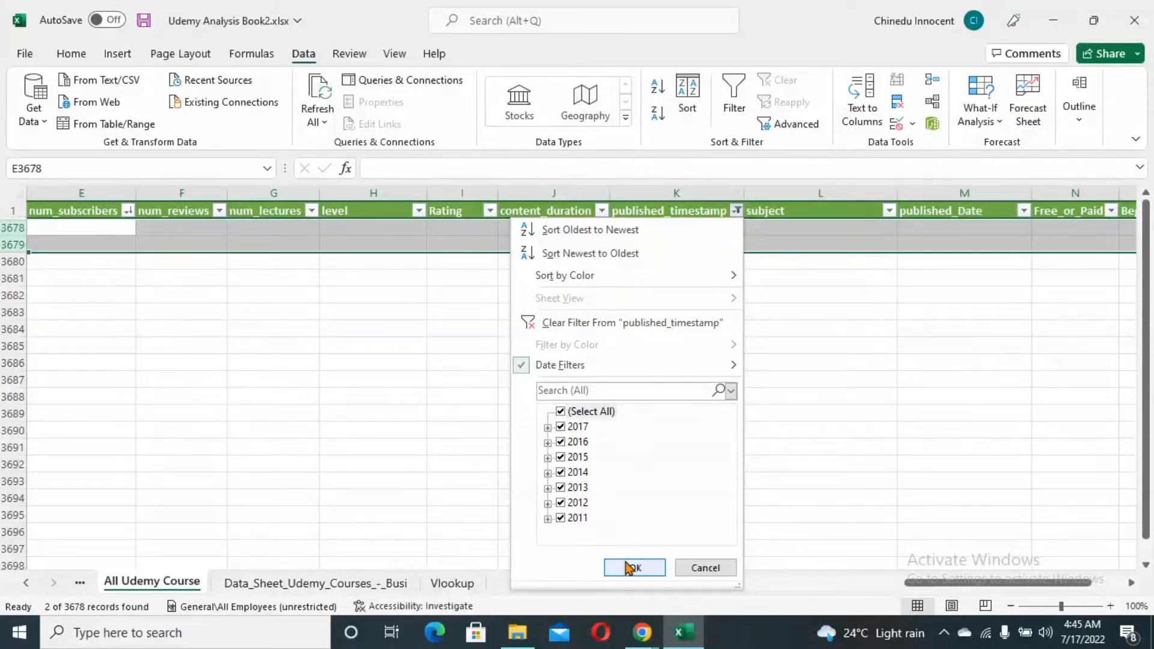
{"action": "left_click", "coordinate": [632, 568]}
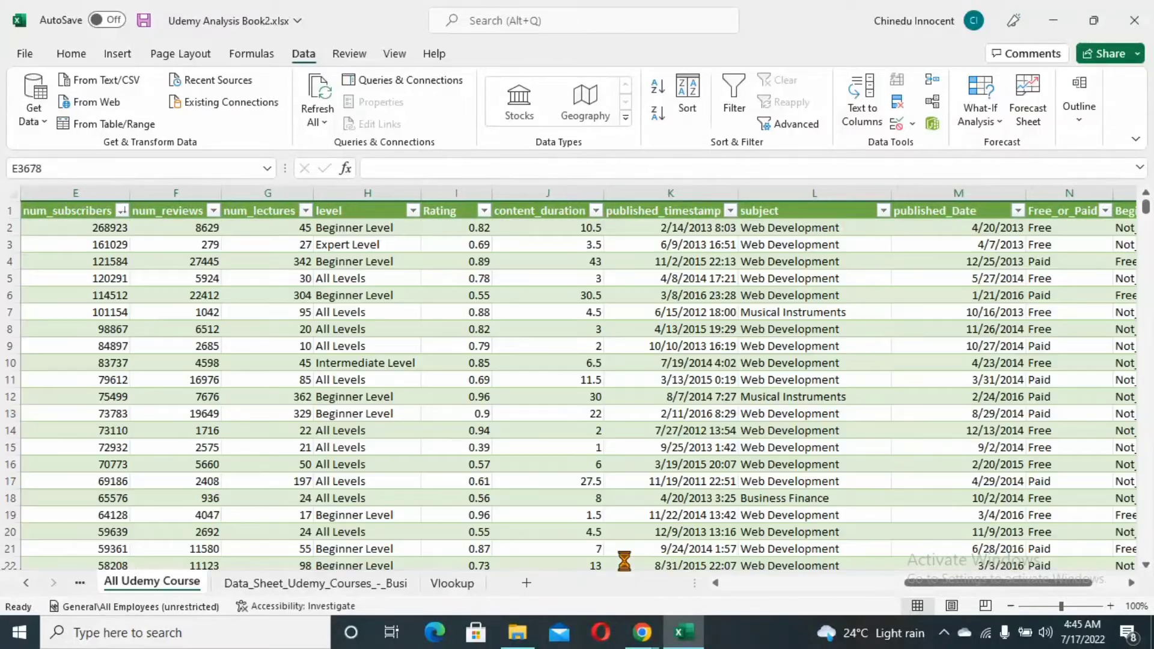
- Check the filter value lists of the subject, Rating and level columns for remaining blanks
{"action": "left_click", "coordinate": [883, 211]}
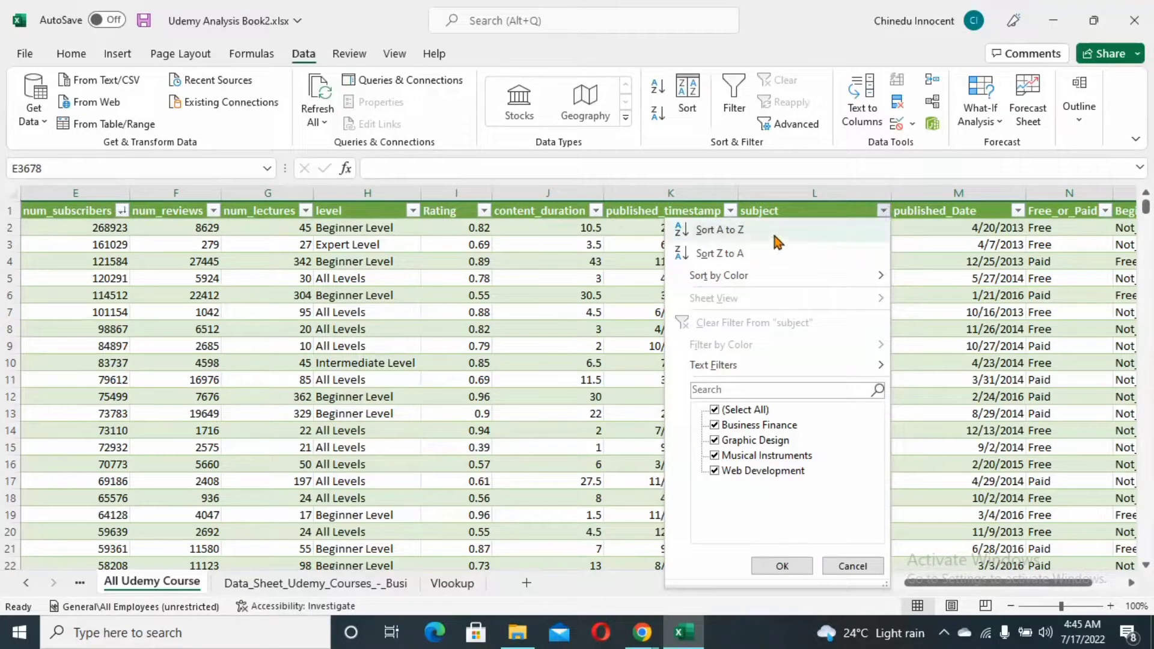
{"action": "left_click", "coordinate": [484, 211]}
{"action": "left_click", "coordinate": [483, 211]}
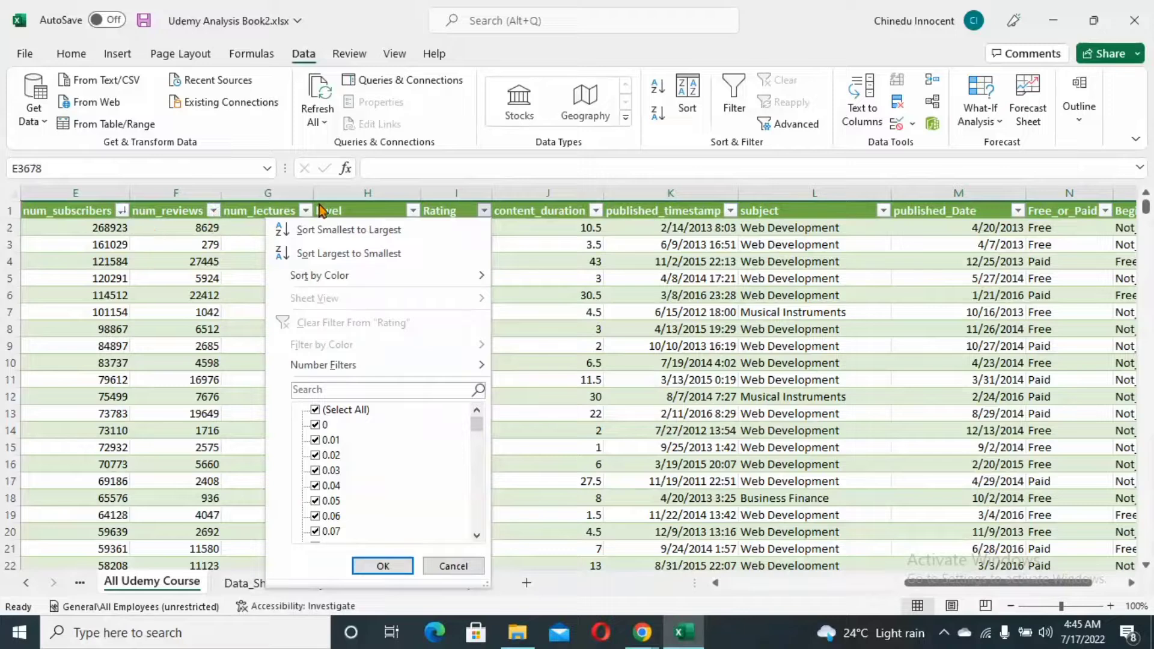
{"action": "left_click", "coordinate": [413, 212]}
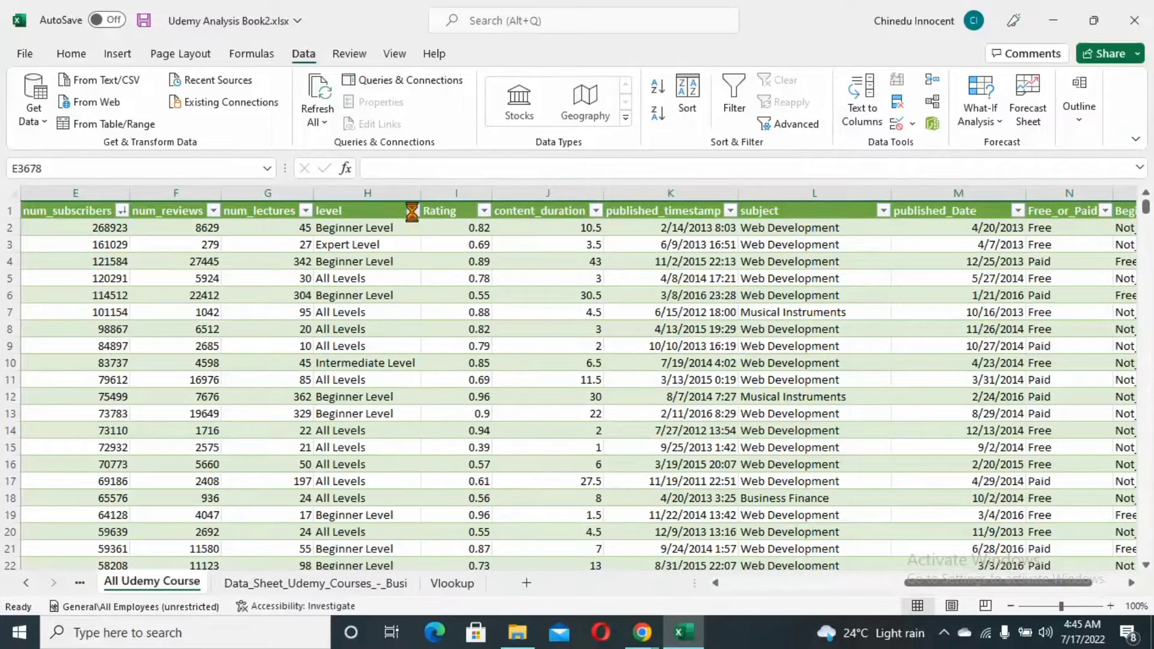
{"action": "left_click", "coordinate": [413, 212]}
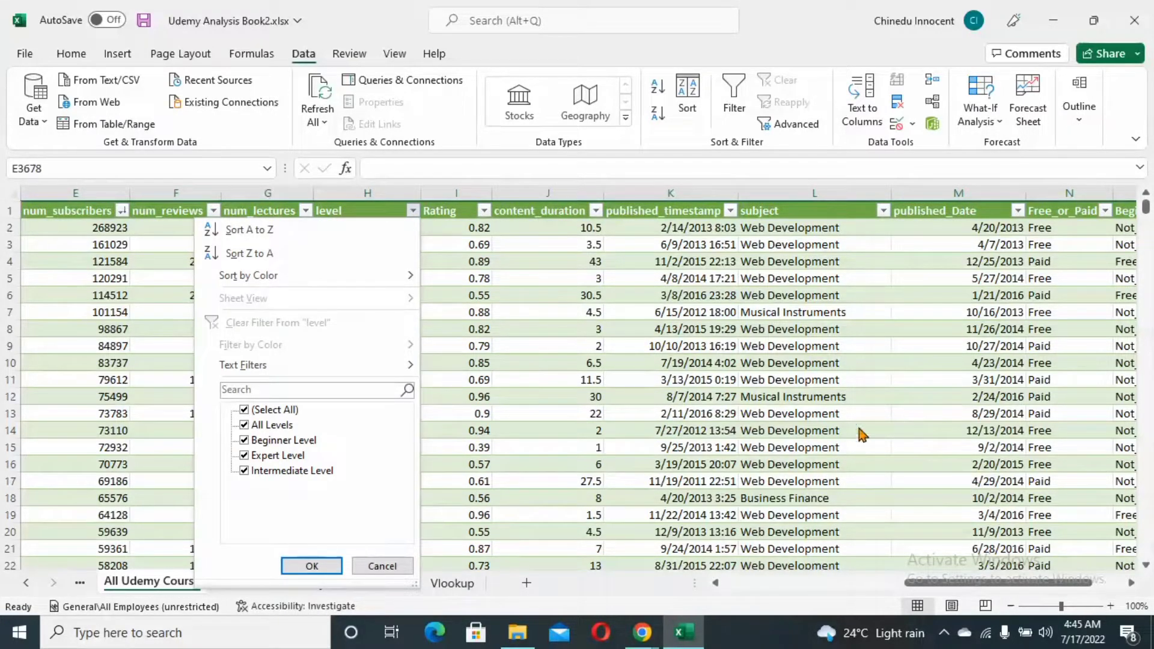
- Fill the published_Date column down from cell M2 as a consecutive date series, and check the dates further down
{"action": "left_click", "coordinate": [981, 228]}
{"action": "left_click", "coordinate": [981, 228]}
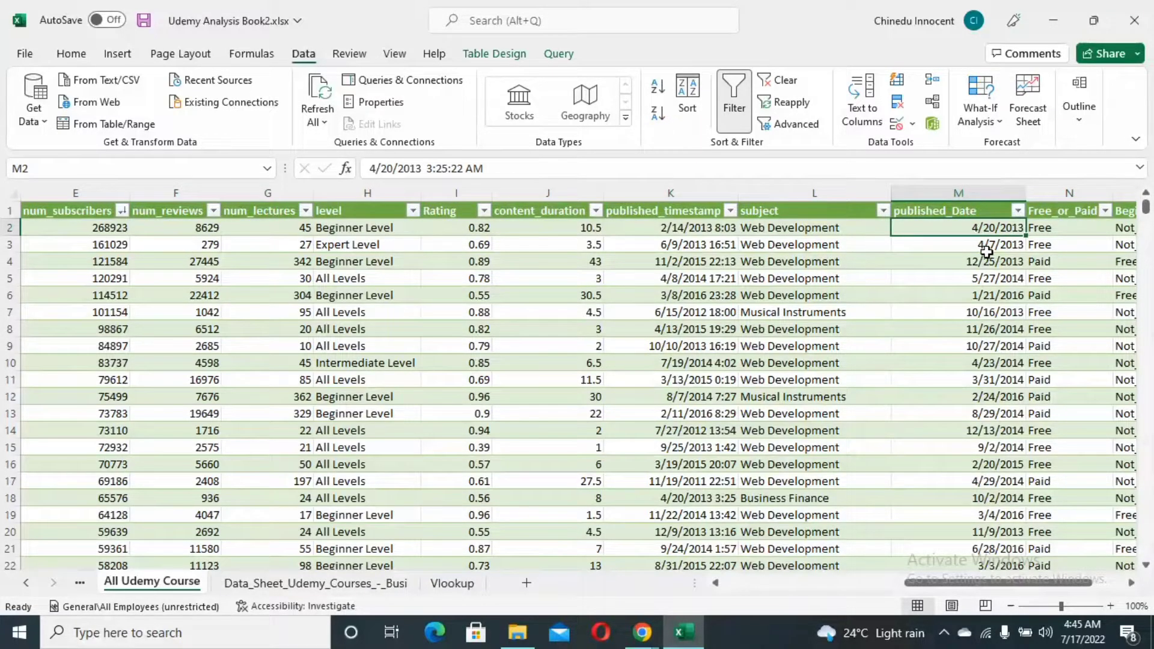
{"action": "left_click", "coordinate": [984, 250]}
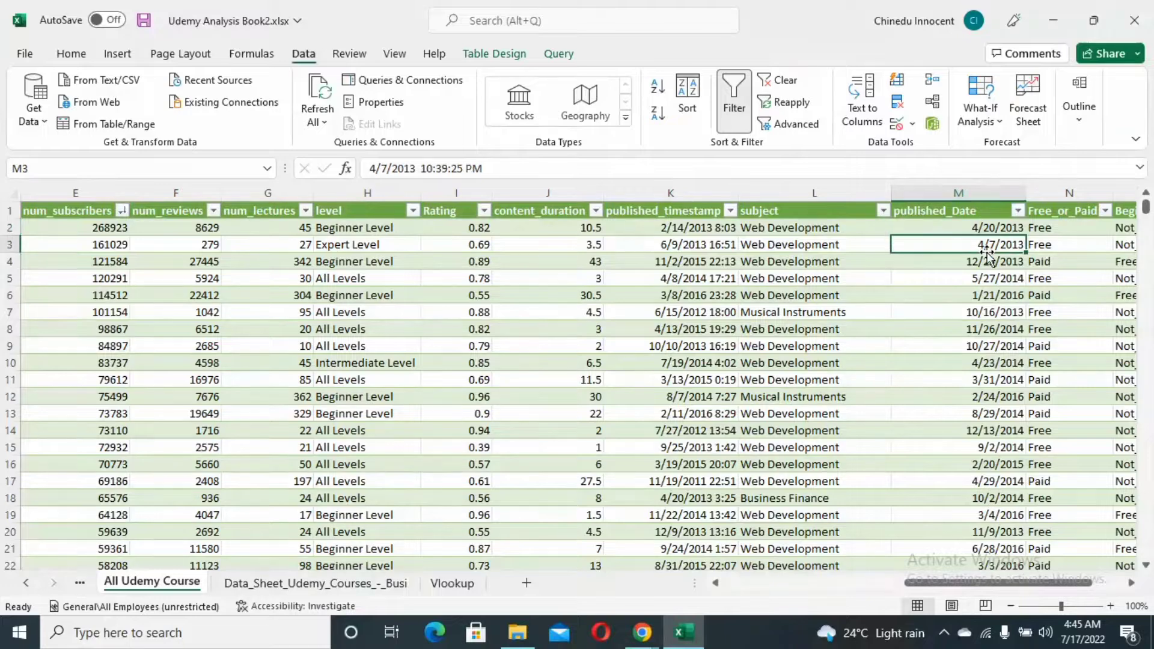
{"action": "left_click", "coordinate": [1072, 232]}
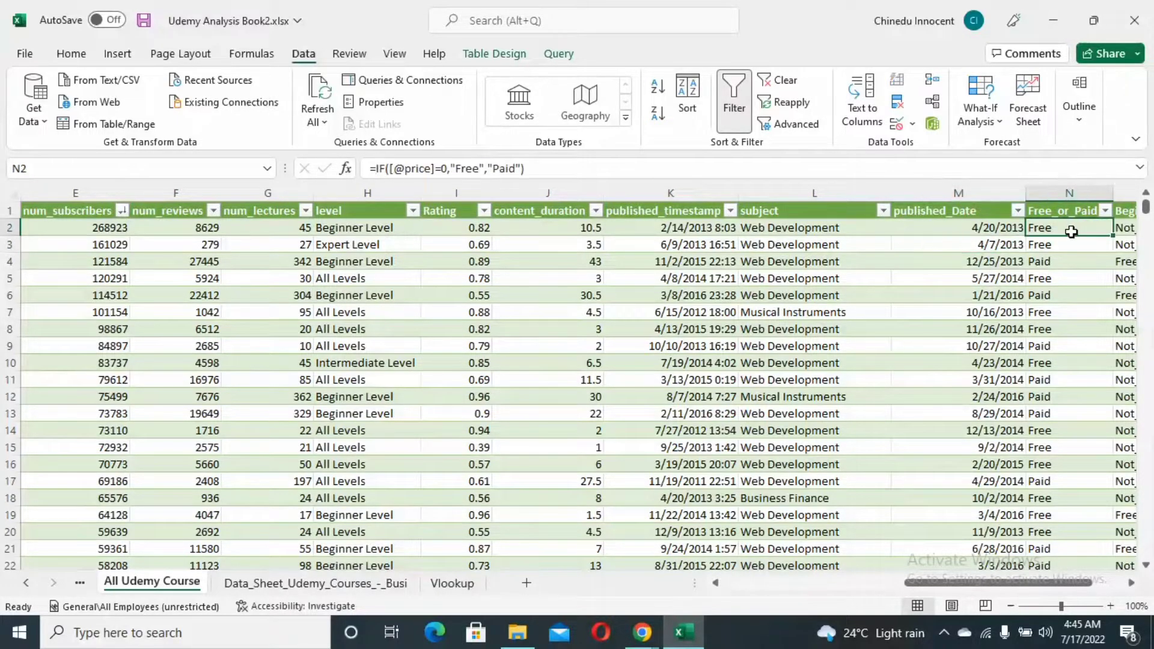
{"action": "left_click", "coordinate": [974, 228]}
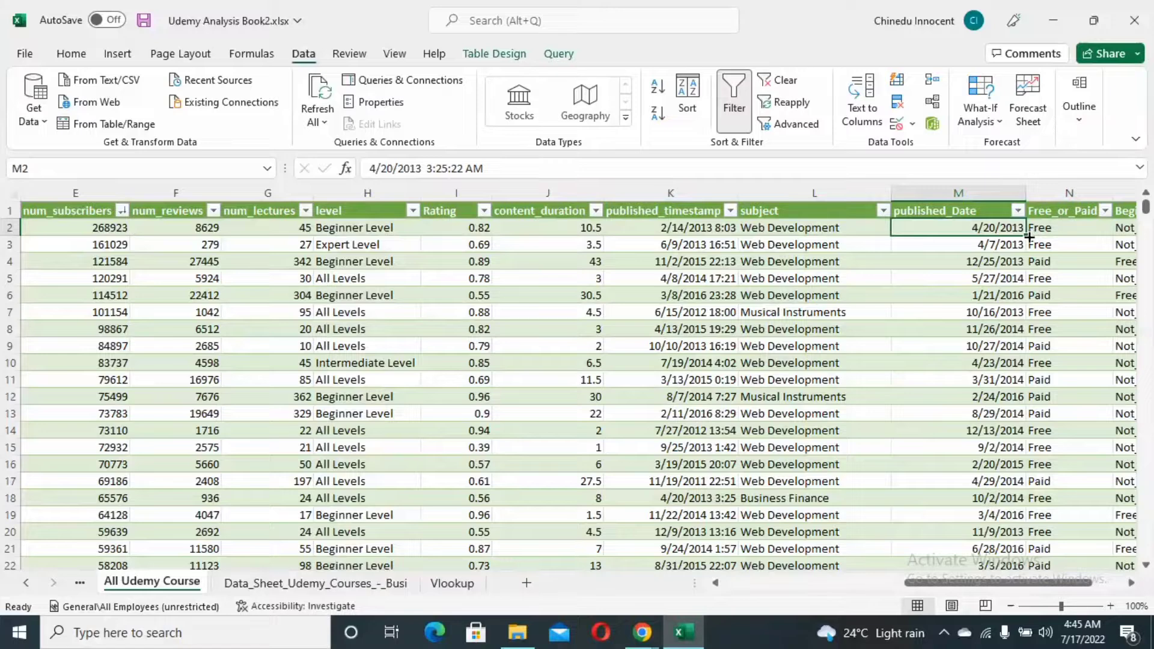
{"action": "double_click", "coordinate": [1026, 236]}
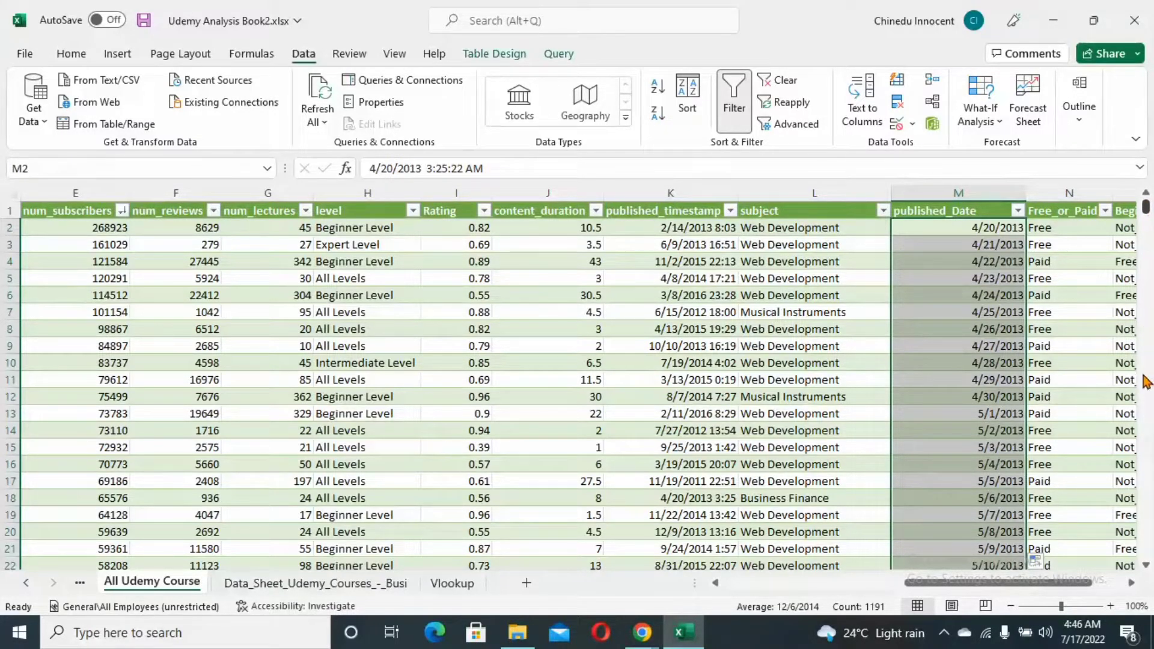
{"action": "scroll", "coordinate": [1150, 544], "scroll_direction": "down", "scroll_amount": 14}
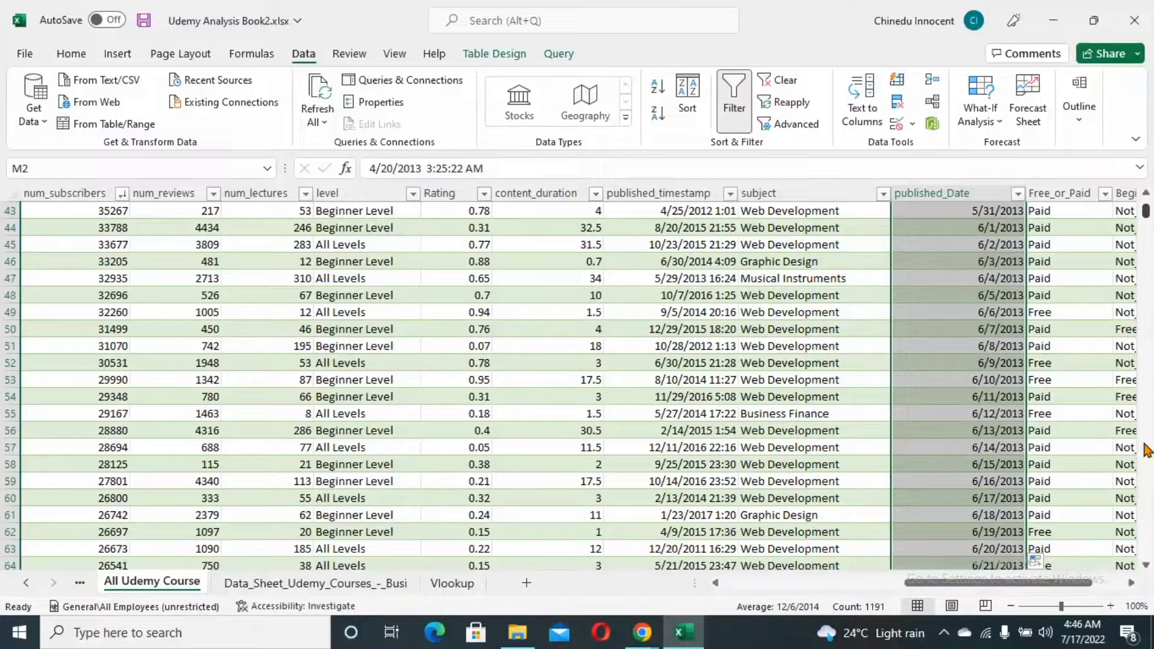
{"action": "scroll", "coordinate": [1148, 562], "scroll_direction": "down", "scroll_amount": 20}
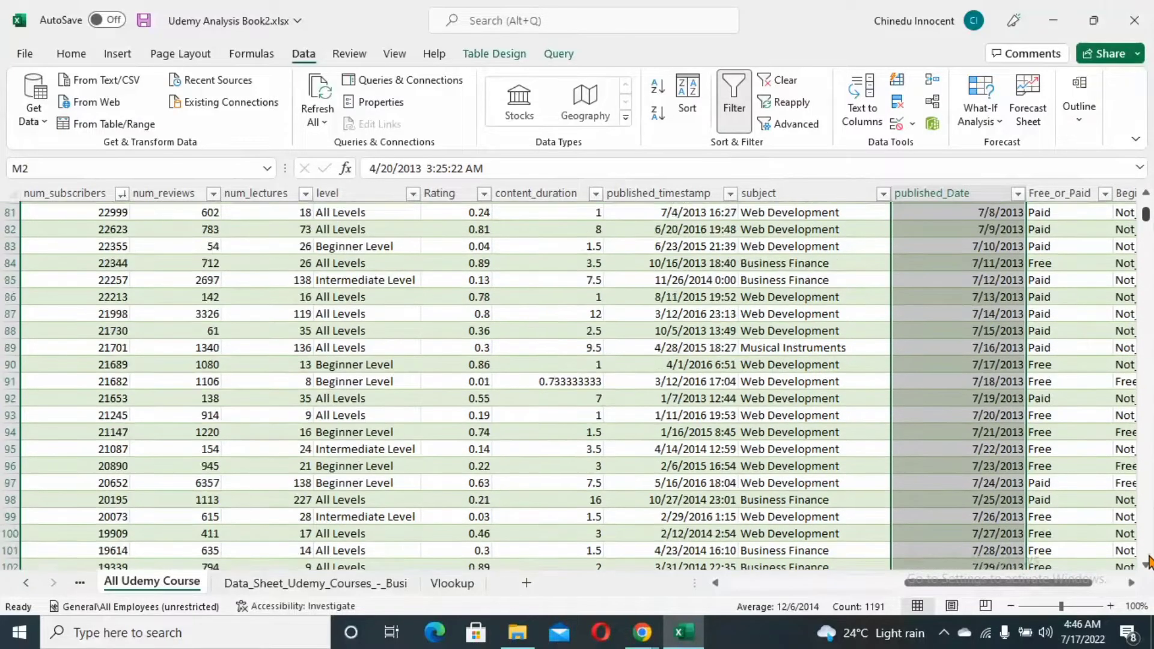
{"action": "scroll", "coordinate": [1148, 562], "scroll_direction": "down", "scroll_amount": 9}
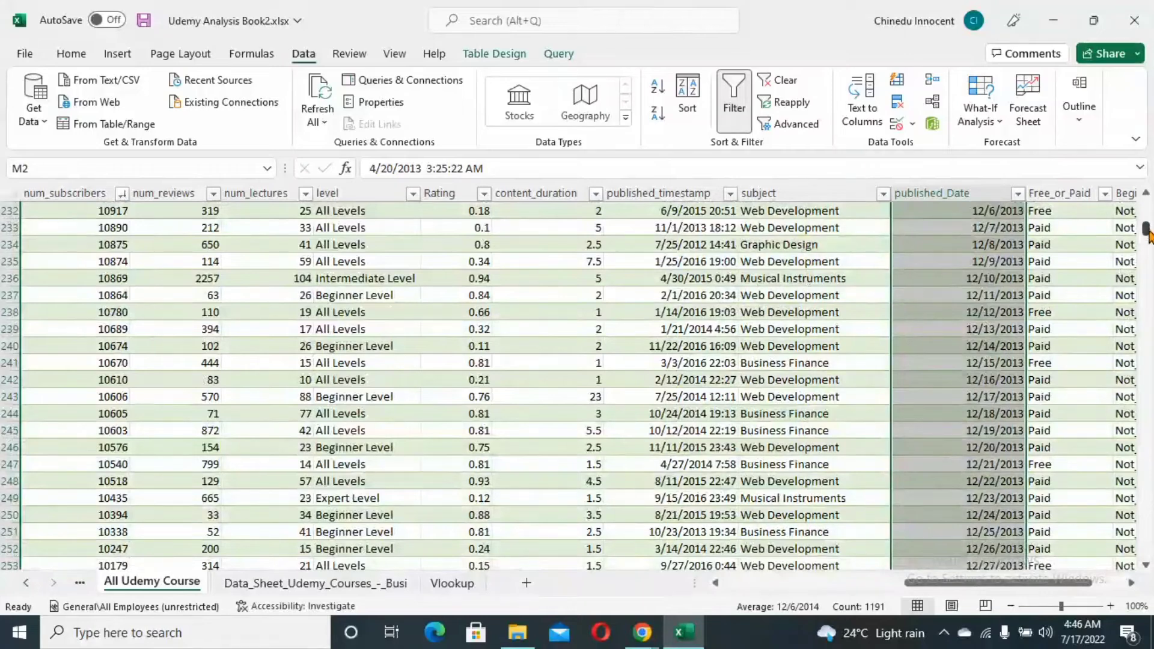
- Fill the Free_or_Paid formula from cell N232 down to the end of the table
{"action": "left_click", "coordinate": [1056, 192]}
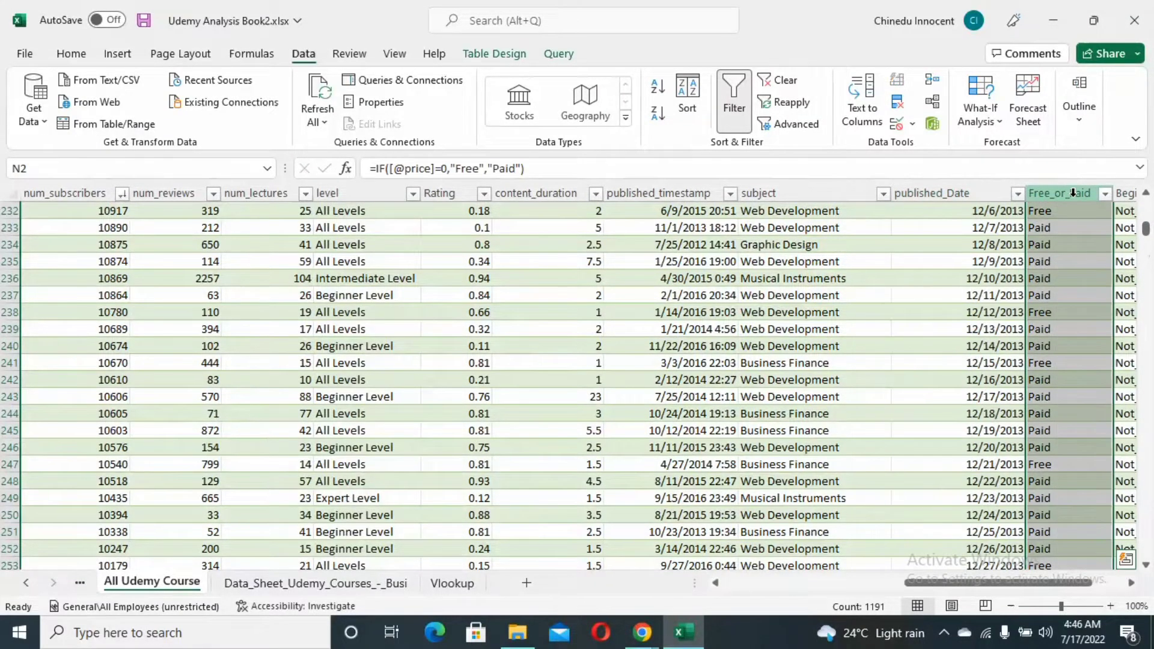
{"action": "left_click", "coordinate": [1098, 210]}
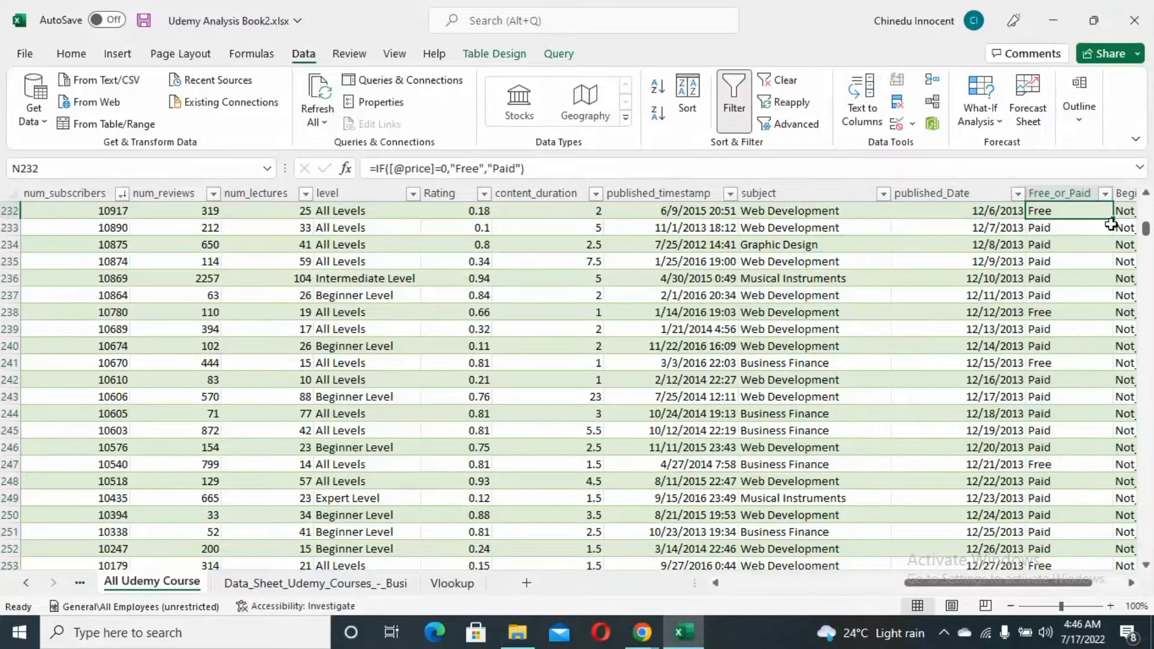
{"action": "double_click", "coordinate": [1114, 217]}
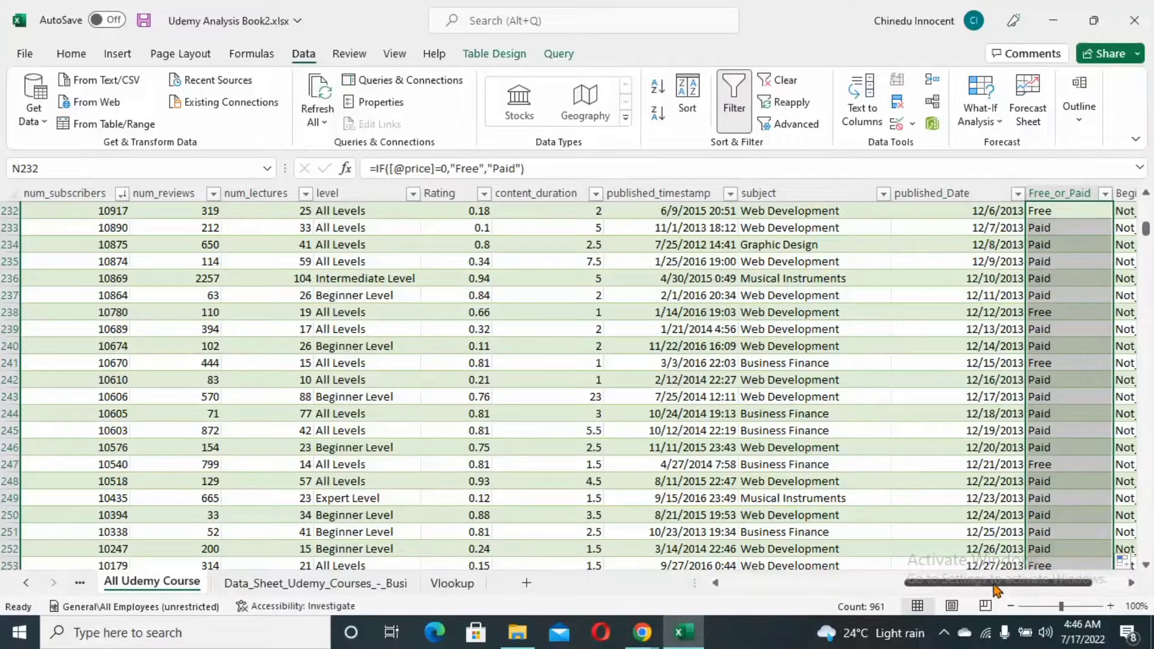
- Fill the Beginner_course_status formula from cell O232 down the column
{"action": "left_click_drag", "start_coordinate": [995, 589], "coordinate": [1049, 589]}
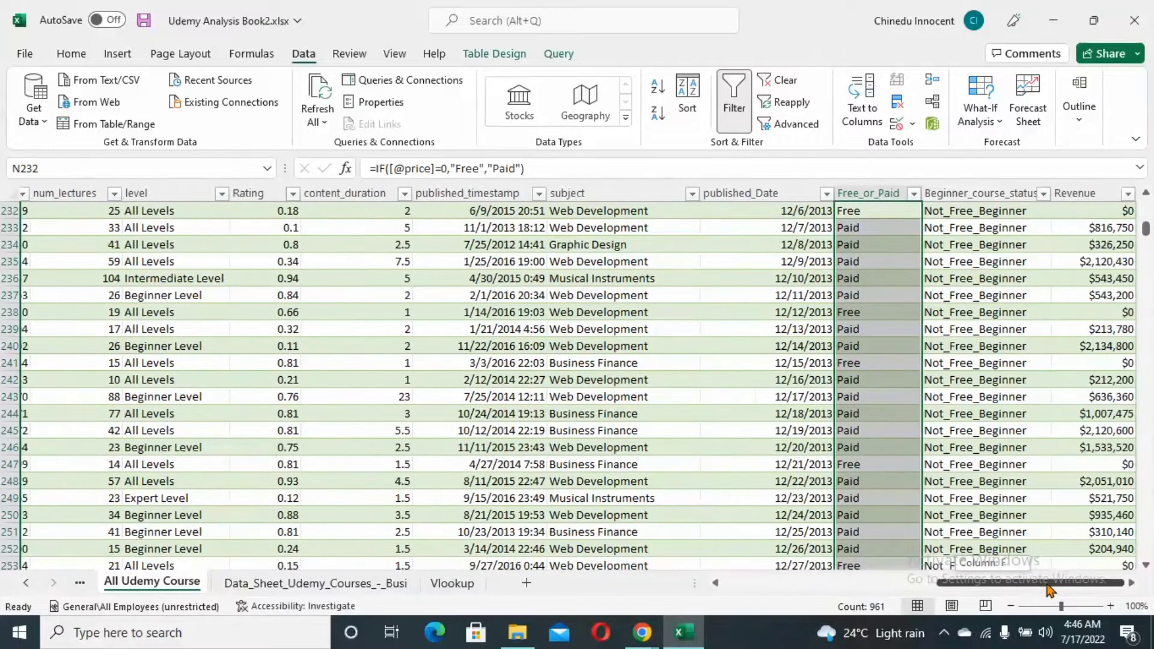
{"action": "left_click", "coordinate": [968, 193]}
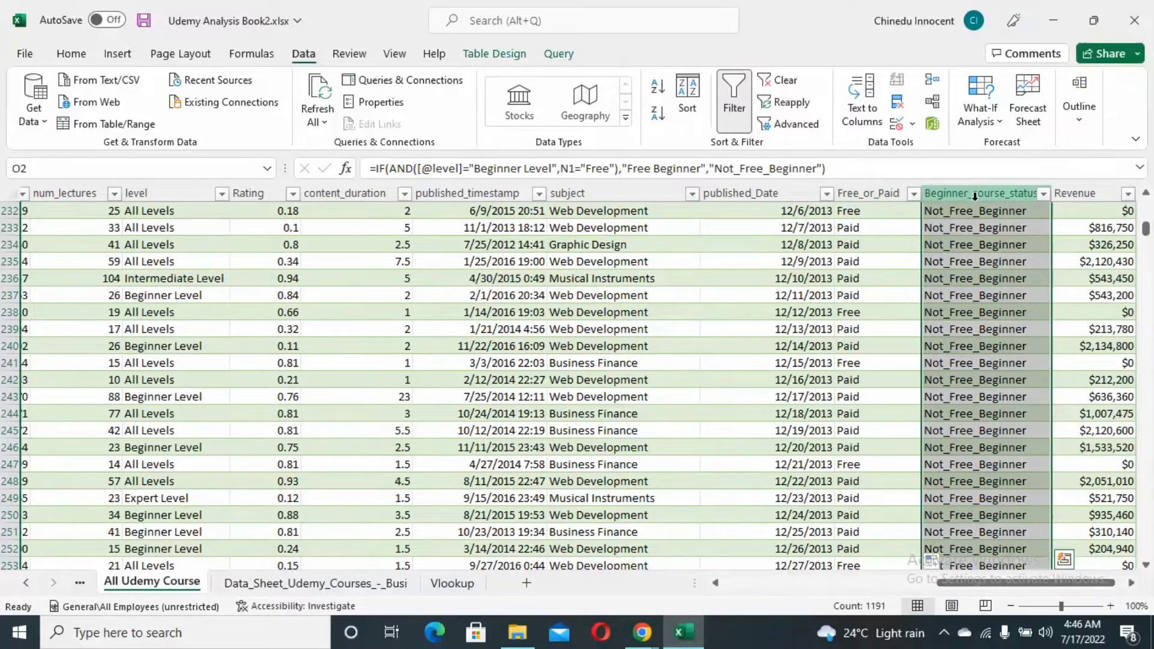
{"action": "left_click", "coordinate": [1038, 214]}
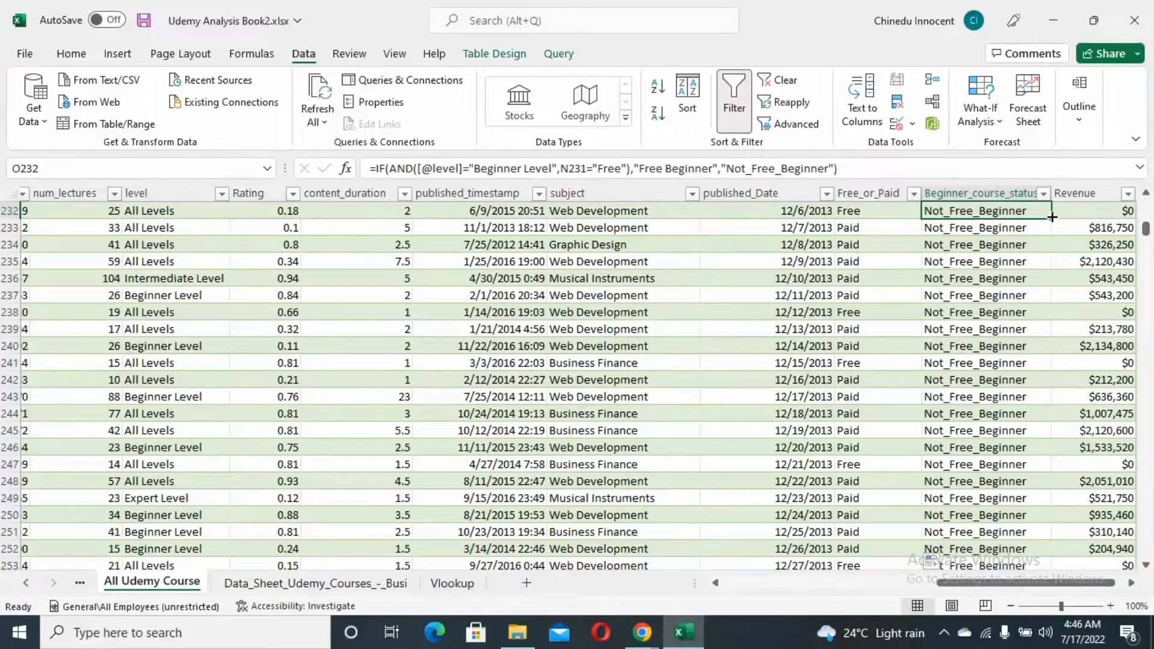
{"action": "double_click", "coordinate": [1052, 217]}
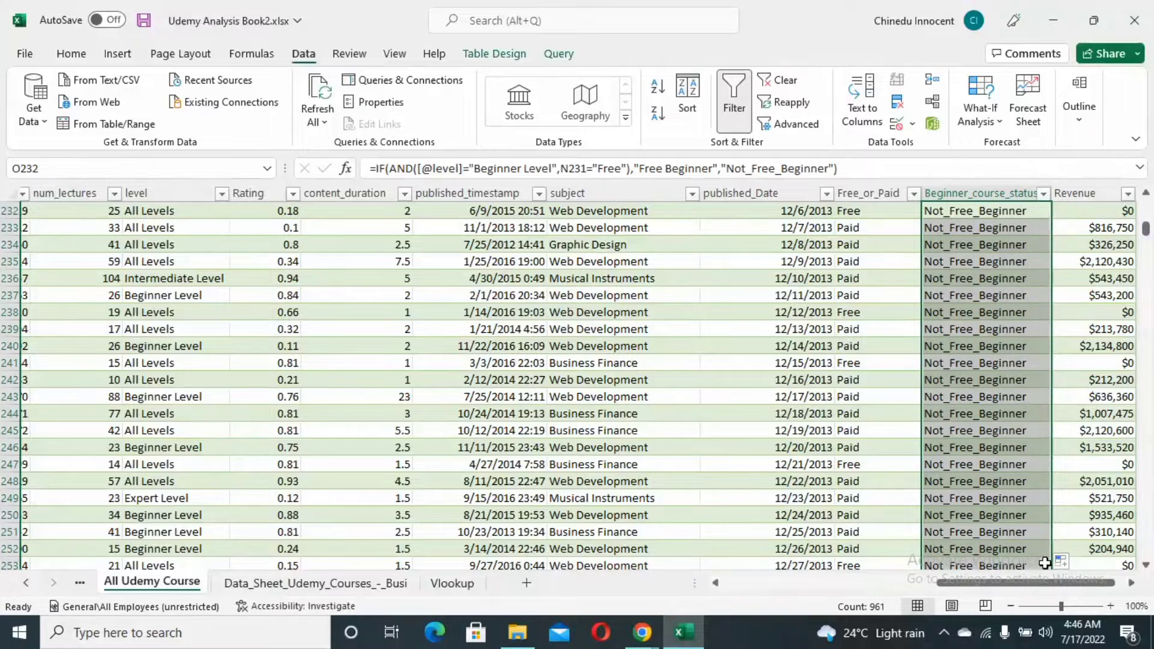
- Fill the Revenue formula from cell P232 down the column and deselect the filled range
{"action": "left_click", "coordinate": [1106, 209]}
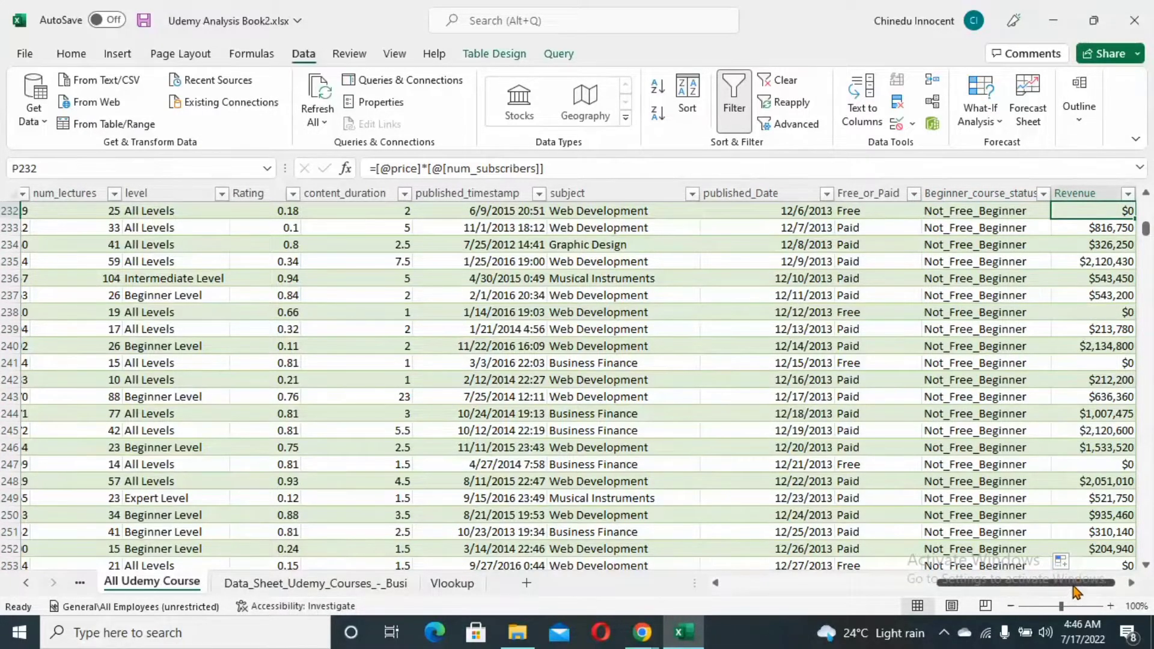
{"action": "scroll", "coordinate": [1112, 580], "scroll_direction": "right", "scroll_amount": 1}
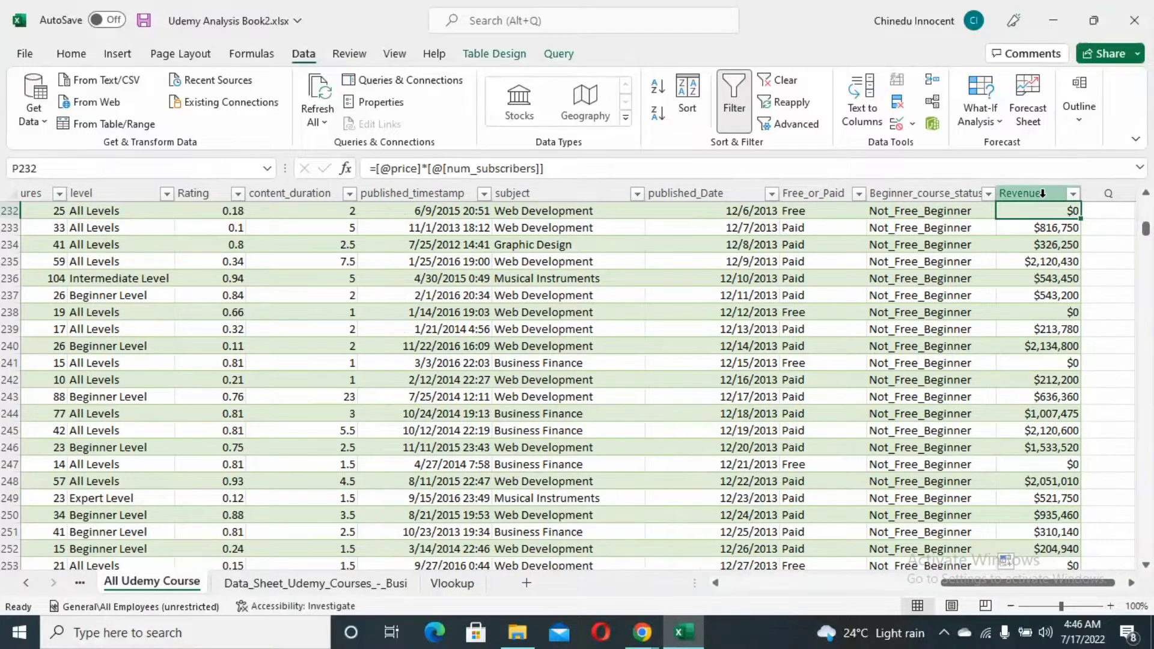
{"action": "double_click", "coordinate": [1080, 218]}
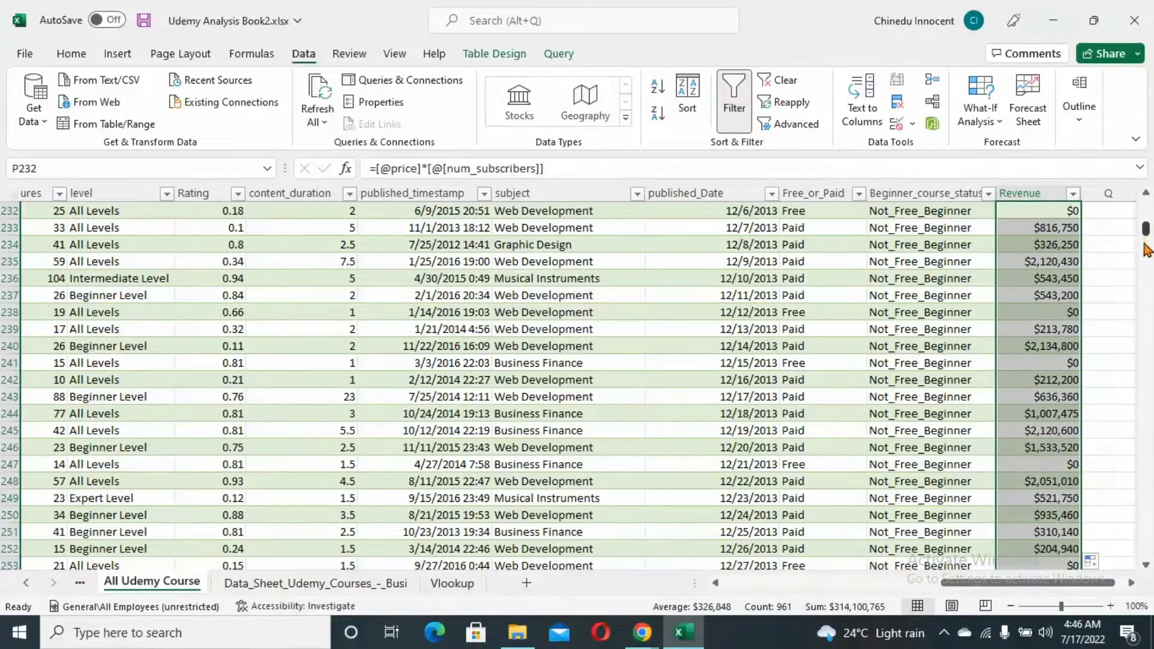
{"action": "left_click", "coordinate": [1111, 510]}
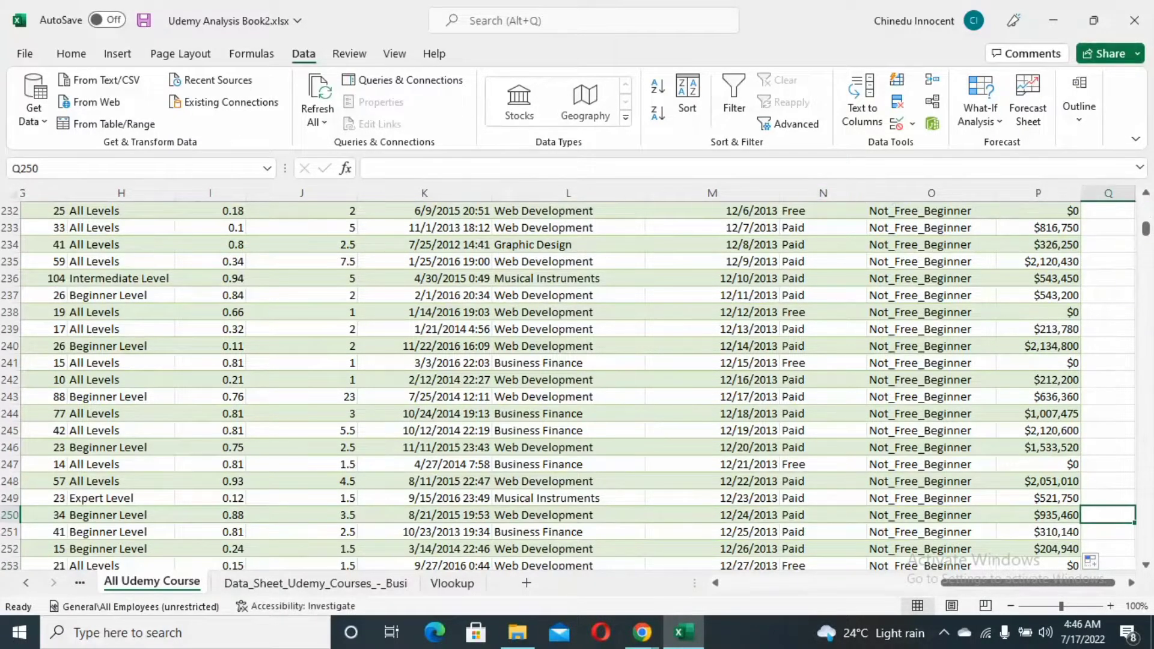
{"action": "key", "text": "Down"}
{"action": "key", "text": "Down"}
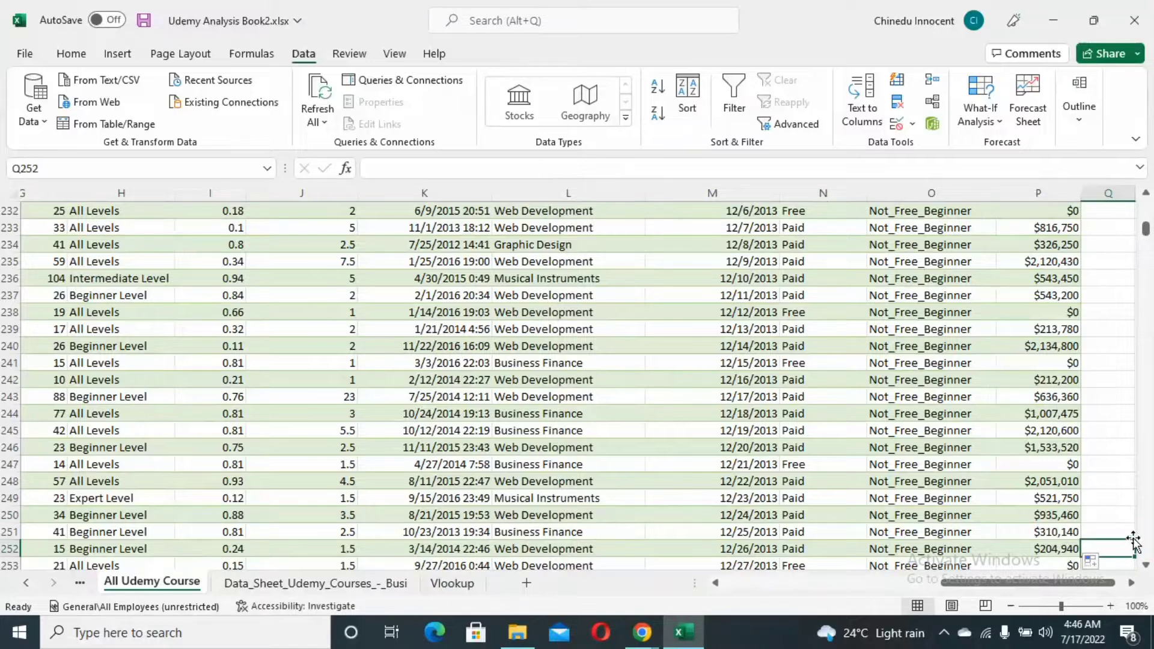
- Check the Revenue and Beginner_course_status filter lists for blanks and find the row where the filled columns stop
{"action": "left_click_drag", "start_coordinate": [1147, 198], "coordinate": [1148, 198]}
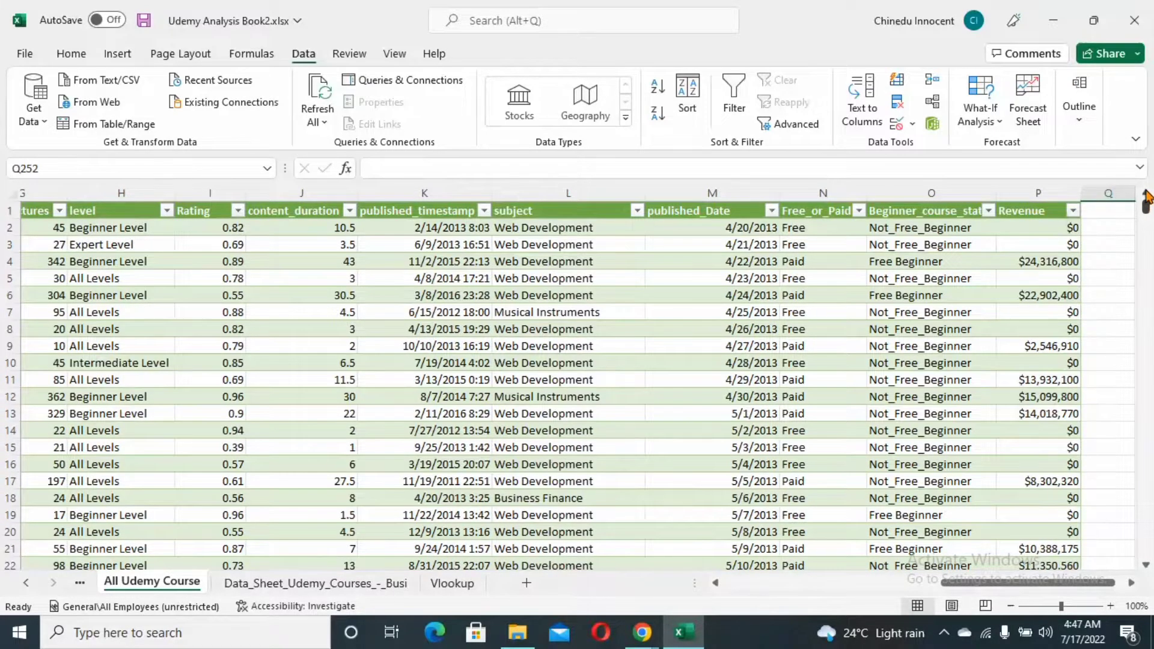
{"action": "left_click", "coordinate": [1073, 211]}
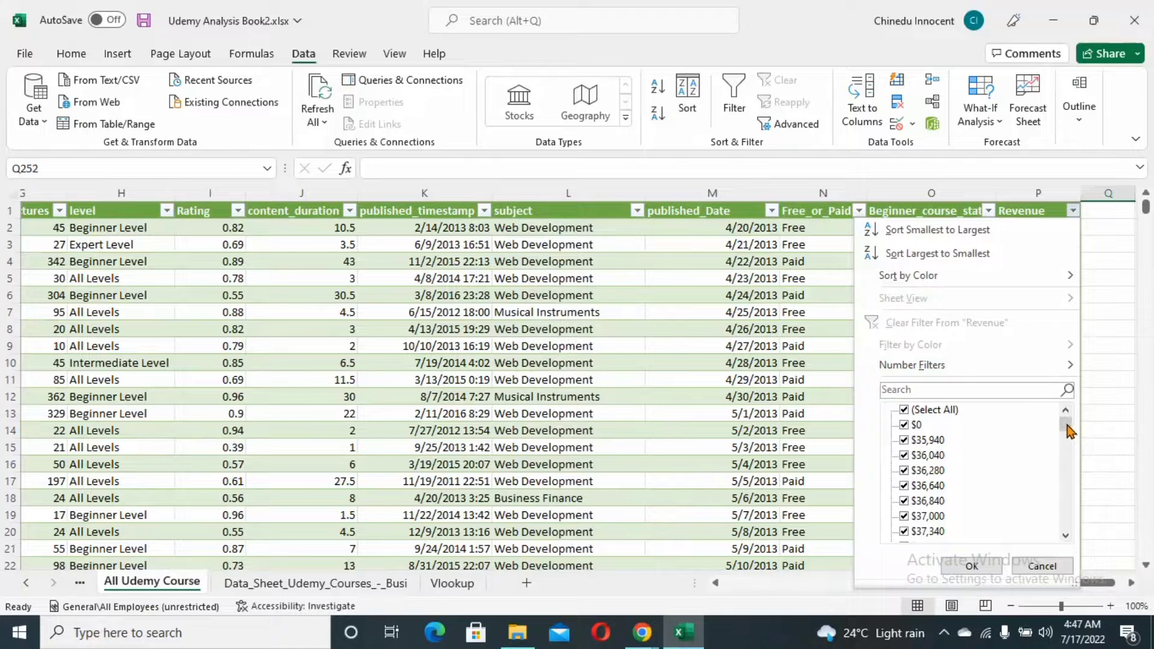
{"action": "left_click_drag", "start_coordinate": [1067, 428], "coordinate": [1088, 525]}
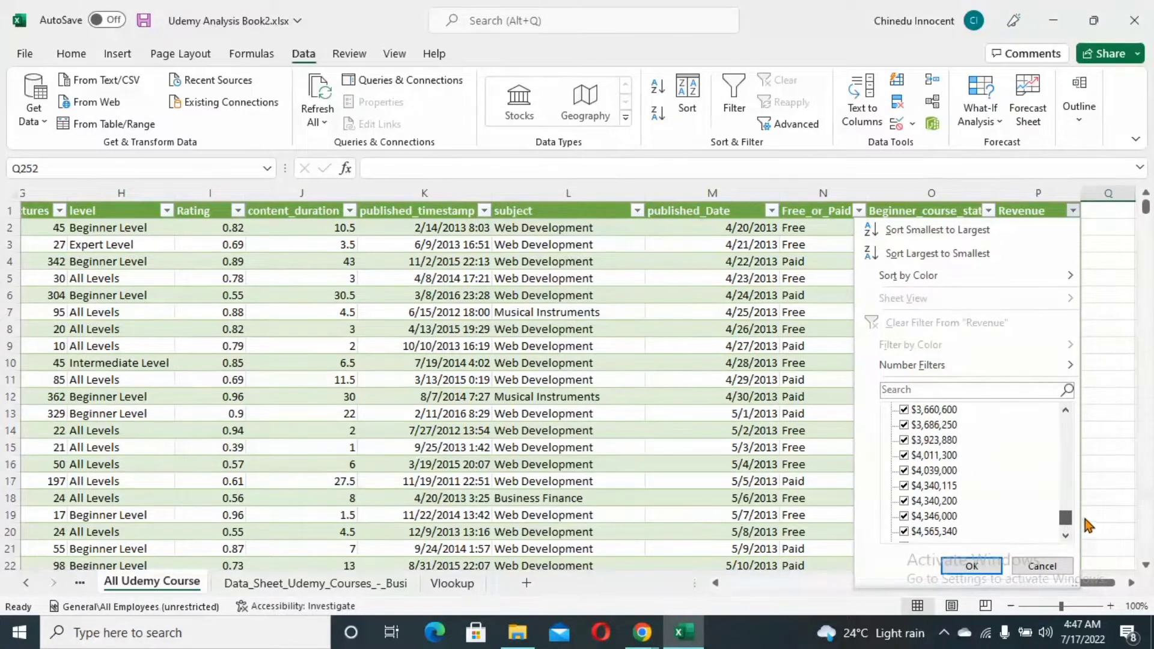
{"action": "left_click", "coordinate": [1084, 518]}
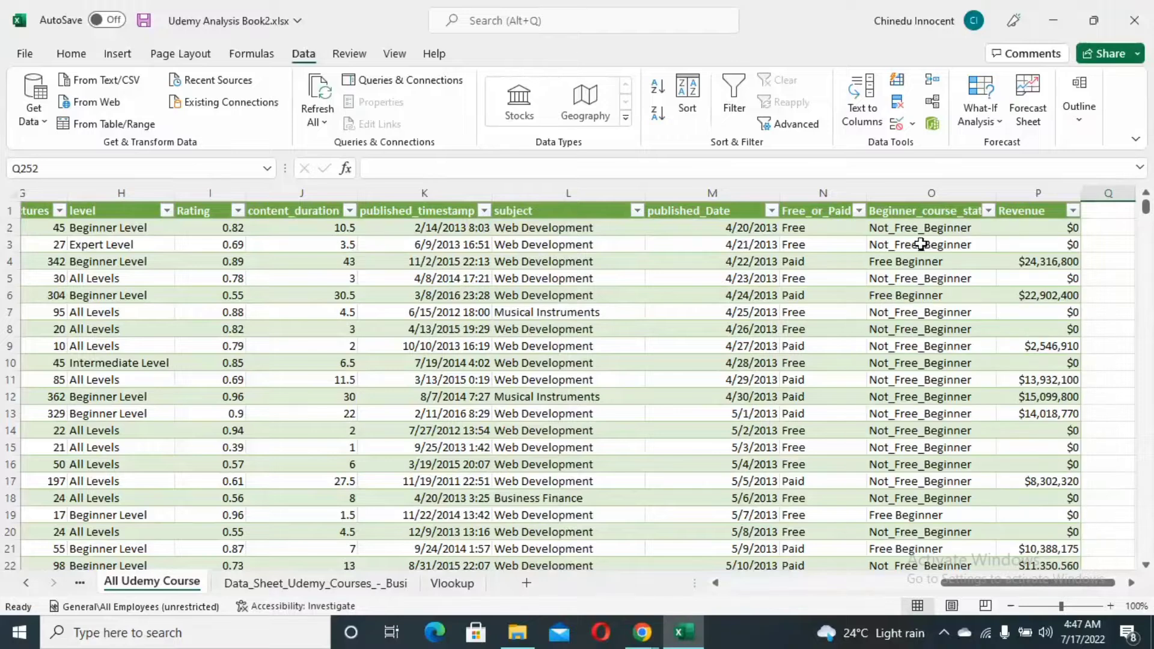
{"action": "left_click", "coordinate": [987, 211]}
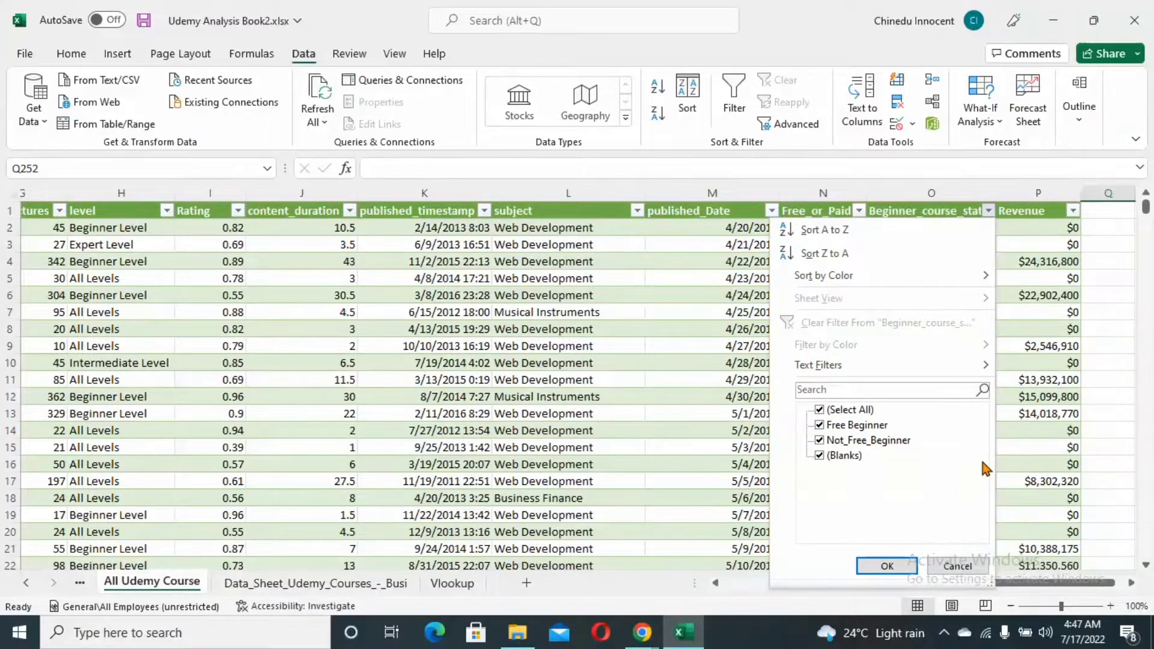
{"action": "left_click", "coordinate": [1095, 395]}
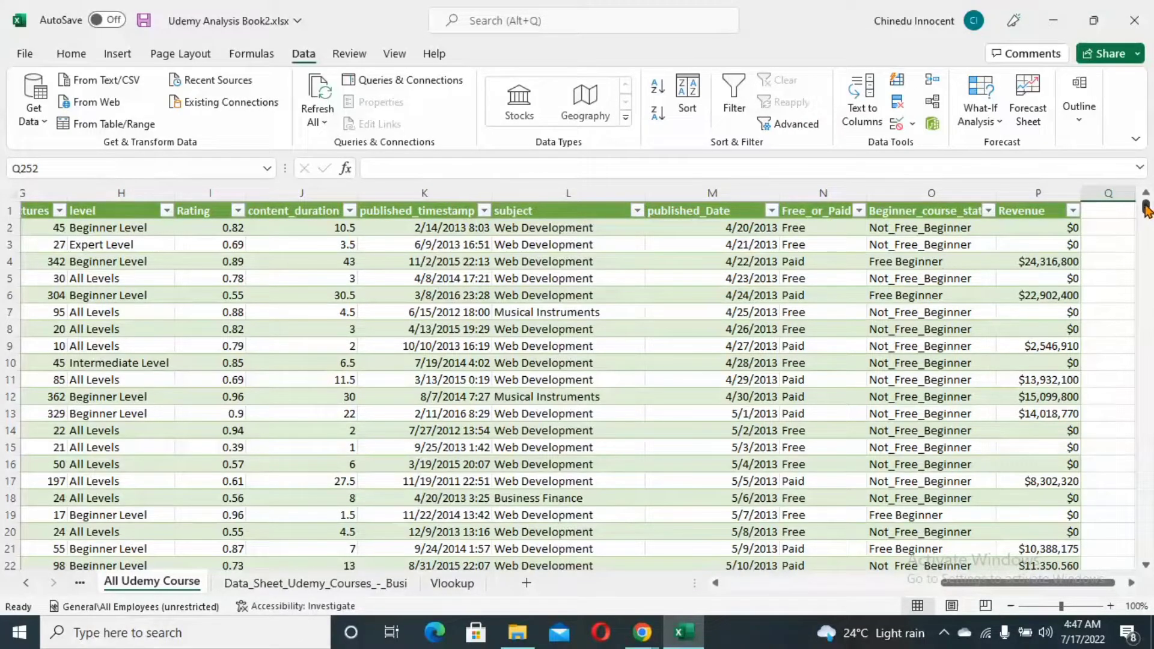
{"action": "left_click_drag", "start_coordinate": [1145, 209], "coordinate": [1147, 320]}
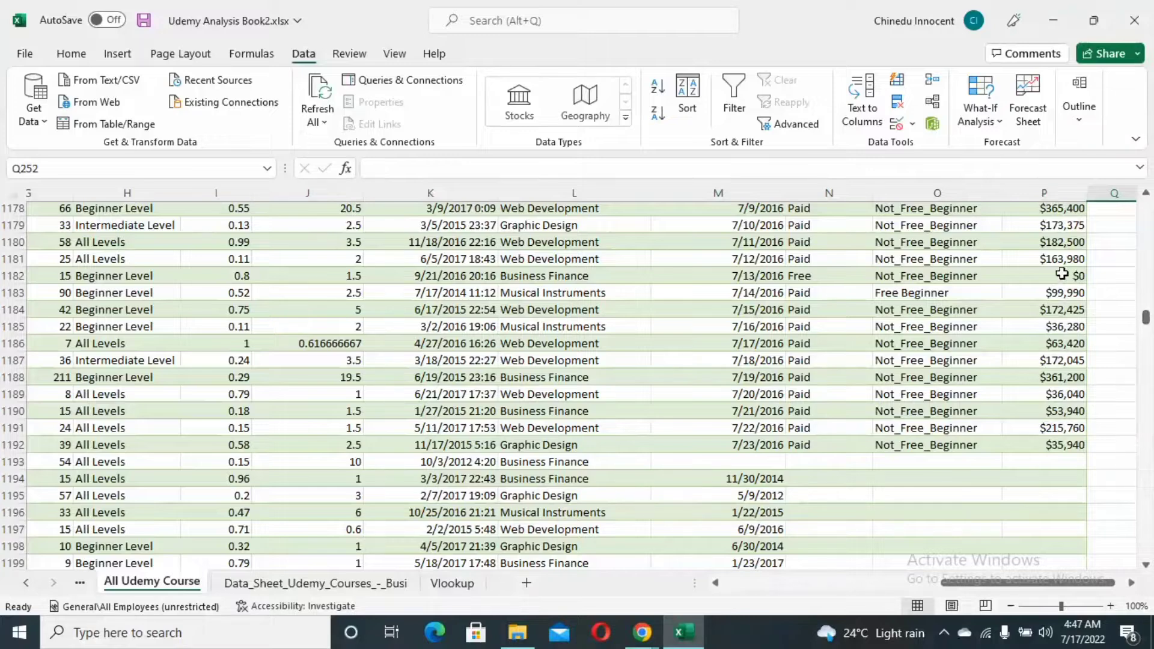
{"action": "left_click_drag", "start_coordinate": [1146, 321], "coordinate": [1147, 207]}
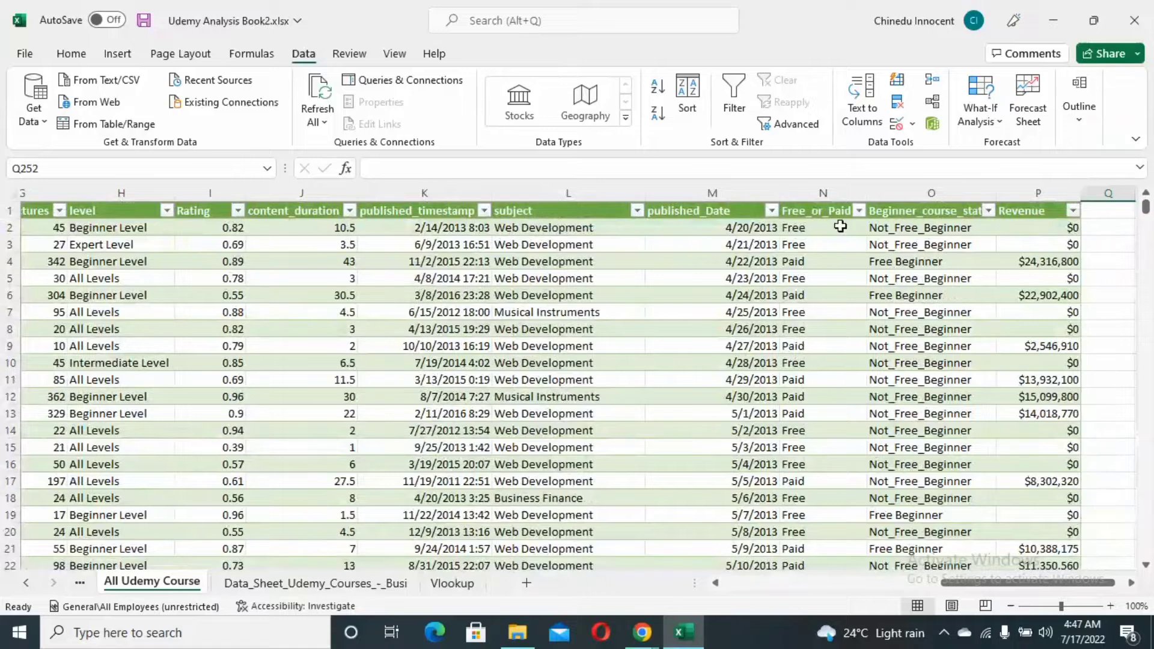
- Filter the published_Date column to show only the blank entries
{"action": "left_click", "coordinate": [771, 211]}
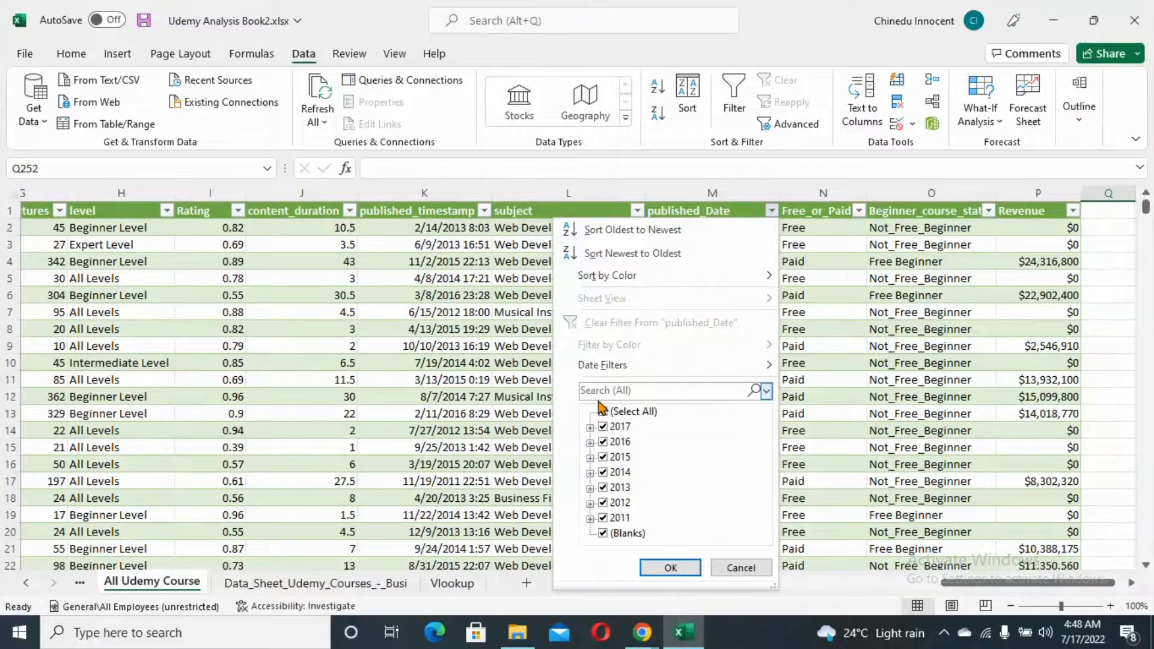
{"action": "left_click", "coordinate": [604, 414]}
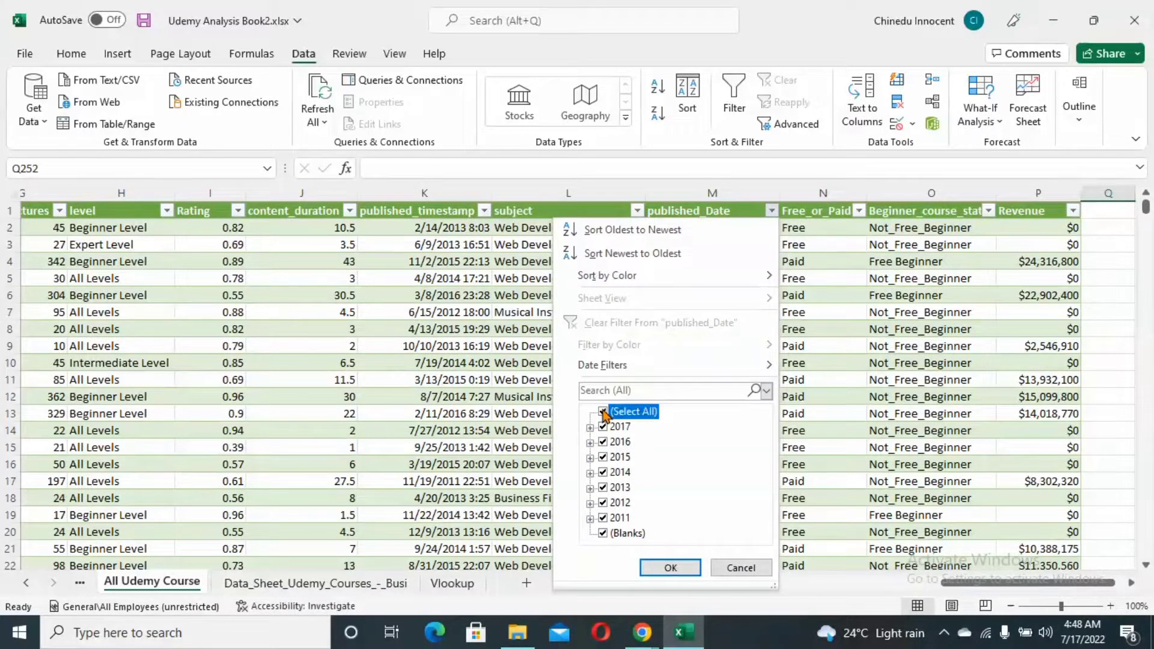
{"action": "left_click", "coordinate": [603, 411]}
{"action": "left_click", "coordinate": [603, 533]}
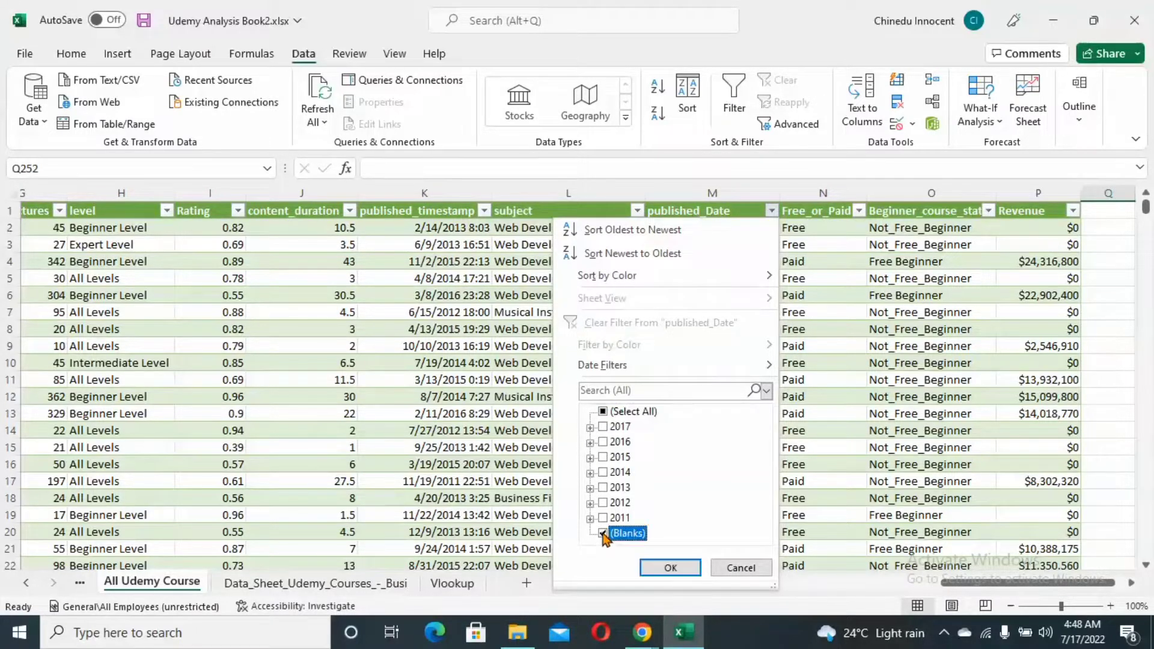
{"action": "left_click", "coordinate": [676, 567]}
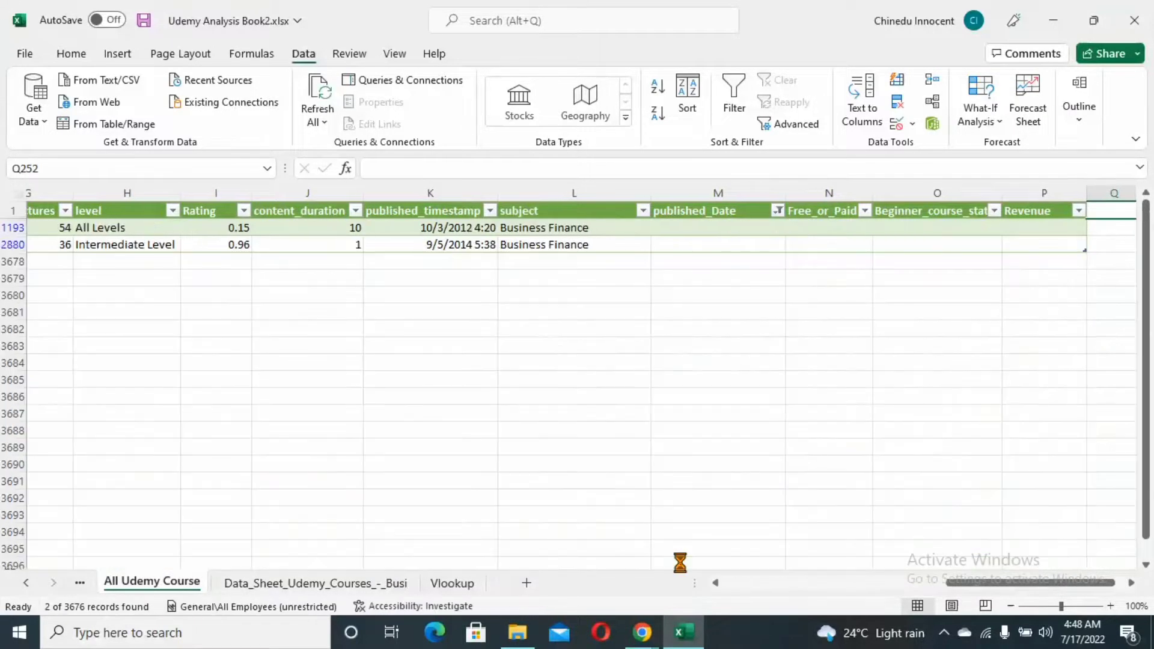
- Delete the two filtered rows with a blank published_Date, rows 1193 and 2880
{"action": "left_click", "coordinate": [12, 227]}
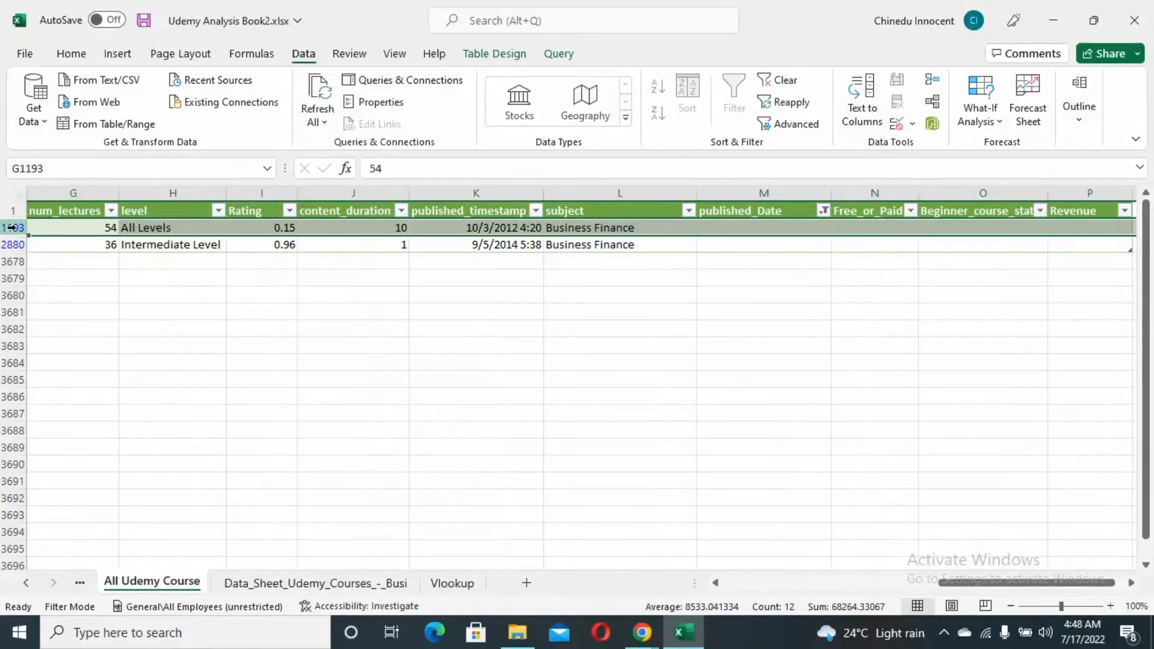
{"action": "left_click_drag", "start_coordinate": [12, 227], "coordinate": [12, 244]}
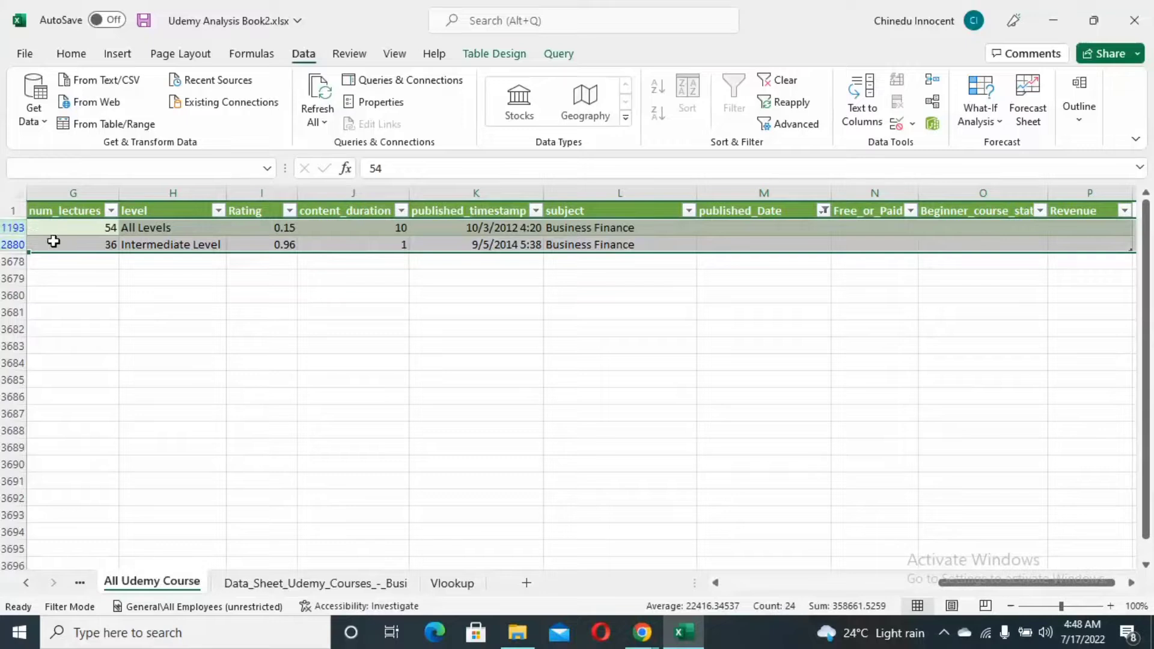
{"action": "right_click", "coordinate": [162, 242]}
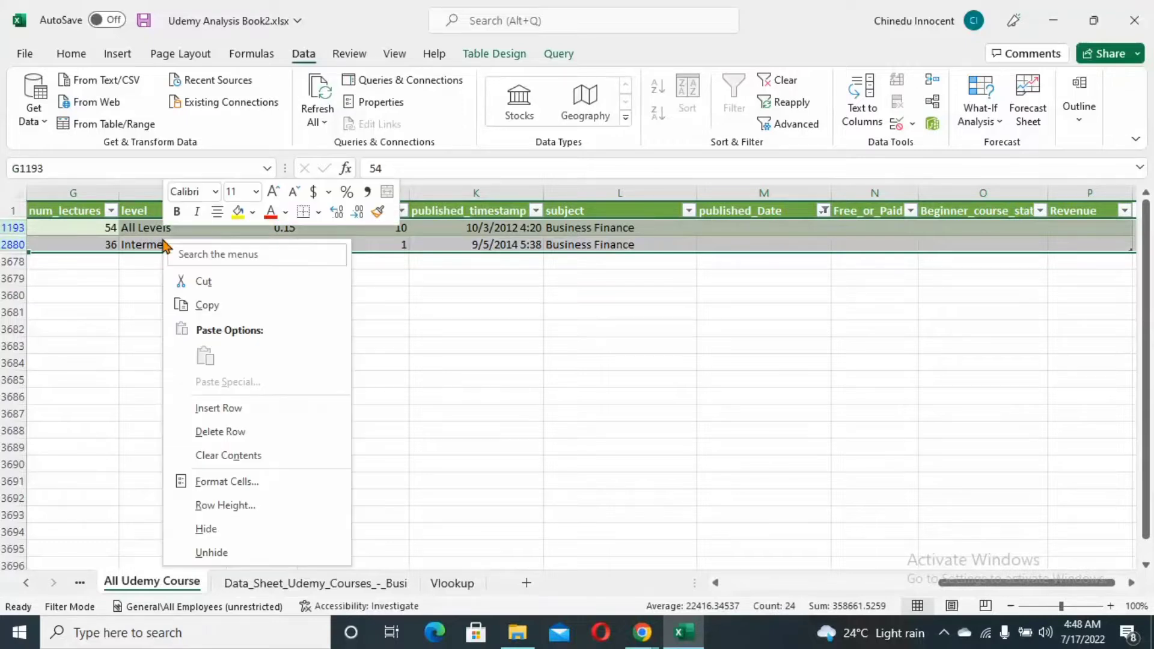
{"action": "left_click", "coordinate": [220, 432]}
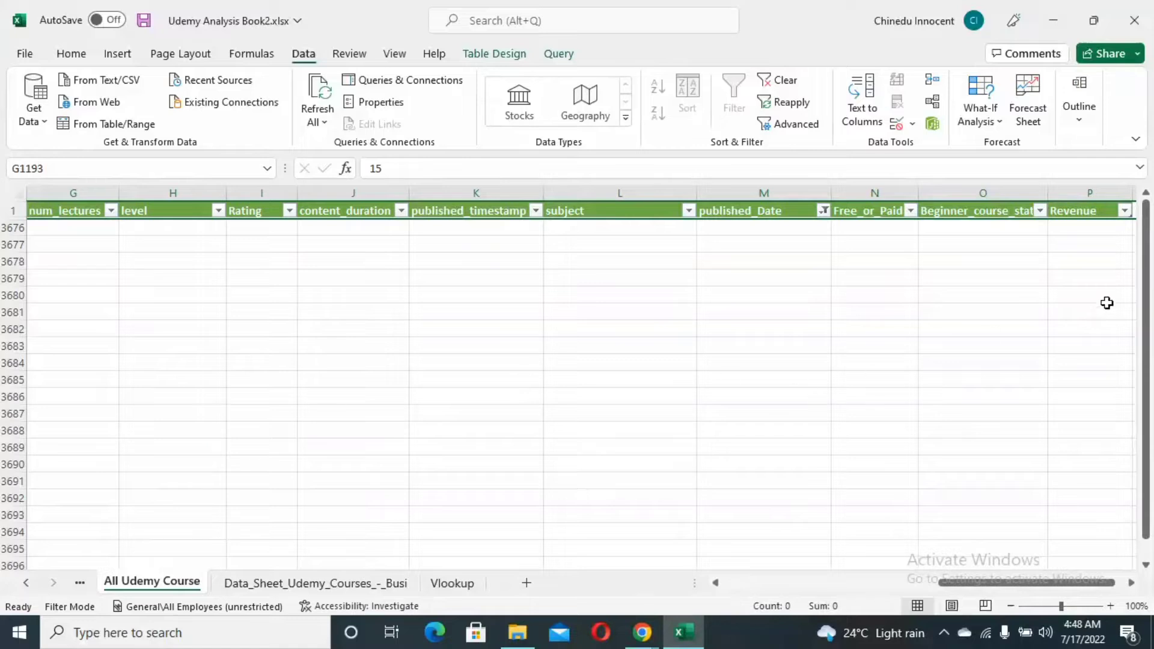
- Reset the published_Date filter to include all years from 2011 to 2017
{"action": "left_click", "coordinate": [823, 210]}
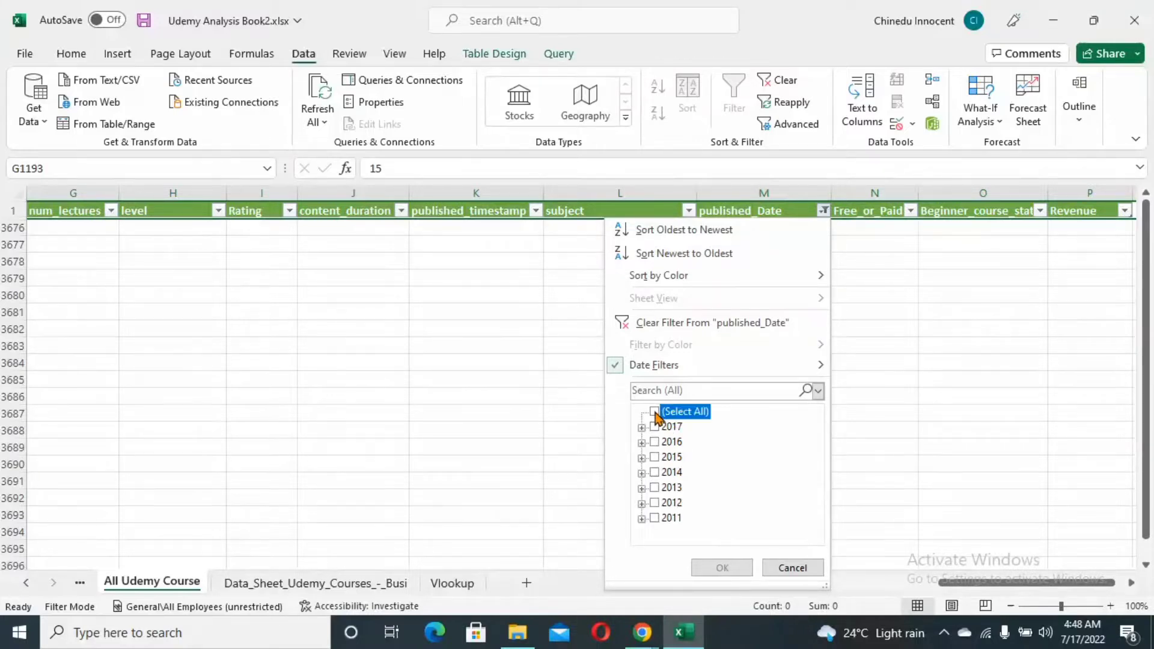
{"action": "left_click", "coordinate": [655, 413]}
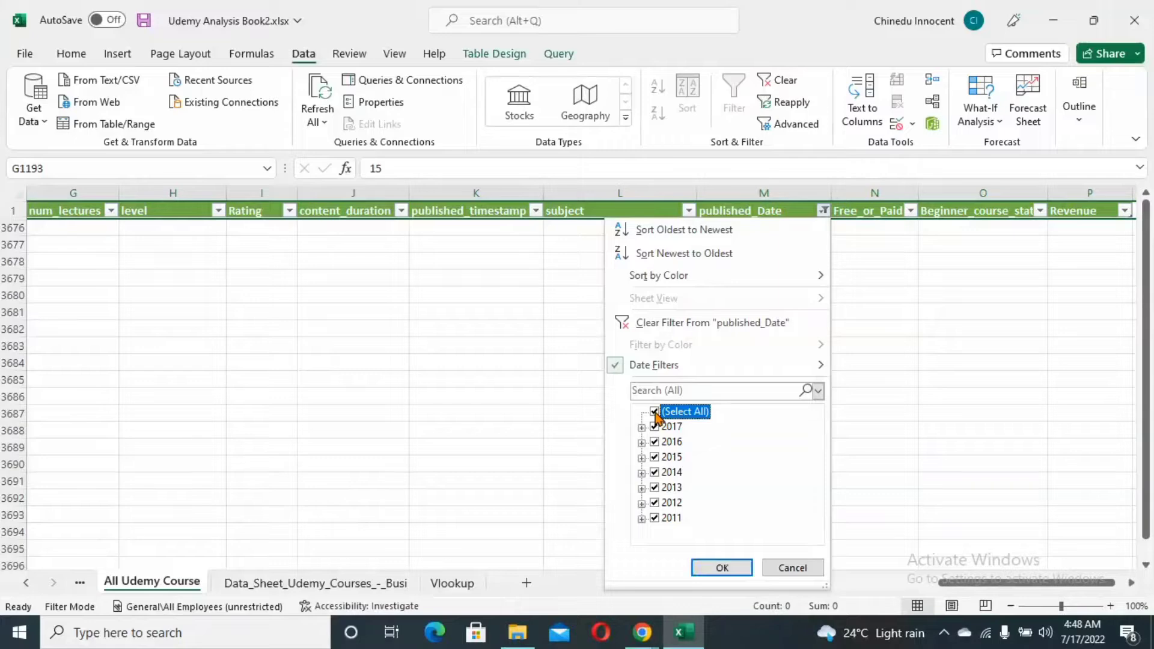
{"action": "left_click", "coordinate": [722, 567]}
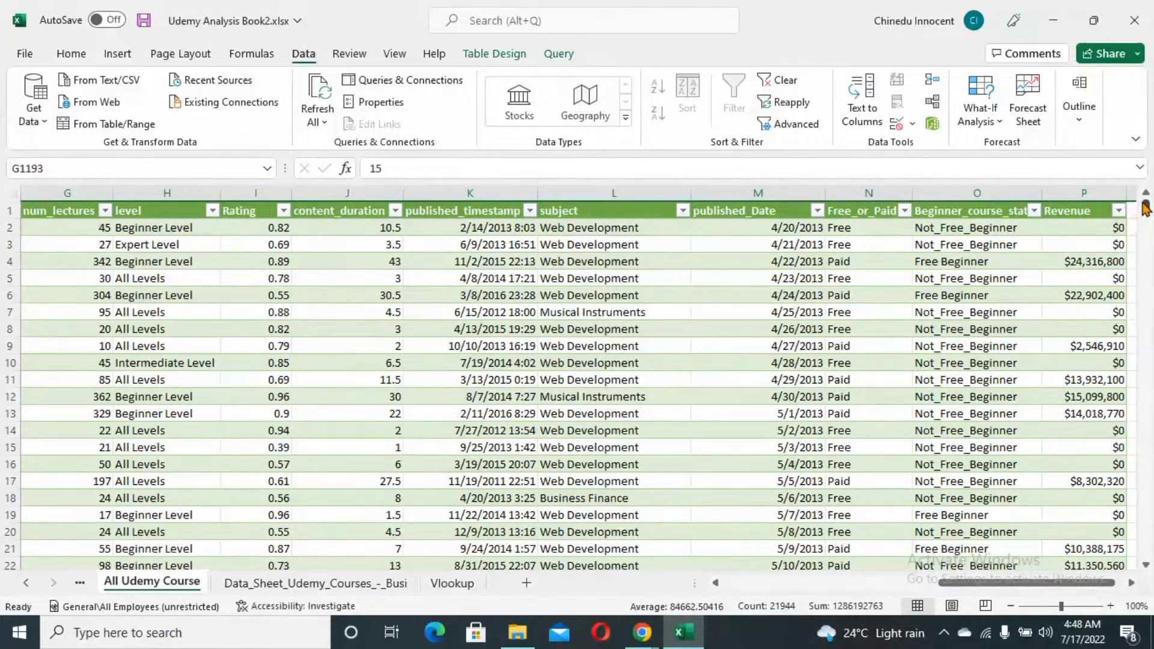
- Fill the published_Date, Free_or_Paid and Beginner_course_status columns down from row 2 to the end of the table
{"action": "left_click_drag", "start_coordinate": [1146, 208], "coordinate": [1142, 184]}
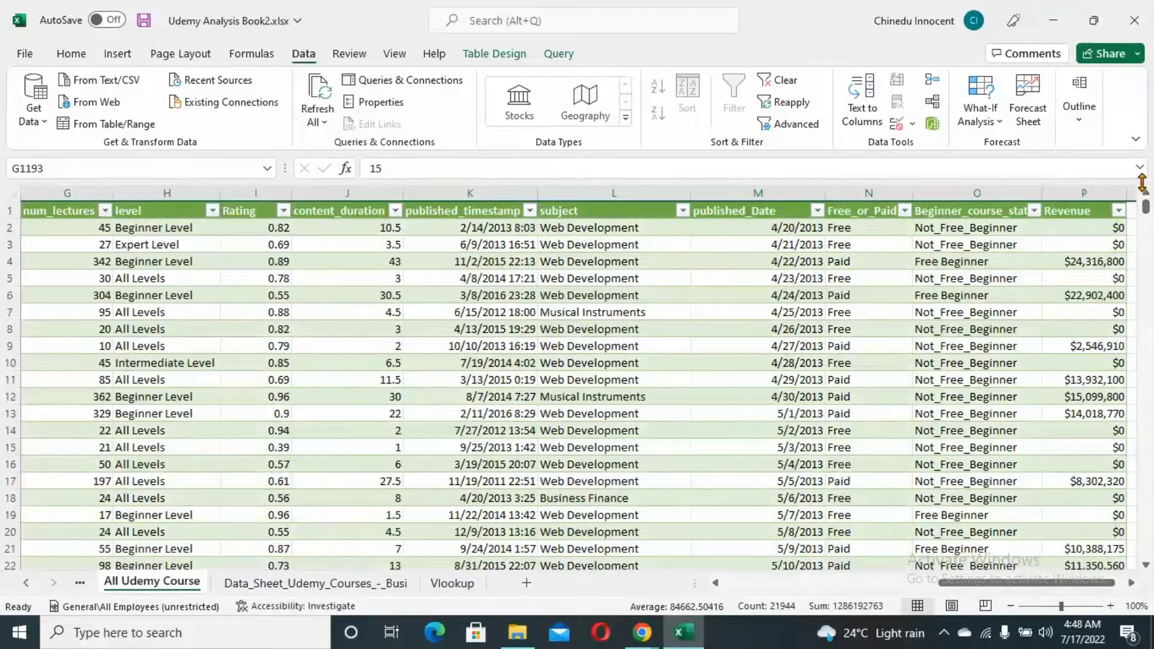
{"action": "left_click", "coordinate": [898, 219]}
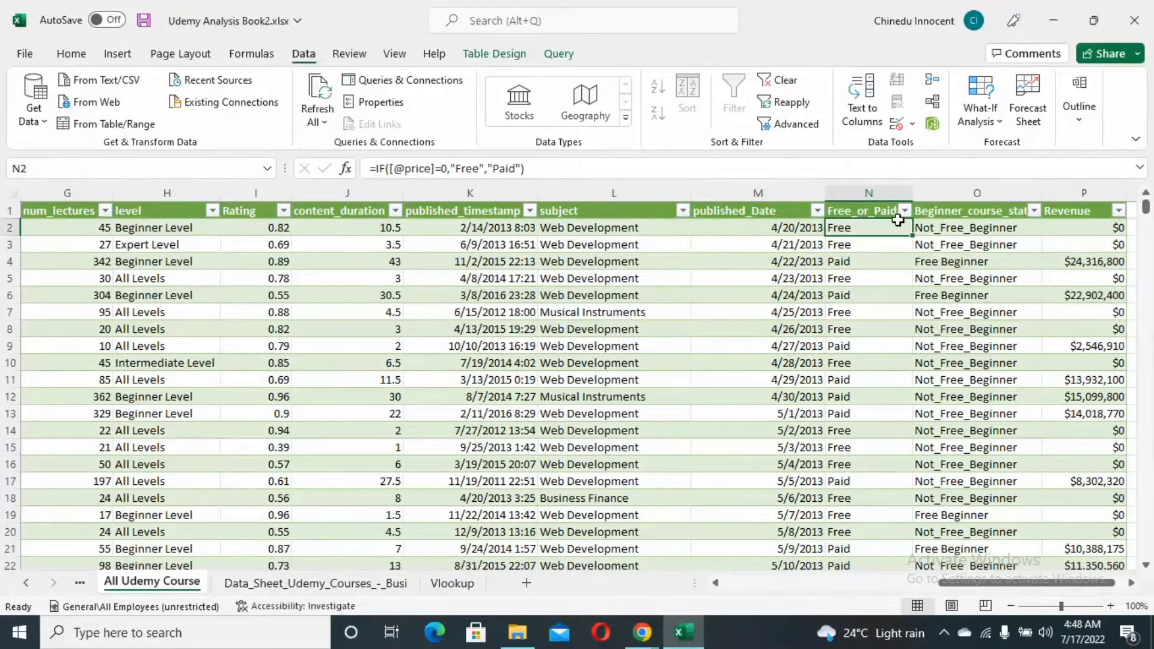
{"action": "left_click", "coordinate": [773, 228]}
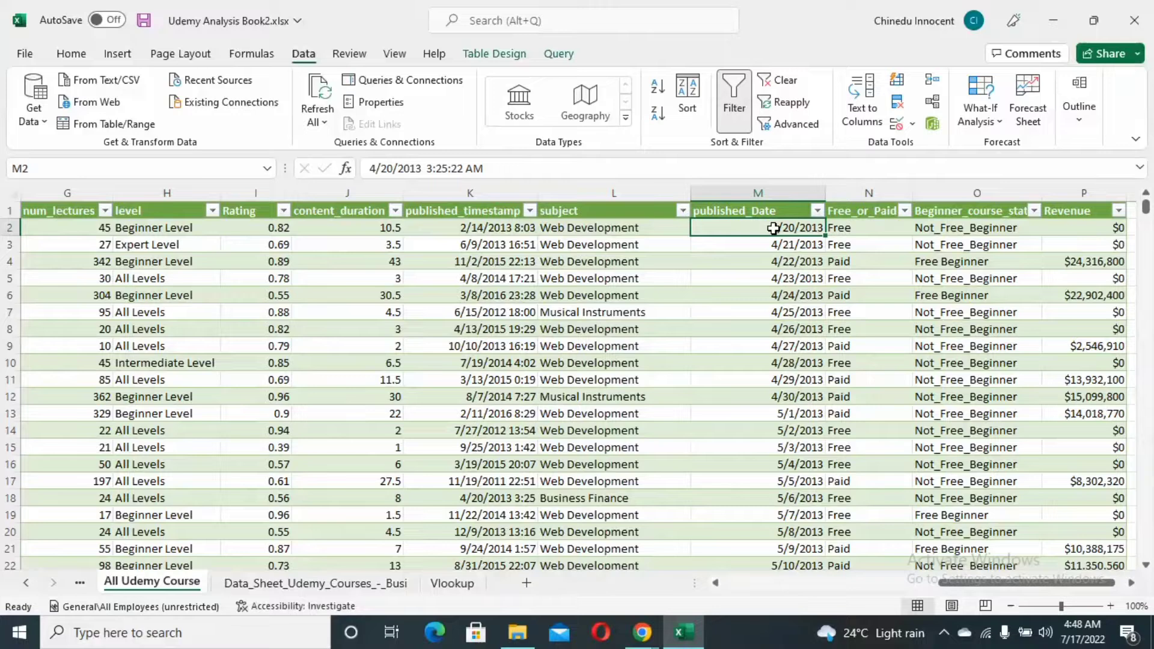
{"action": "double_click", "coordinate": [824, 236]}
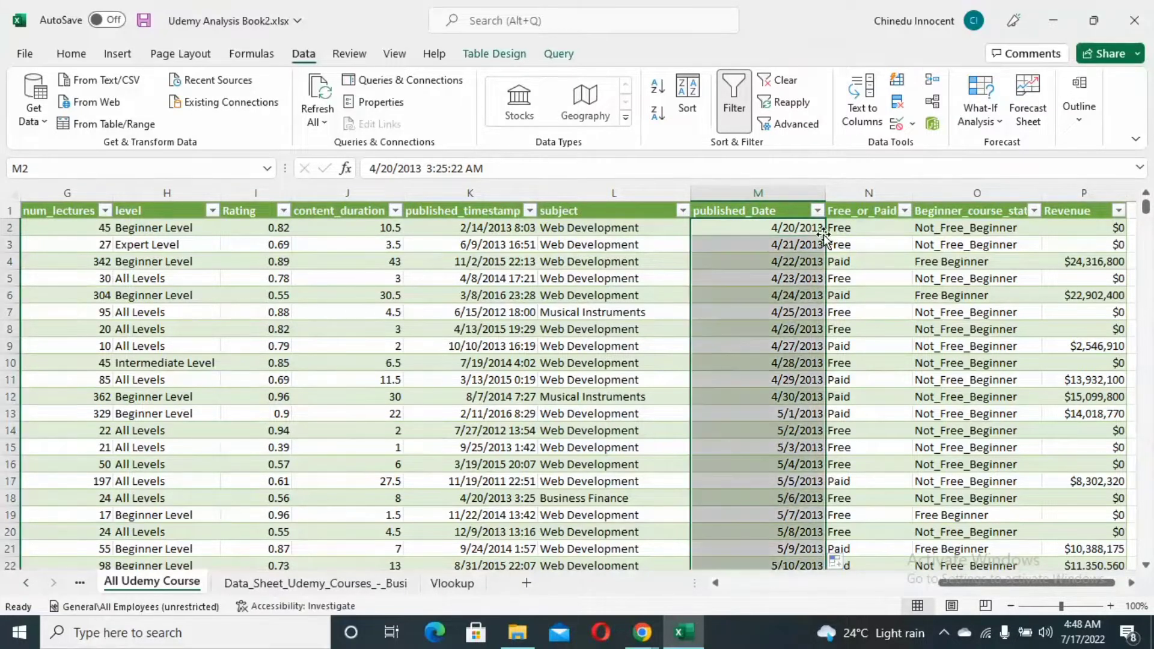
{"action": "left_click", "coordinate": [869, 229]}
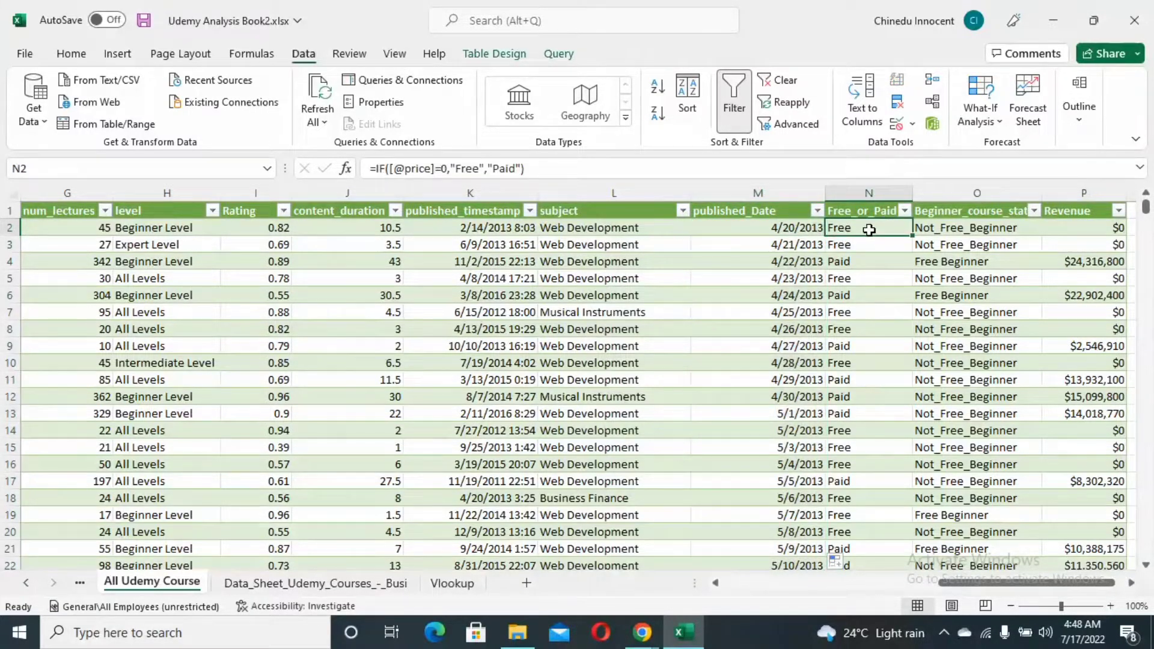
{"action": "double_click", "coordinate": [912, 235]}
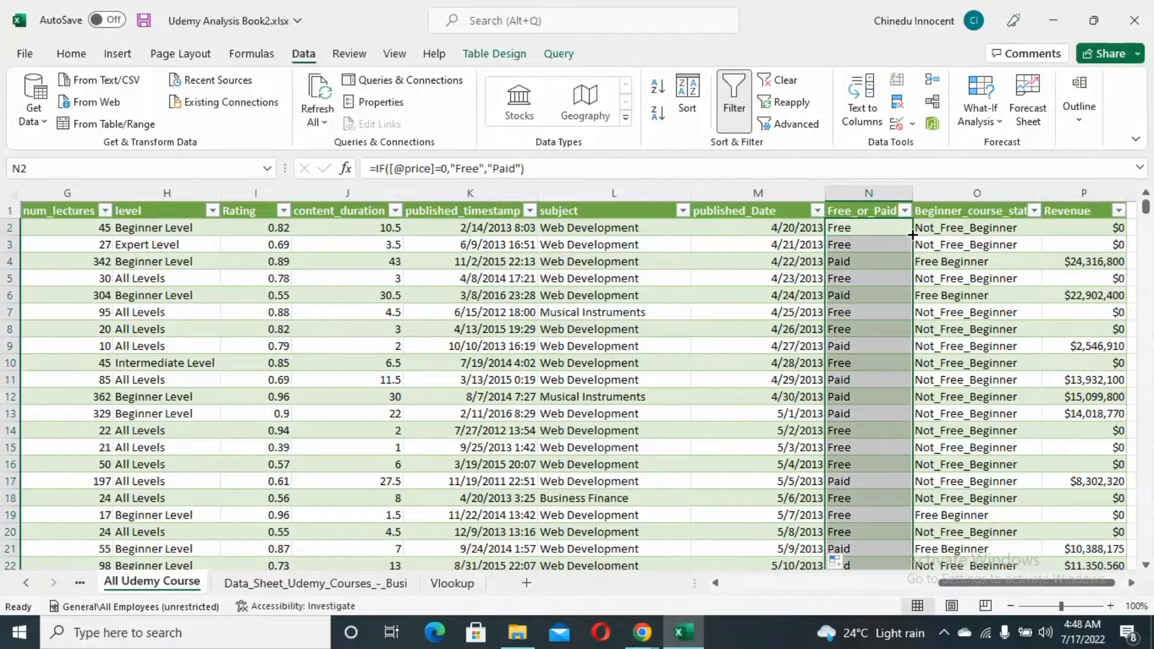
{"action": "left_click", "coordinate": [970, 232]}
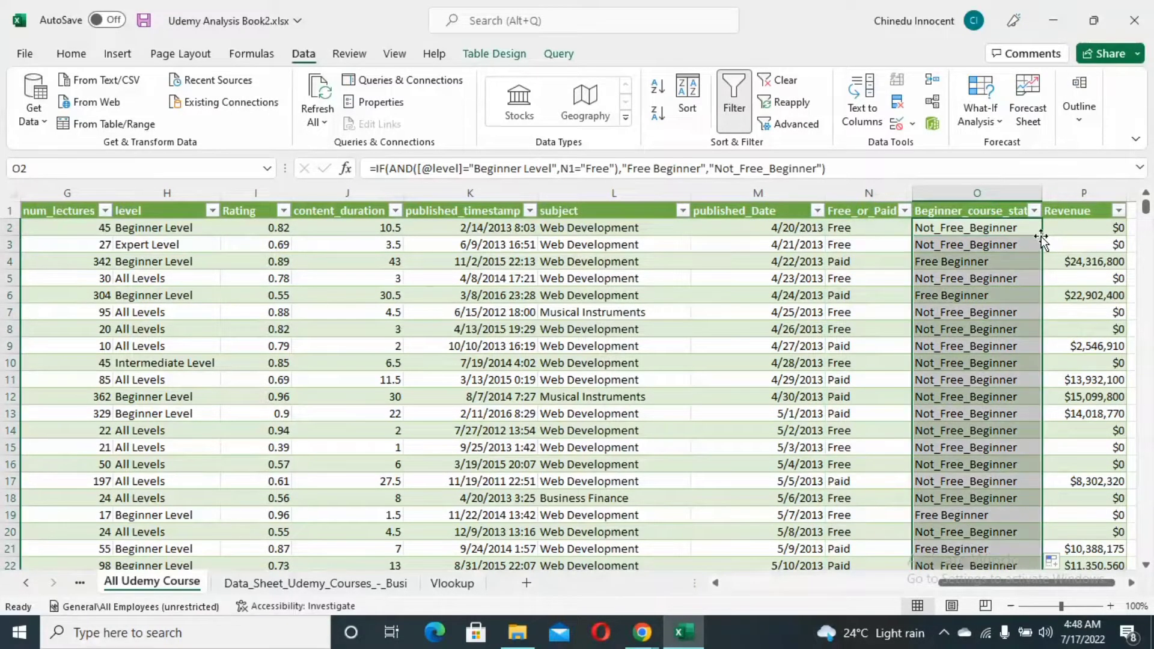
- Fill the Beginner_course_status and Revenue formulas down their columns from row 2
{"action": "double_click", "coordinate": [1042, 236]}
{"action": "left_click", "coordinate": [1098, 230]}
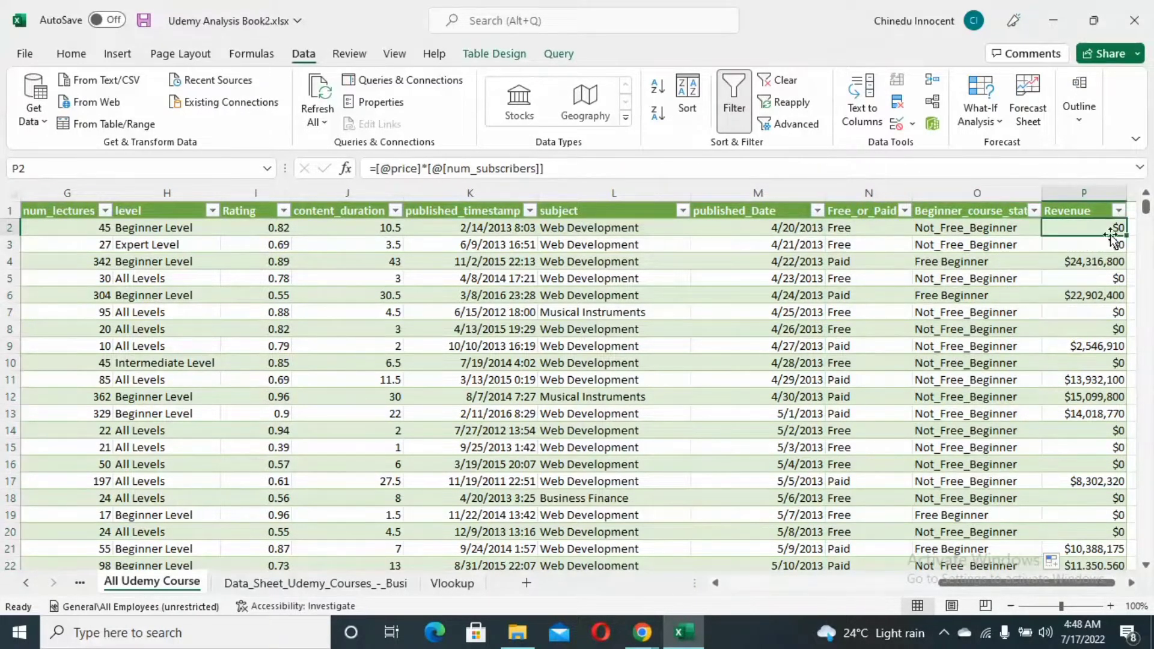
{"action": "double_click", "coordinate": [1124, 236]}
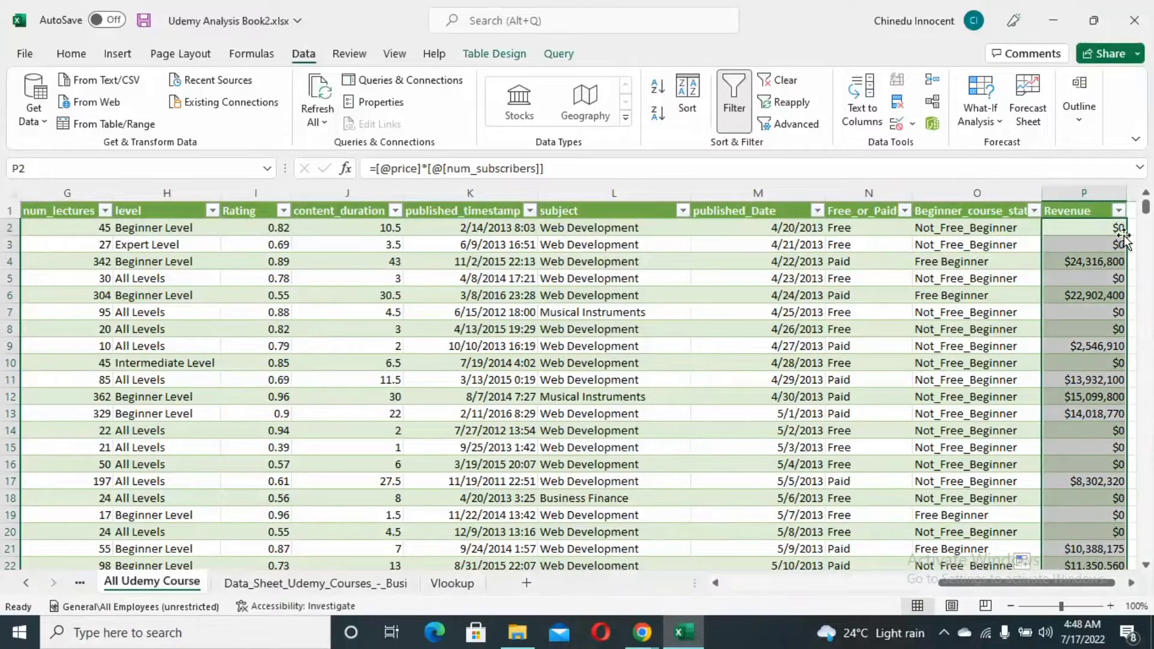
- Fill the Free_or_Paid, Beginner_course_status and Revenue formulas down from row 1192 to the end of the table
{"action": "left_click_drag", "start_coordinate": [1145, 210], "coordinate": [1146, 321]}
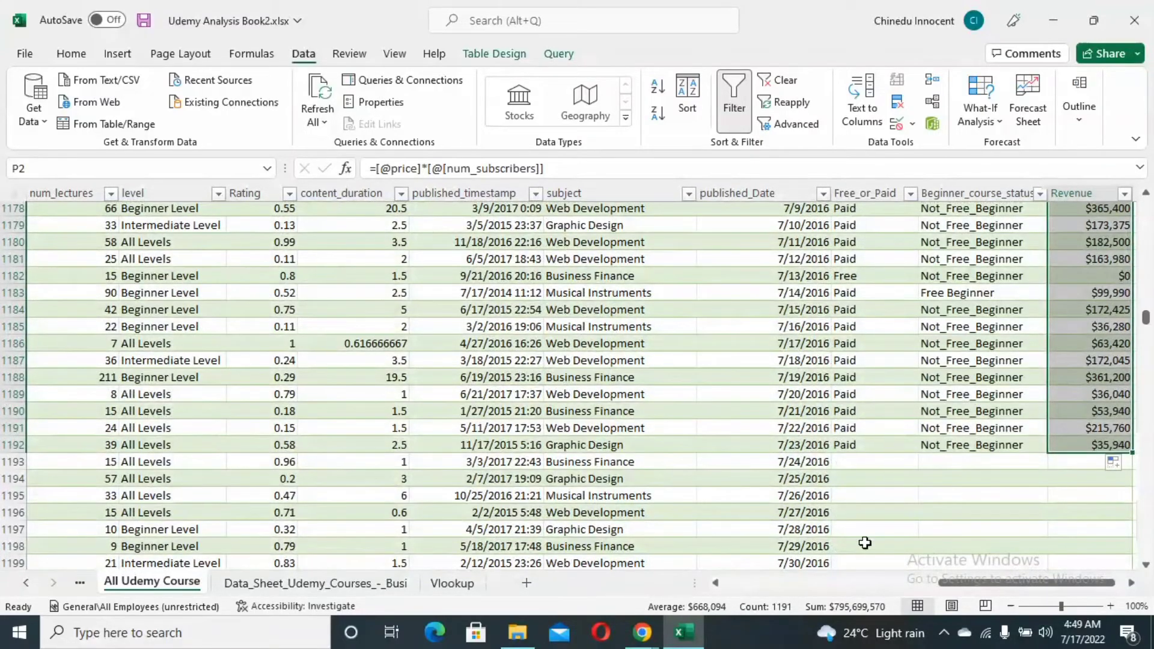
{"action": "left_click", "coordinate": [852, 443]}
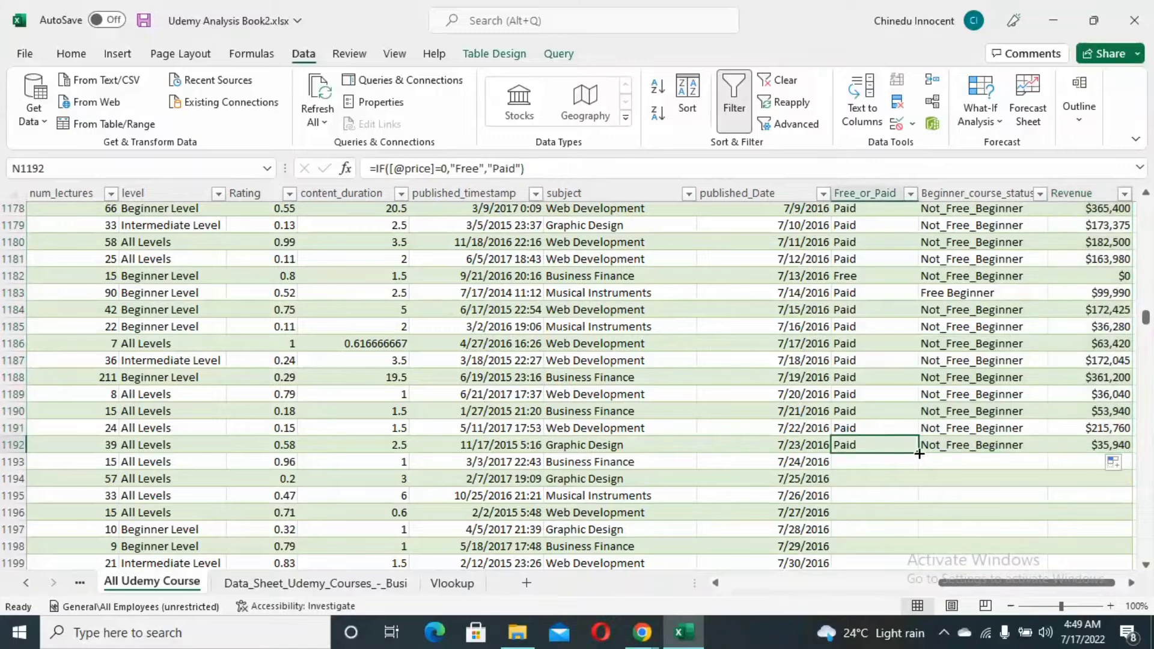
{"action": "double_click", "coordinate": [919, 454]}
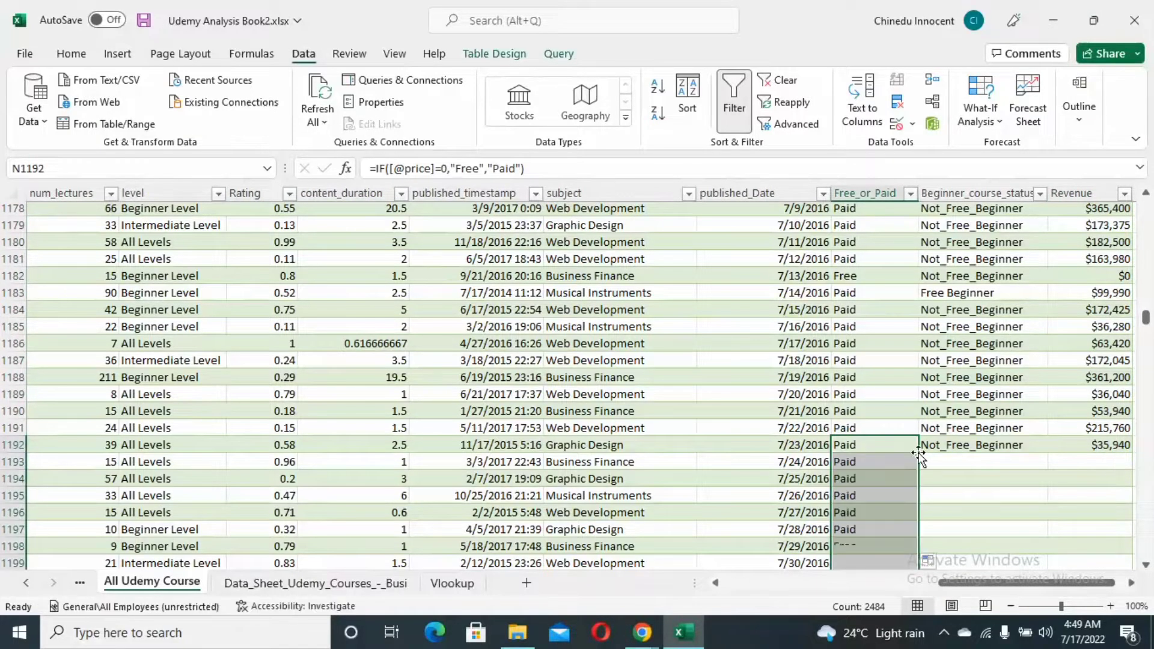
{"action": "left_click", "coordinate": [997, 446]}
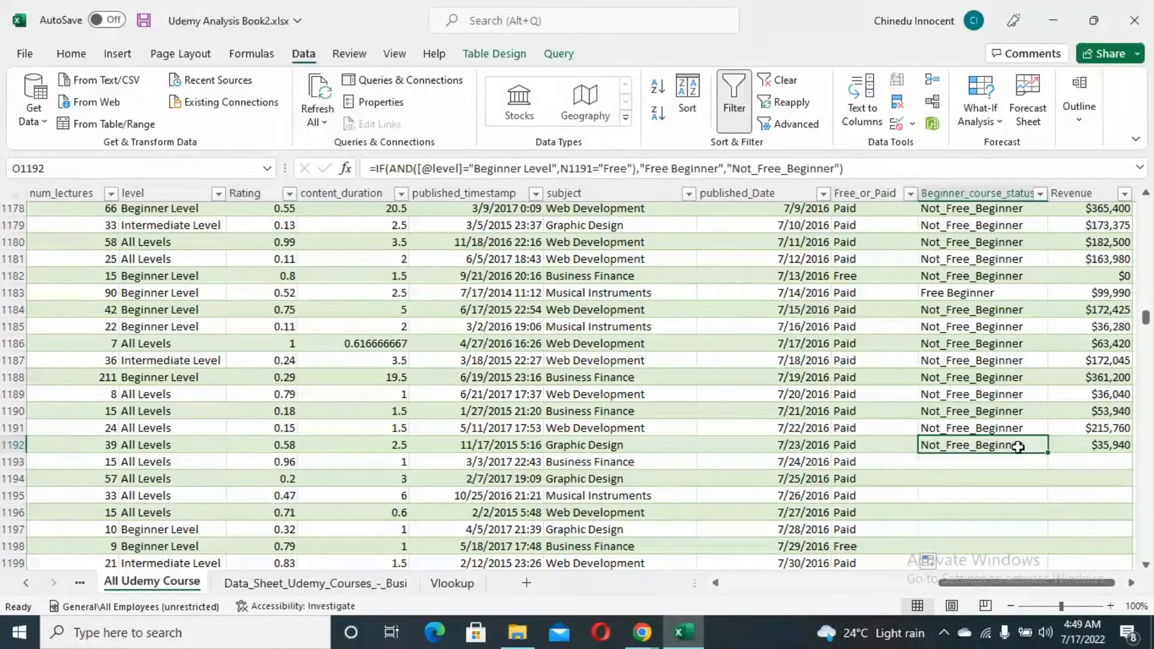
{"action": "double_click", "coordinate": [1048, 454]}
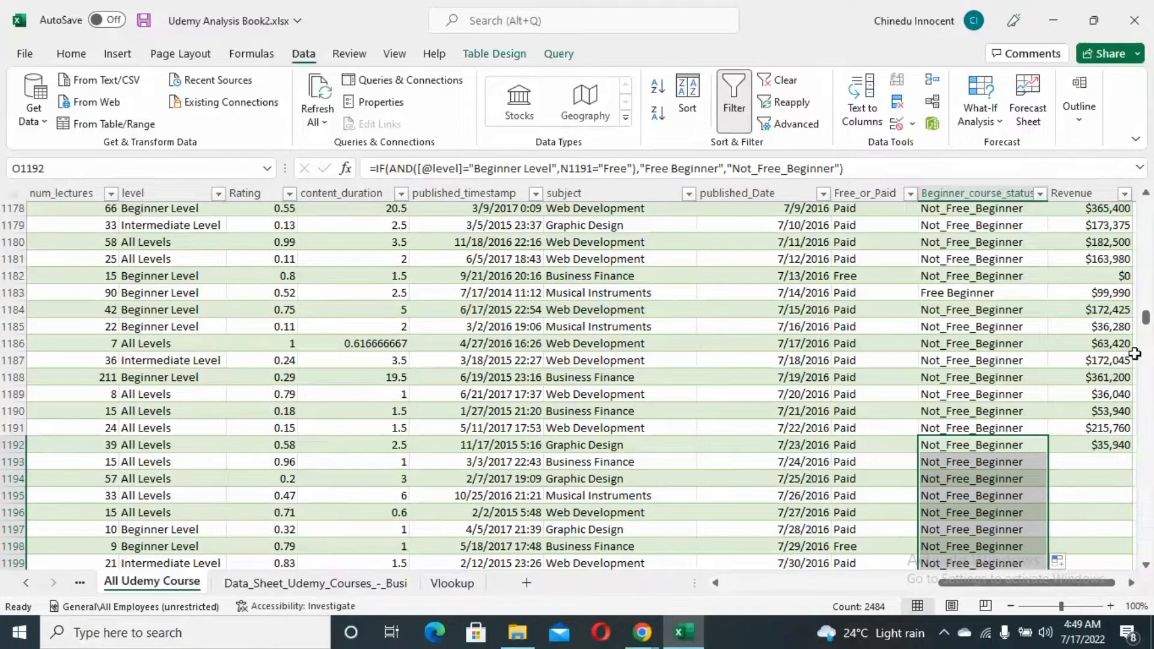
{"action": "left_click_drag", "start_coordinate": [1146, 320], "coordinate": [1147, 322]}
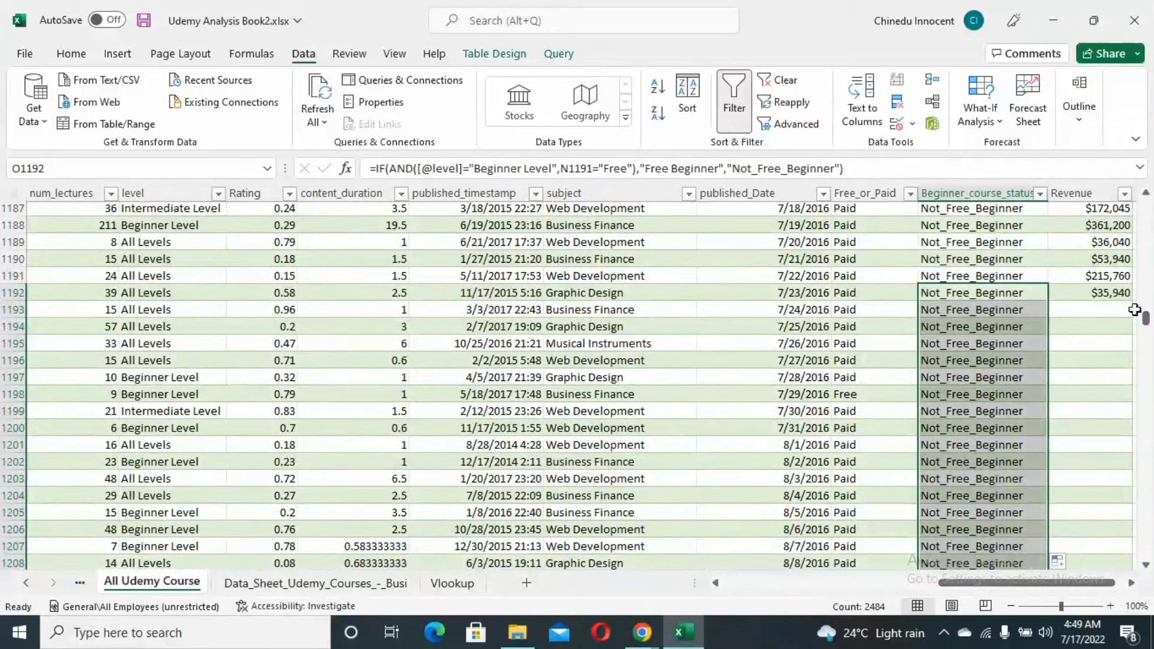
{"action": "left_click", "coordinate": [1109, 294]}
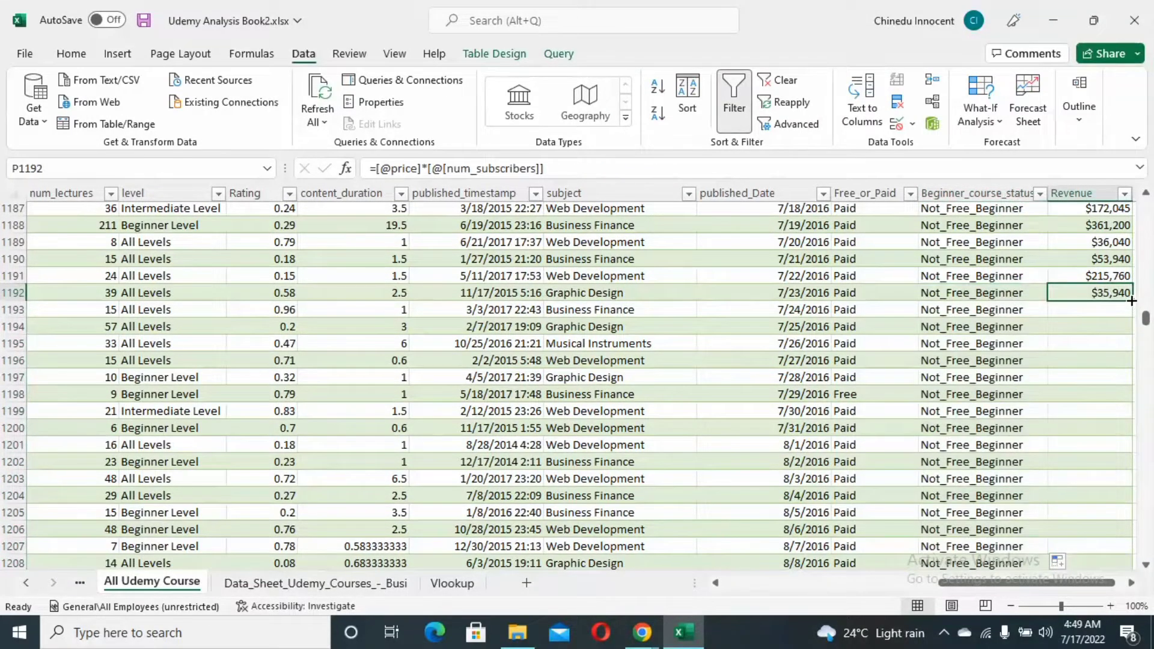
{"action": "double_click", "coordinate": [1130, 300]}
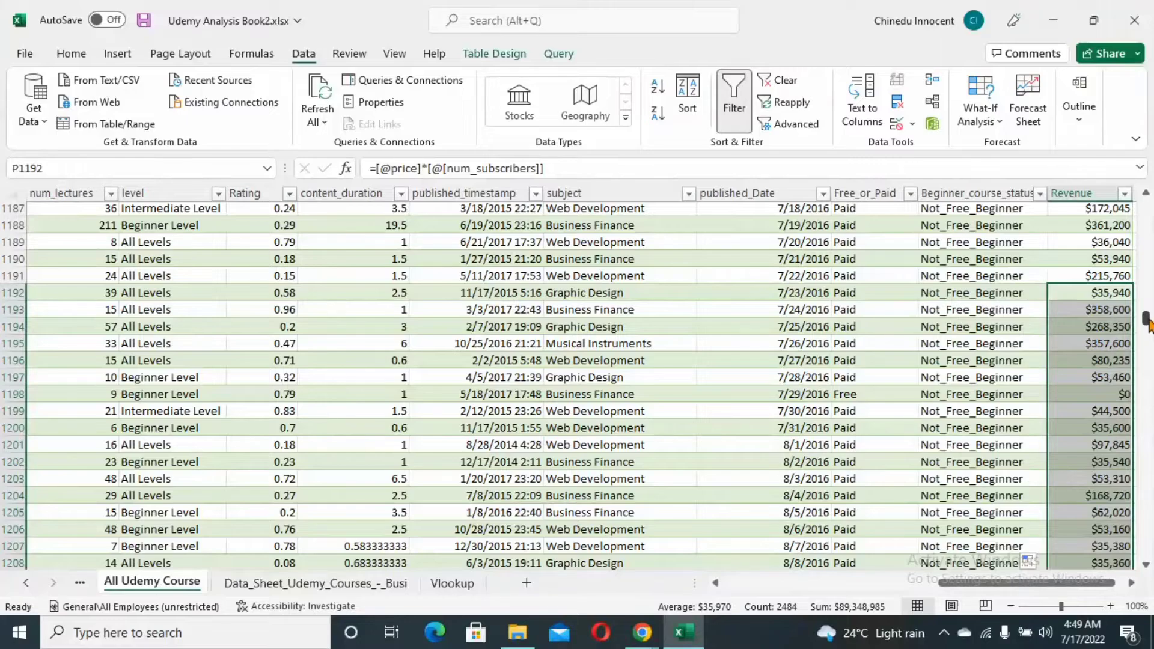
- Turn off the course table's filter and insert a PivotTable from All_Udemy_Course on a new worksheet
{"action": "left_click_drag", "start_coordinate": [1145, 319], "coordinate": [1146, 208]}
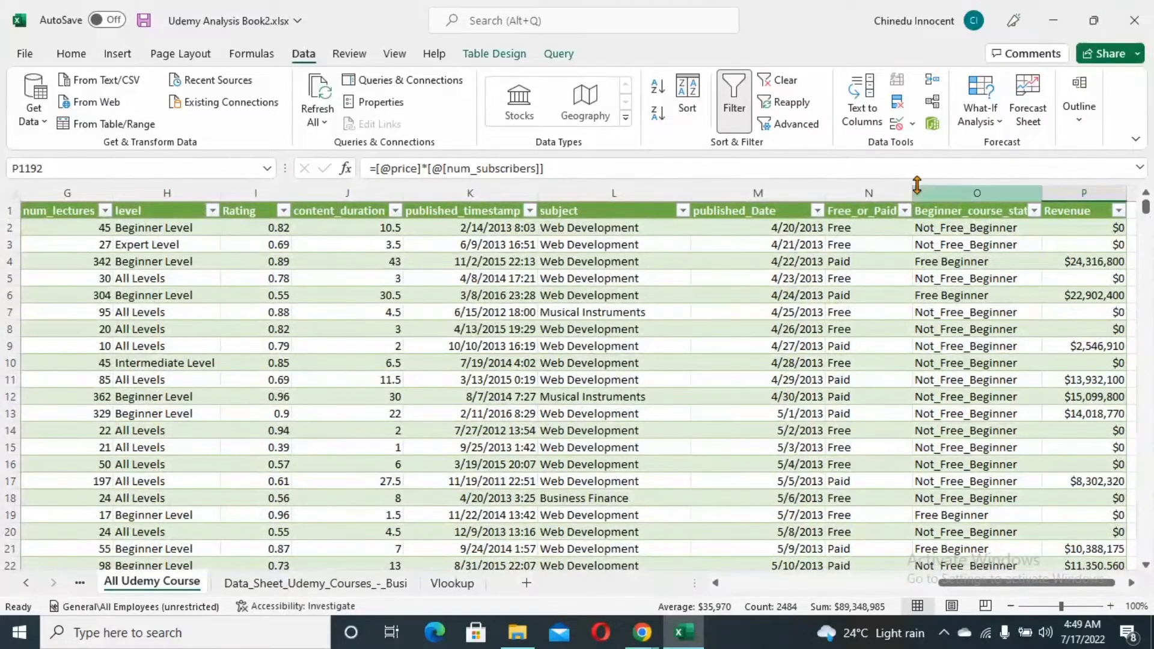
{"action": "left_click", "coordinate": [735, 100]}
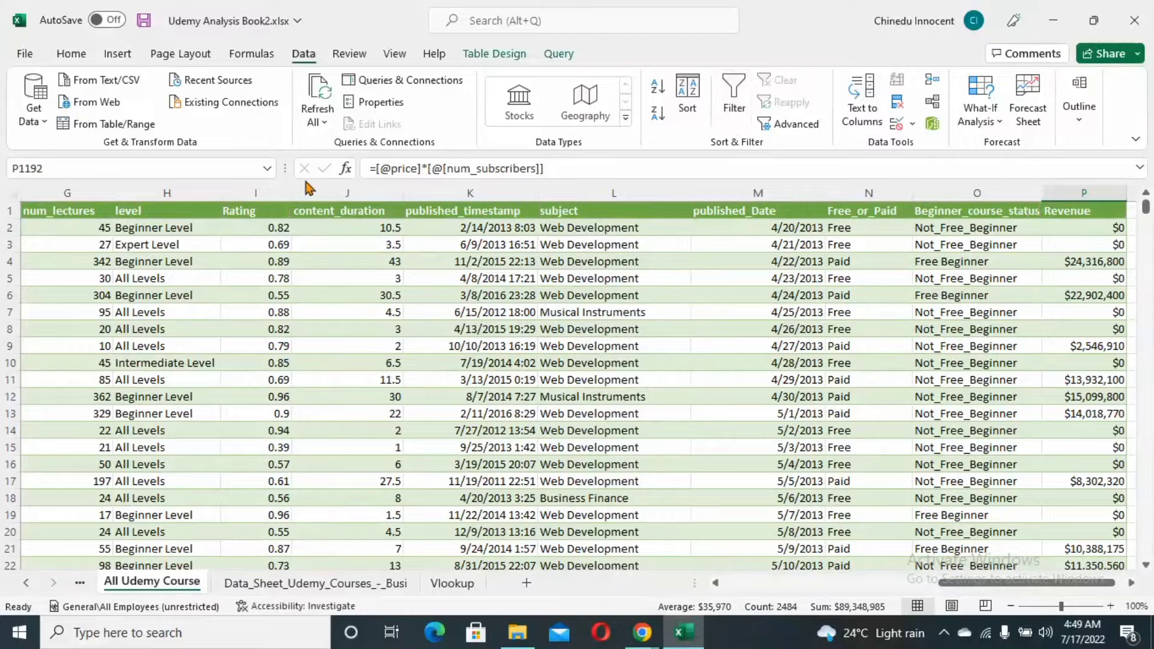
{"action": "left_click", "coordinate": [109, 54]}
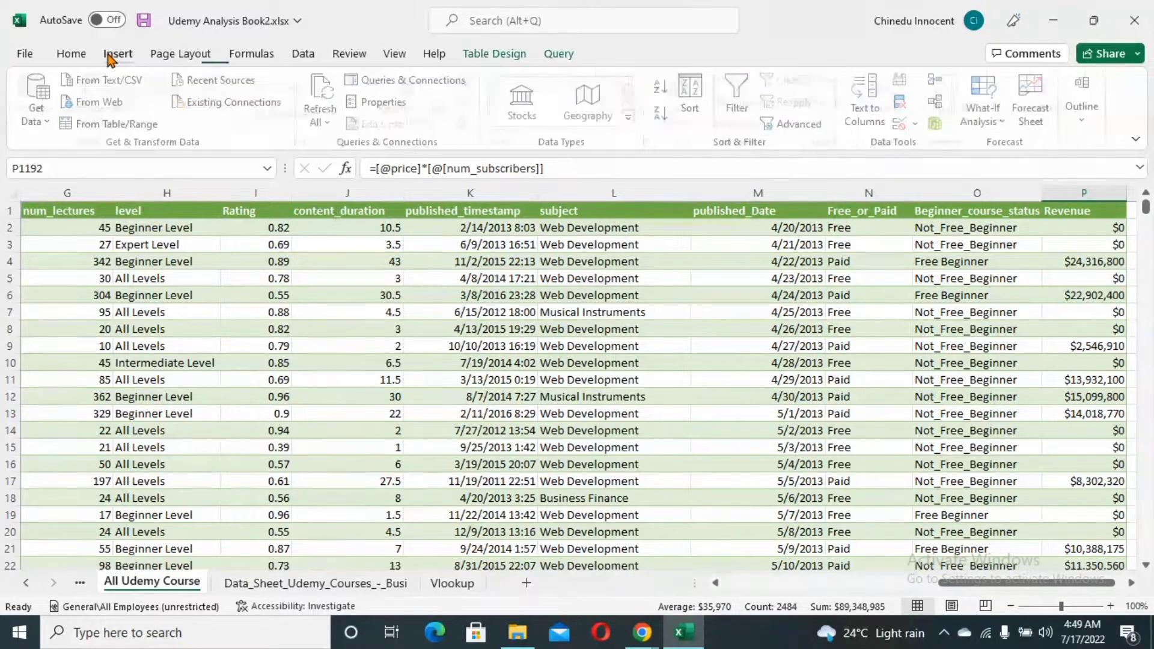
{"action": "left_click", "coordinate": [40, 124]}
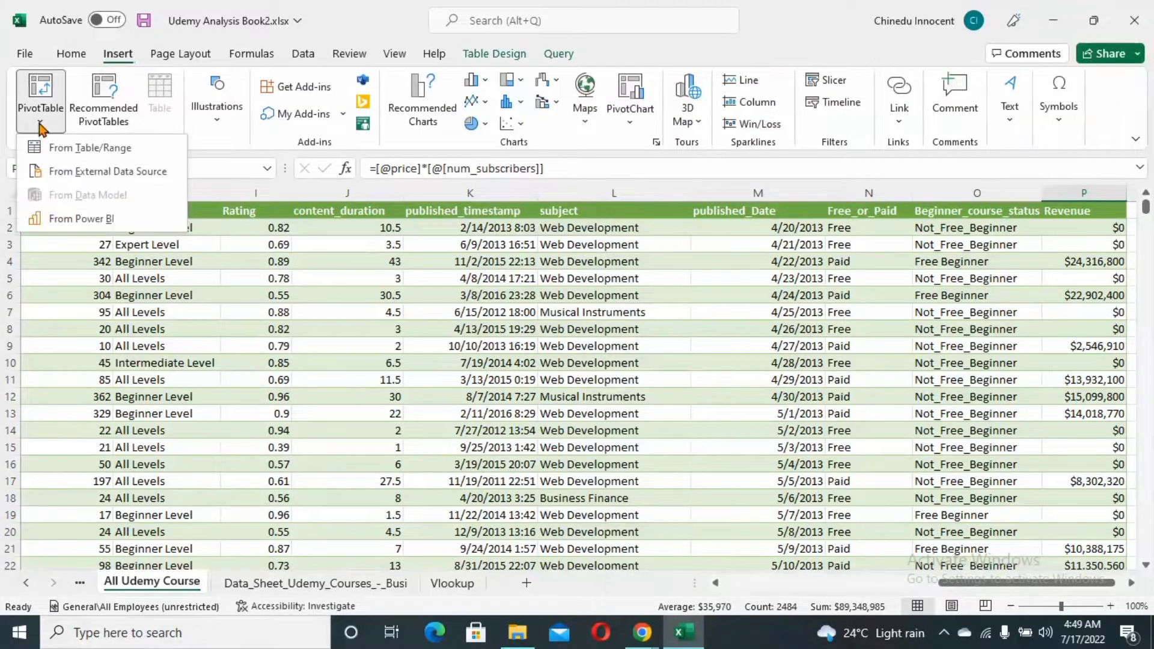
{"action": "left_click", "coordinate": [71, 147]}
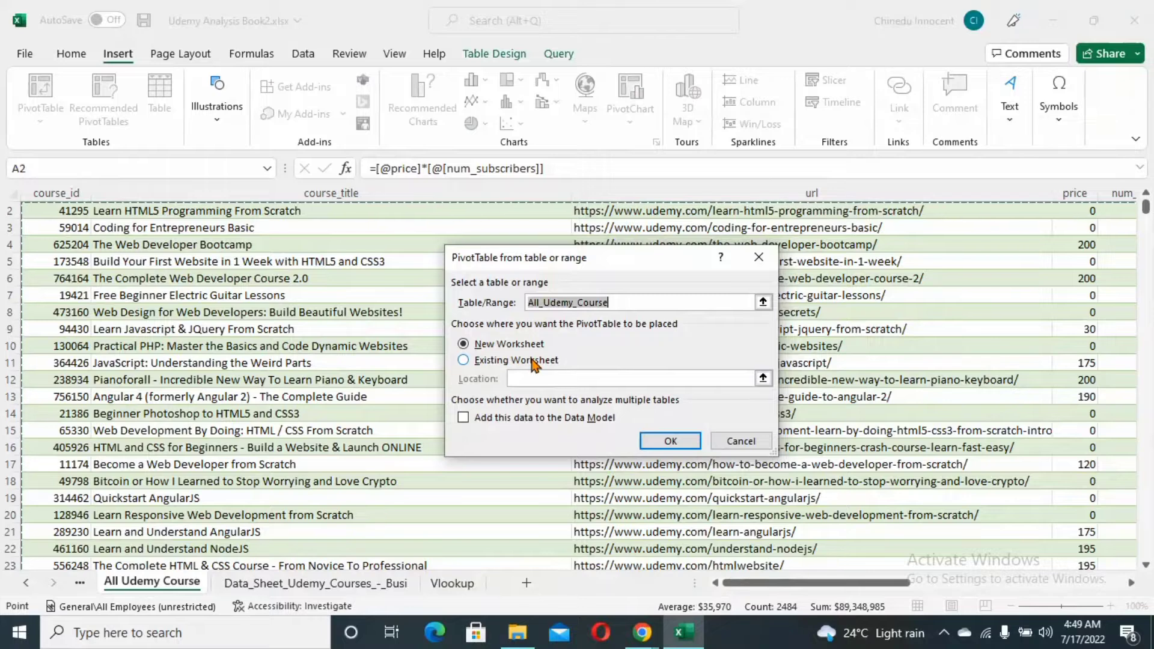
{"action": "left_click", "coordinate": [693, 442]}
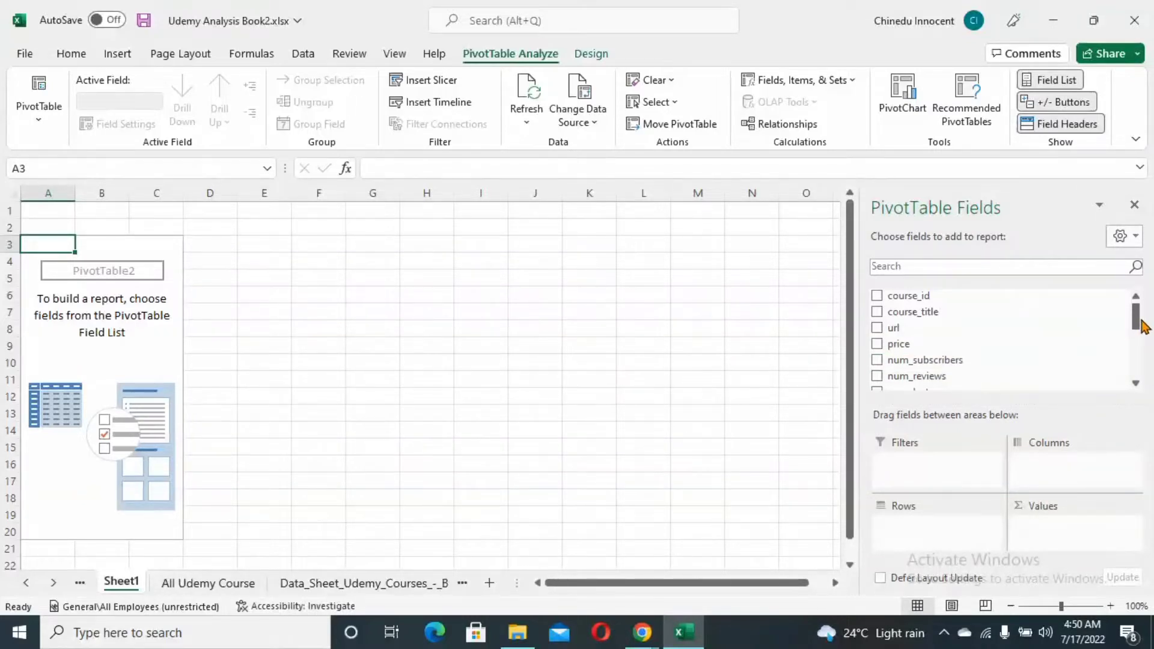
- Add subject as the PivotTable's row field and Revenue as its summed value field
{"action": "left_click_drag", "start_coordinate": [1136, 319], "coordinate": [1137, 353]}
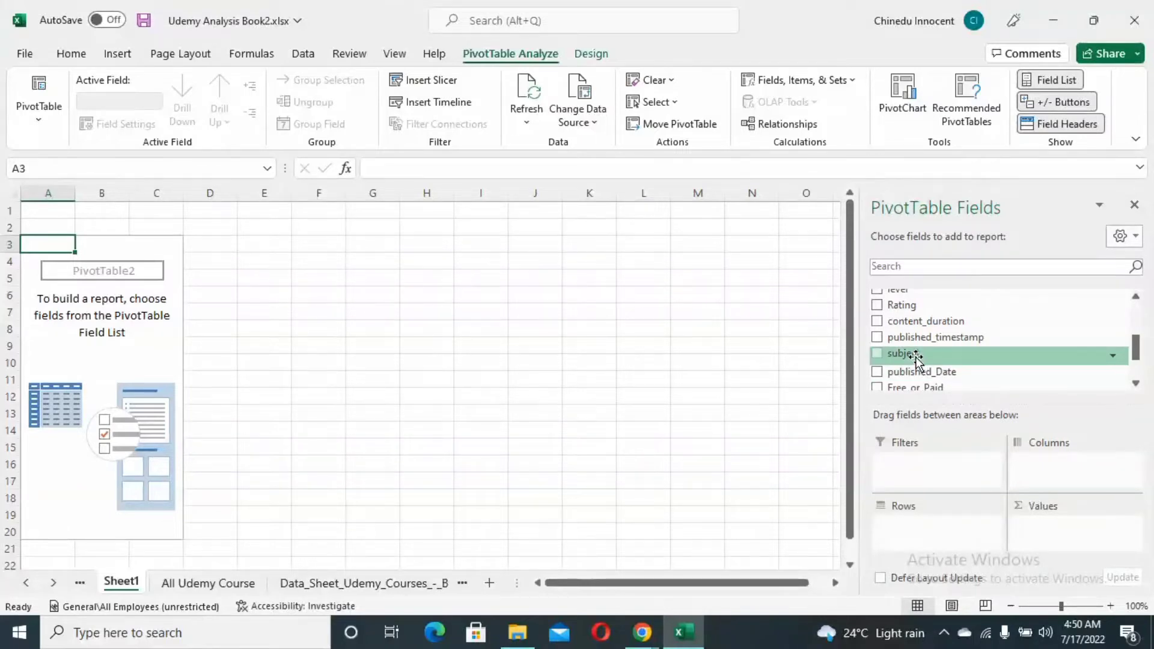
{"action": "left_click_drag", "start_coordinate": [916, 359], "coordinate": [934, 526]}
{"action": "left_click", "coordinate": [935, 524]}
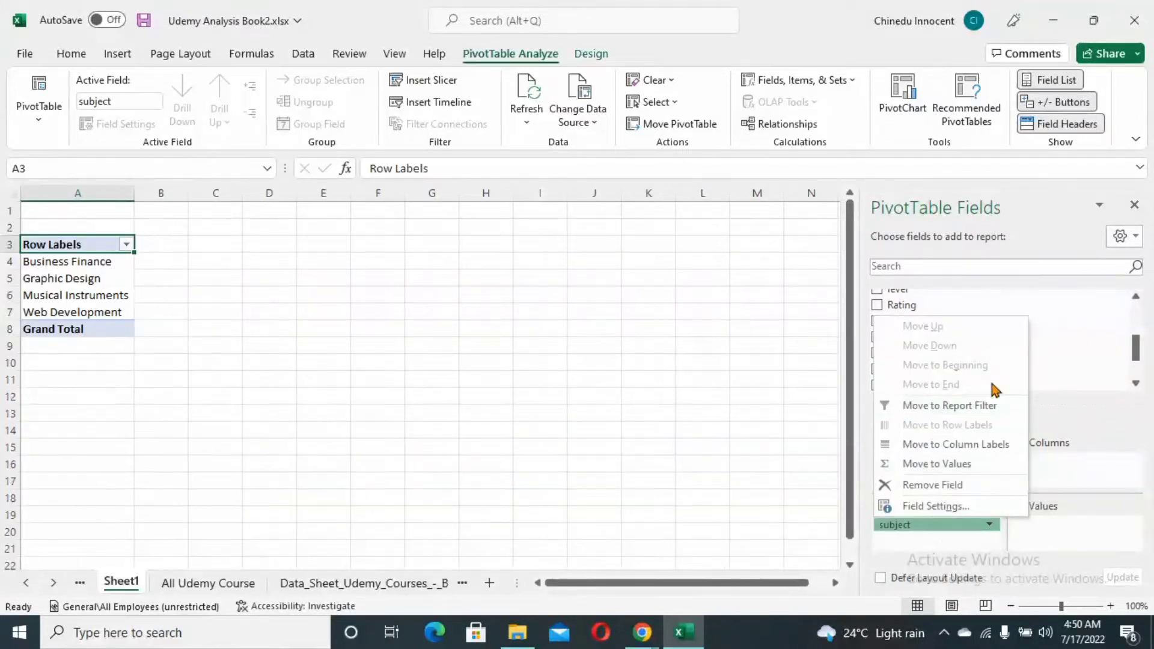
{"action": "left_click", "coordinate": [1112, 360]}
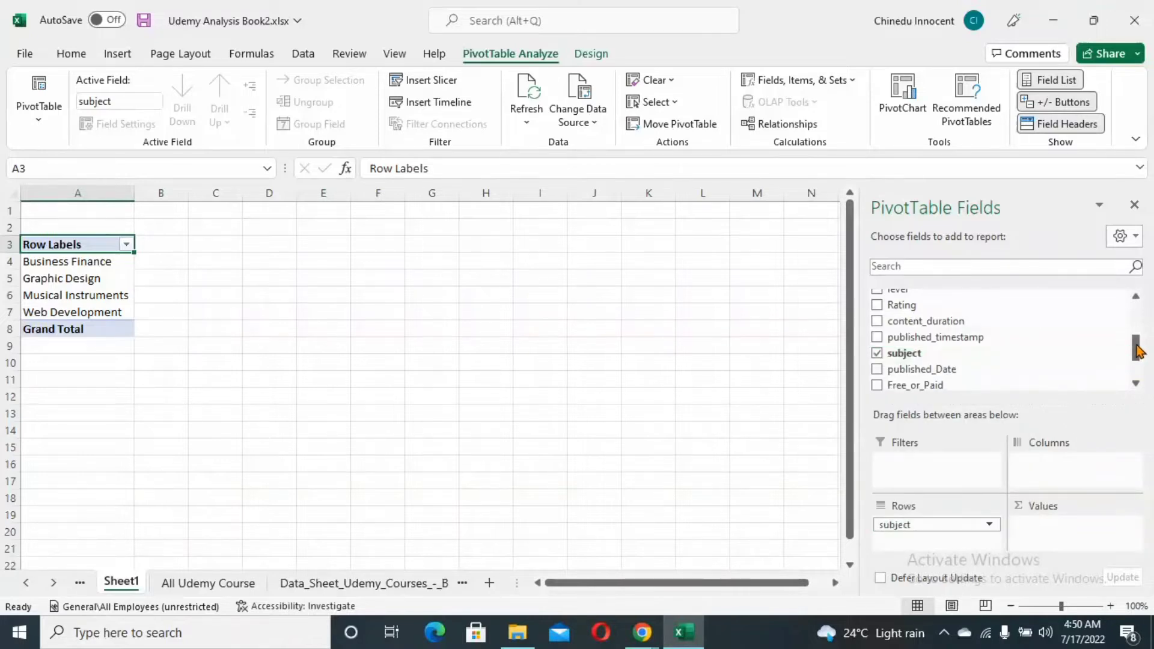
{"action": "left_click_drag", "start_coordinate": [1137, 351], "coordinate": [1138, 360]}
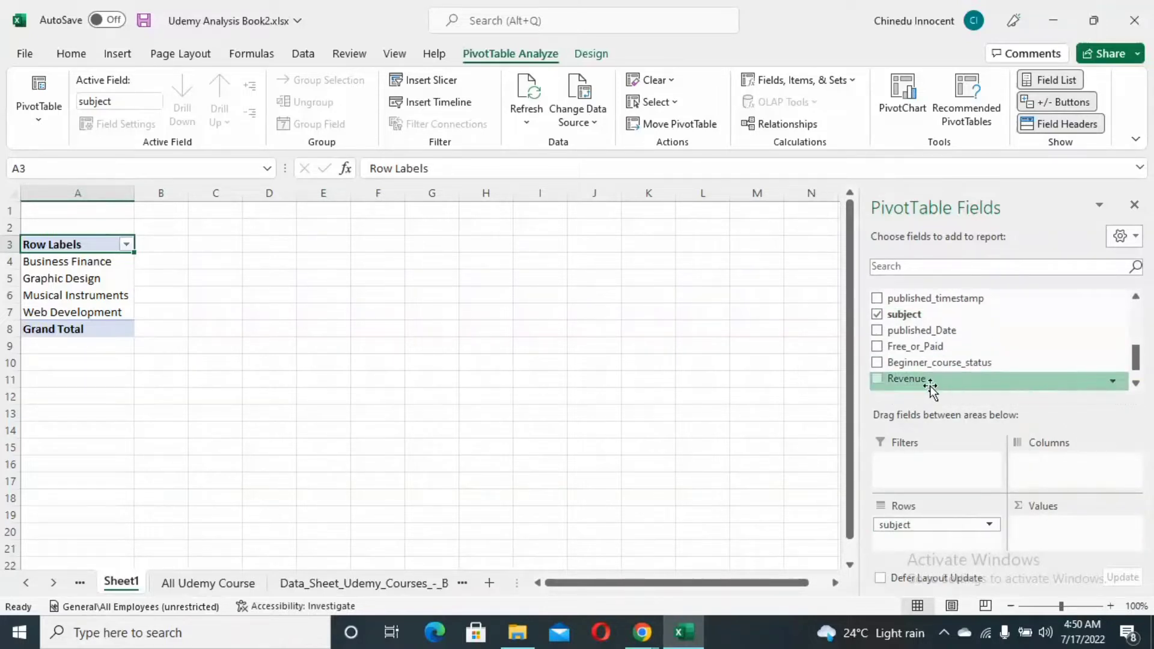
{"action": "left_click_drag", "start_coordinate": [930, 382], "coordinate": [1077, 533]}
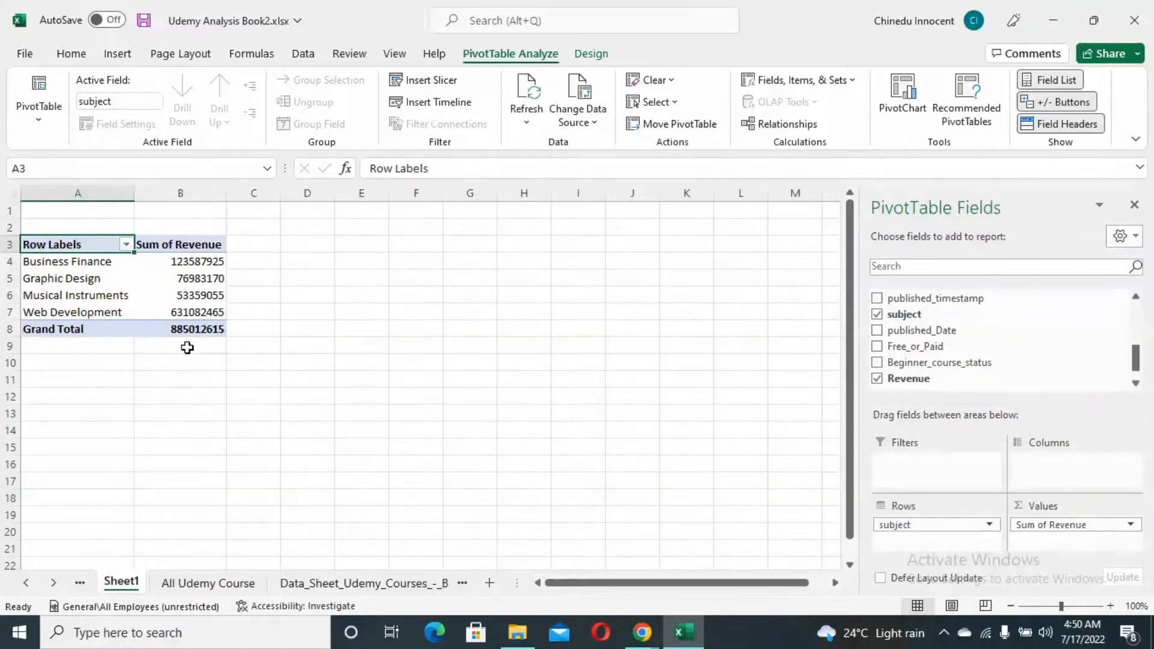
- Copy the whole revenue-by-subject PivotTable, including its headers and grand total, and paste it at cell A12
{"action": "left_click_drag", "start_coordinate": [48, 246], "coordinate": [205, 329]}
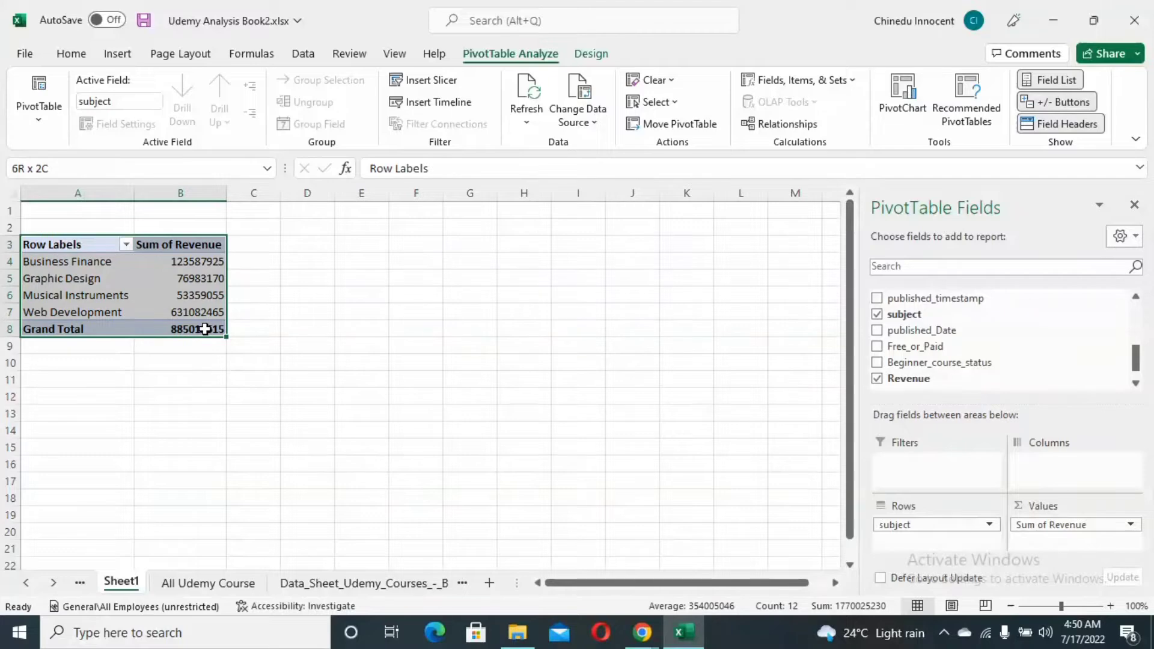
{"action": "key", "text": "ctrl+c"}
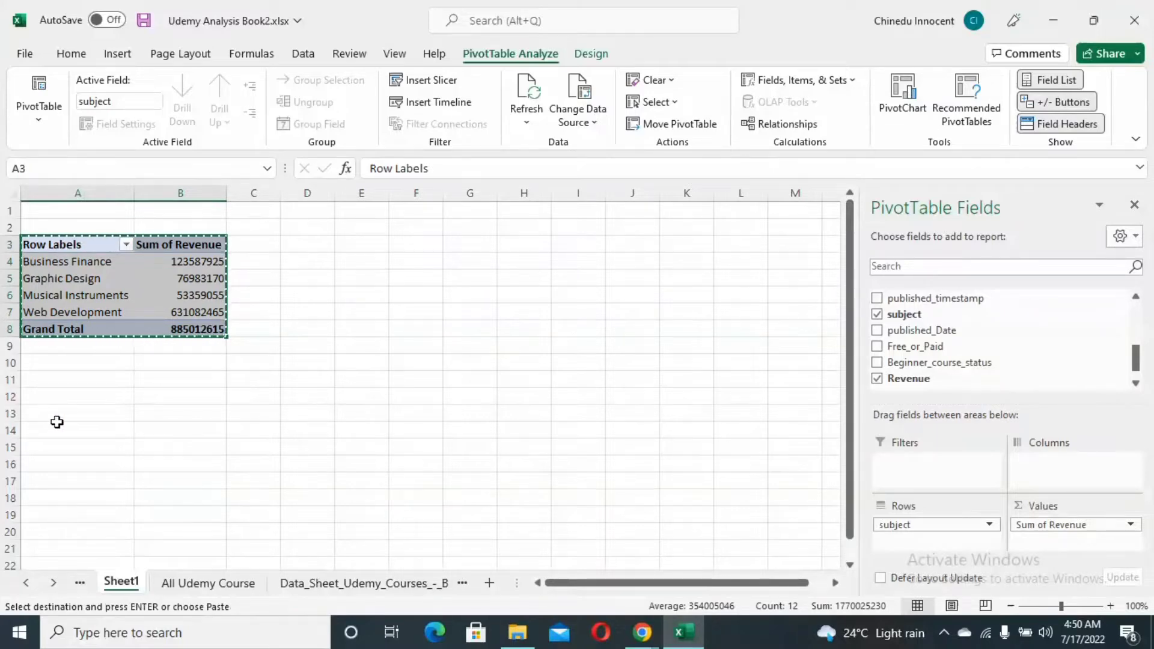
{"action": "left_click", "coordinate": [49, 403]}
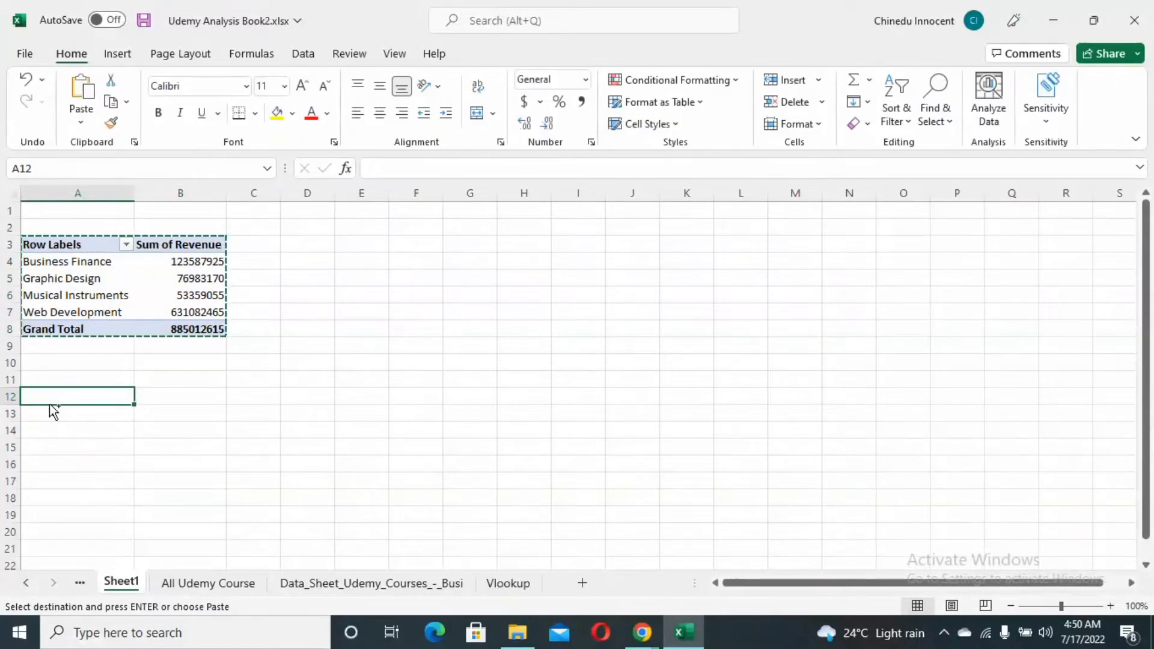
{"action": "key", "text": "ctrl+v"}
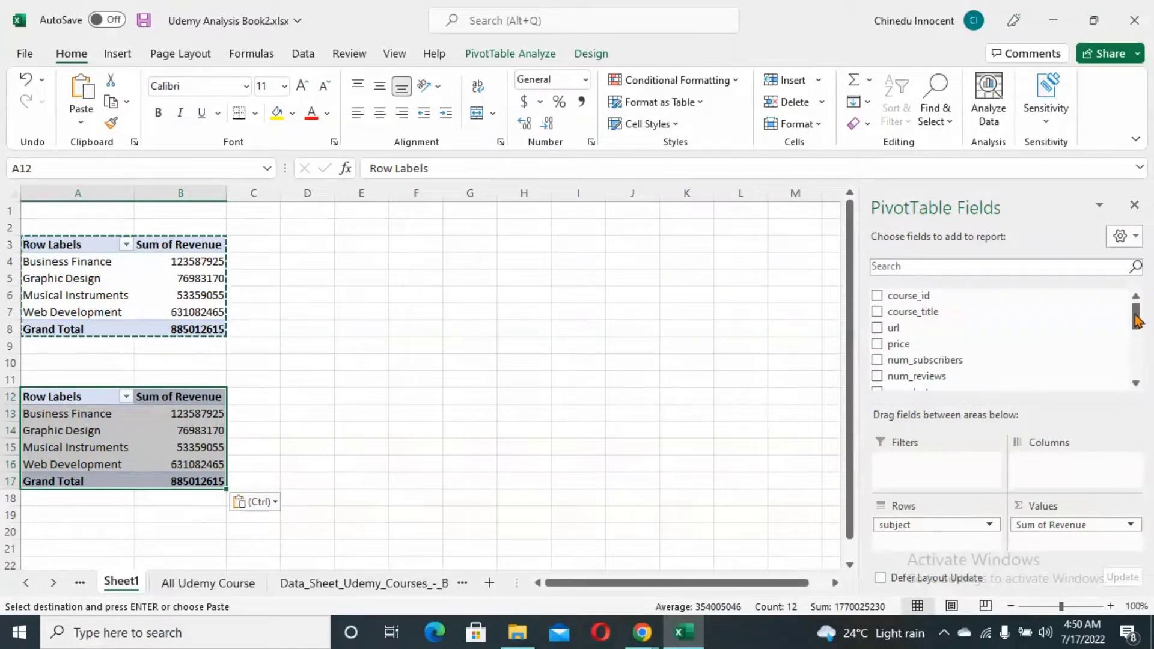
- Replace Sum of Revenue with the sum of num_subscribers in the values of the PivotTable at A12
{"action": "mouse_move", "coordinate": [1136, 321]}
{"action": "left_mouse_down"}
{"action": "mouse_move", "coordinate": [1137, 336]}
{"action": "mouse_move", "coordinate": [1136, 321]}
{"action": "left_mouse_up"}
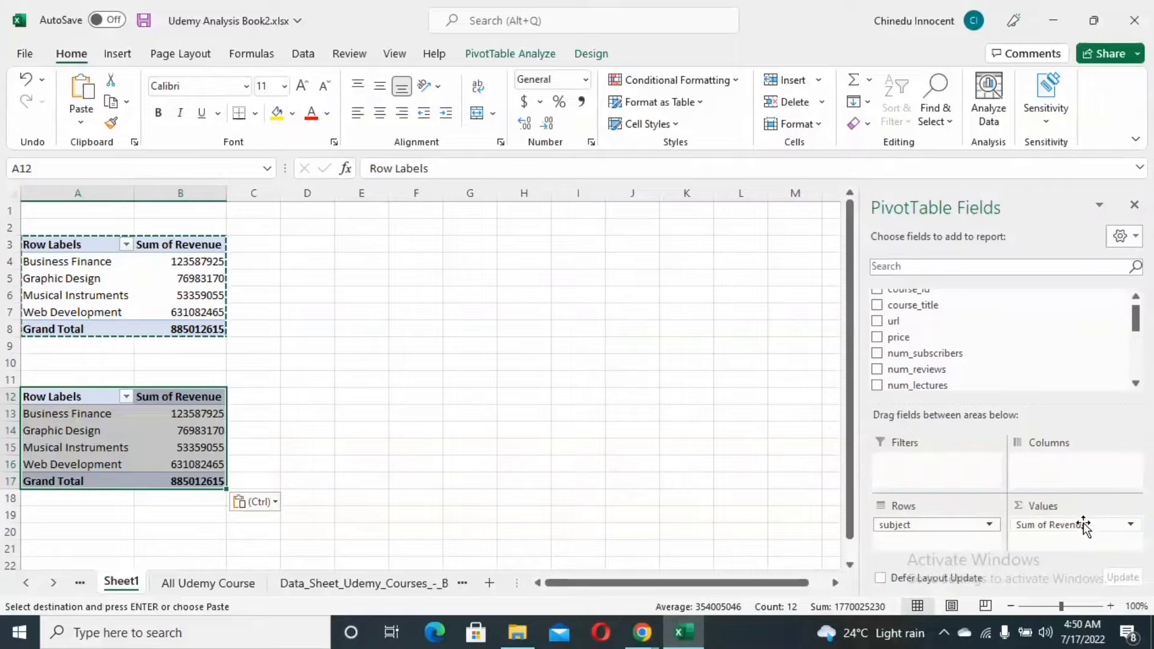
{"action": "left_click_drag", "start_coordinate": [1083, 526], "coordinate": [1030, 333]}
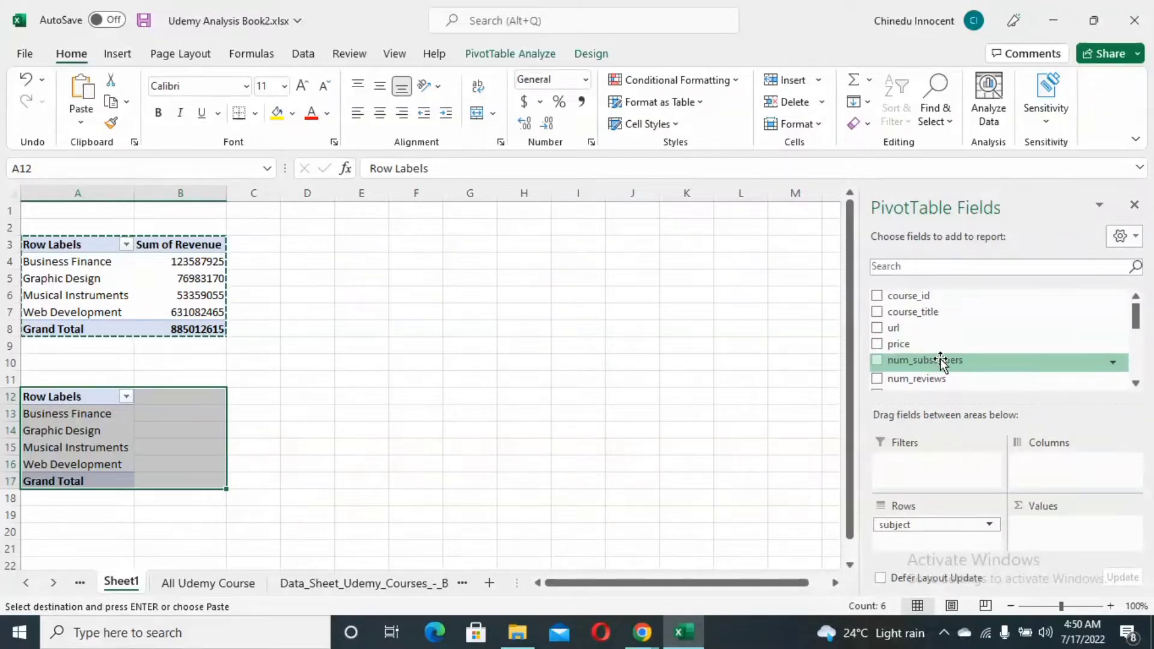
{"action": "left_click_drag", "start_coordinate": [941, 363], "coordinate": [1054, 527]}
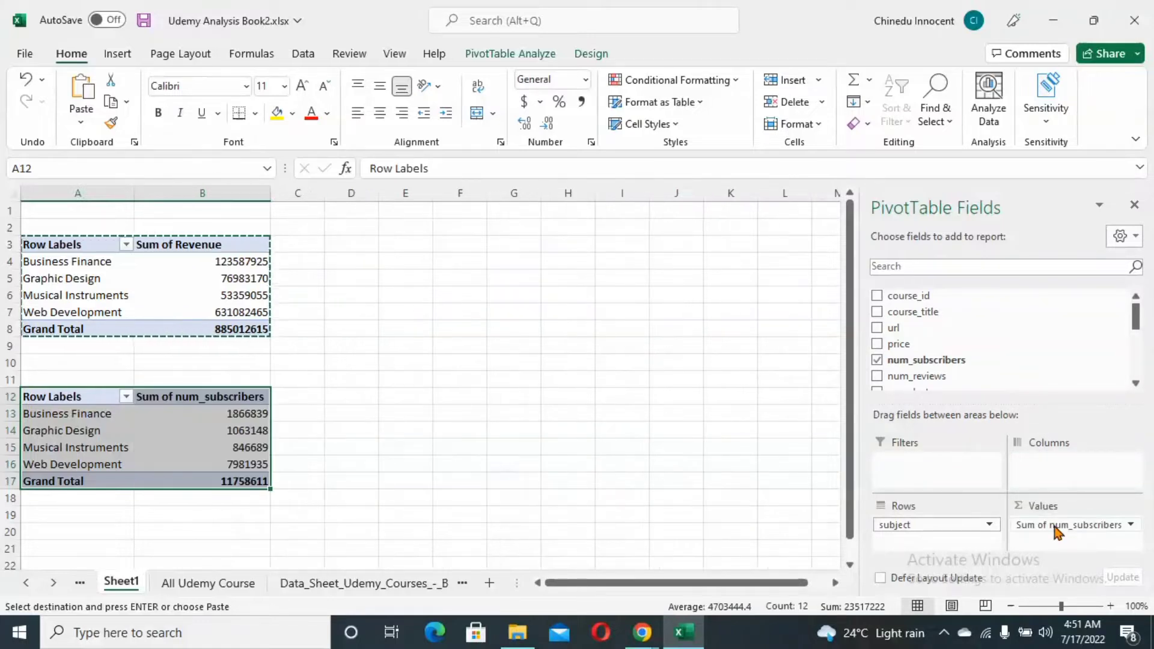
- Paste another copy of the revenue-by-subject PivotTable at cell A20, below the subscribers PivotTable
{"action": "left_click", "coordinate": [443, 453]}
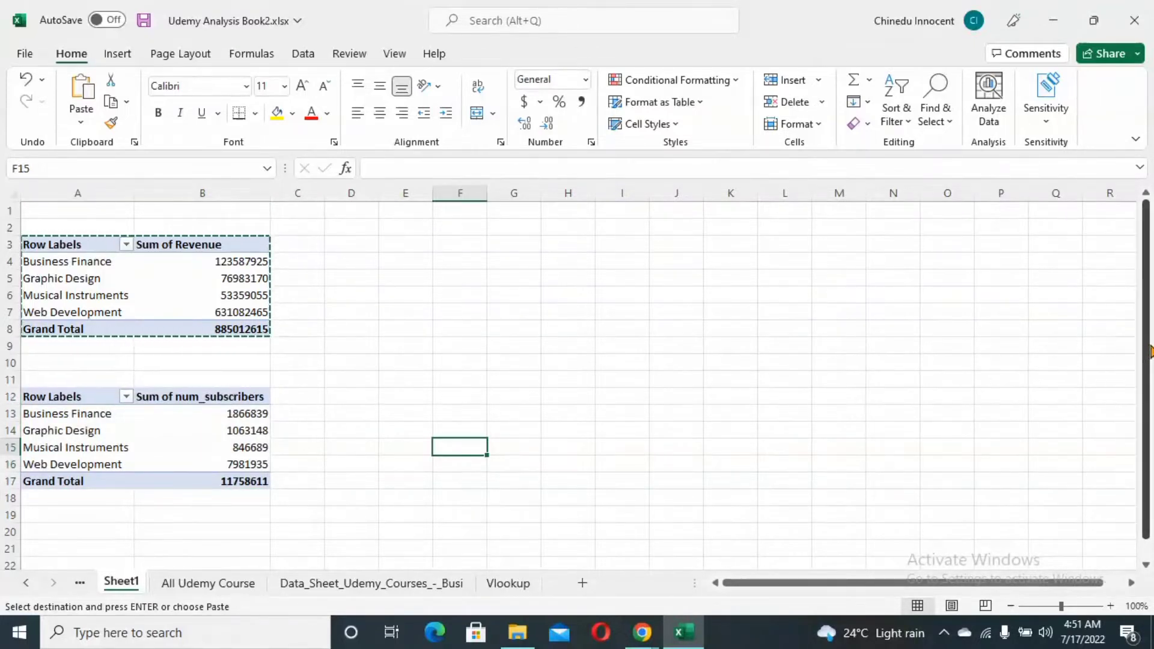
{"action": "left_click_drag", "start_coordinate": [1148, 353], "coordinate": [1147, 396]}
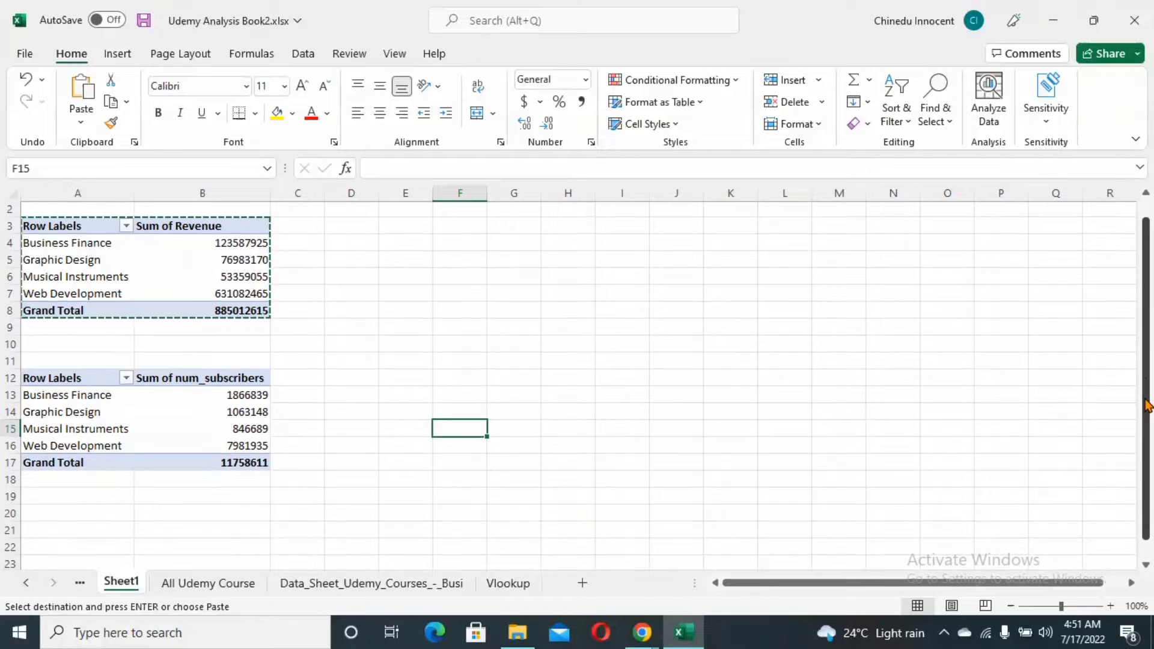
{"action": "left_click", "coordinate": [34, 512]}
{"action": "key", "text": "ctrl+v"}
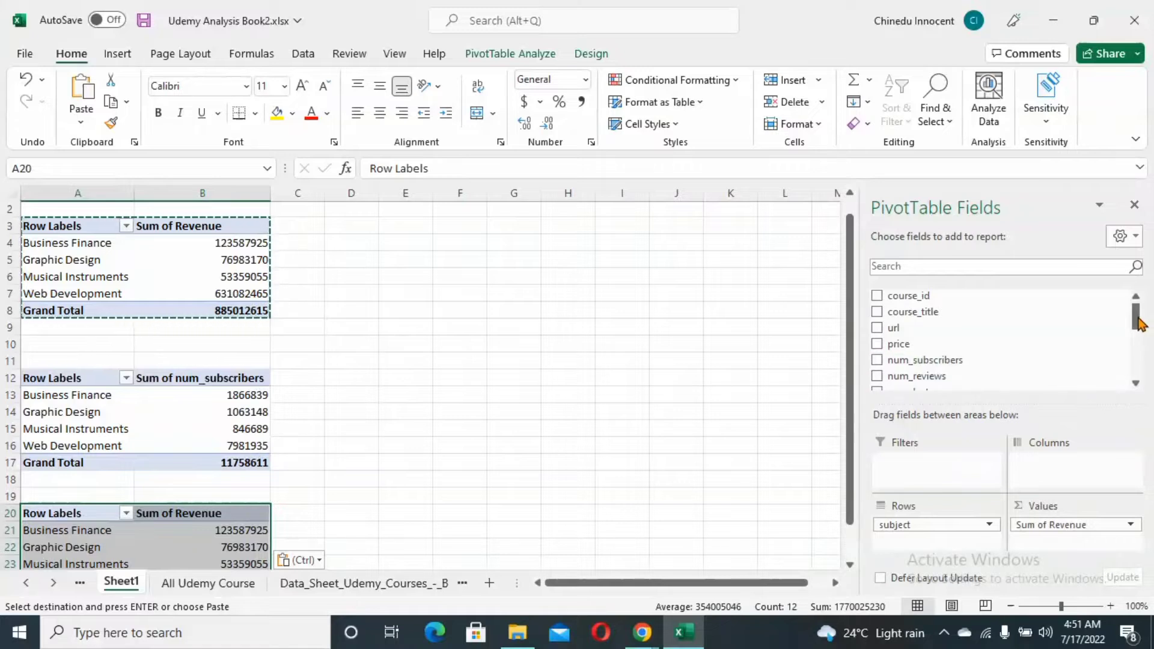
- Summarize the Revenue values by Average in the PivotTable at A20
{"action": "left_click_drag", "start_coordinate": [1138, 323], "coordinate": [1136, 370]}
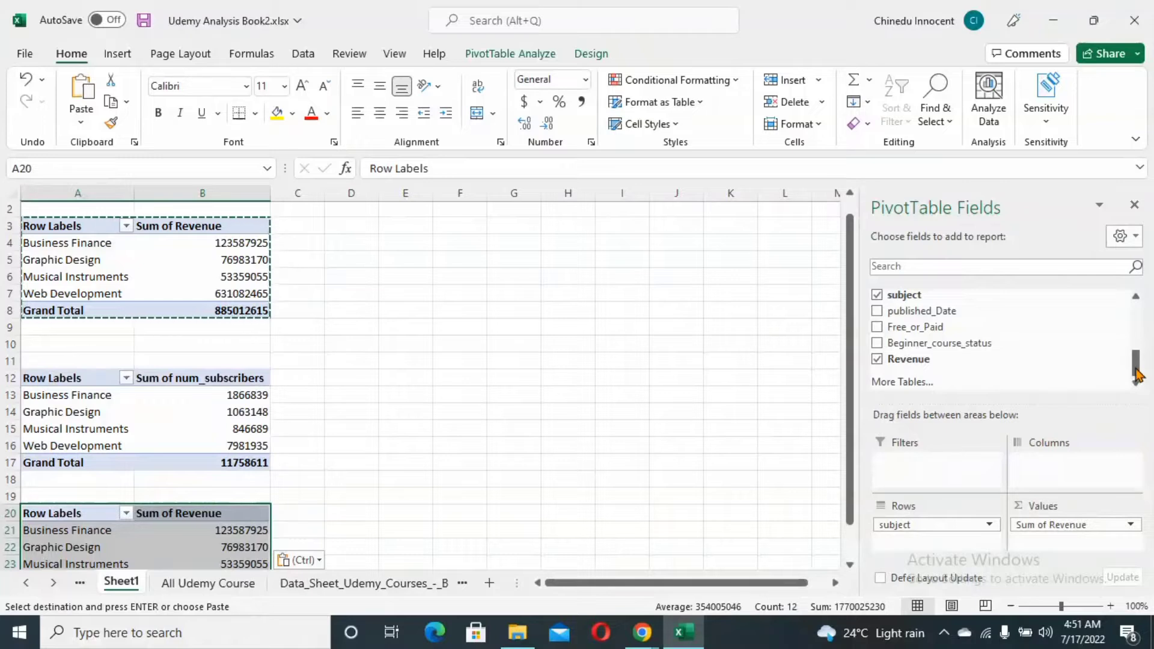
{"action": "left_click", "coordinate": [1132, 526]}
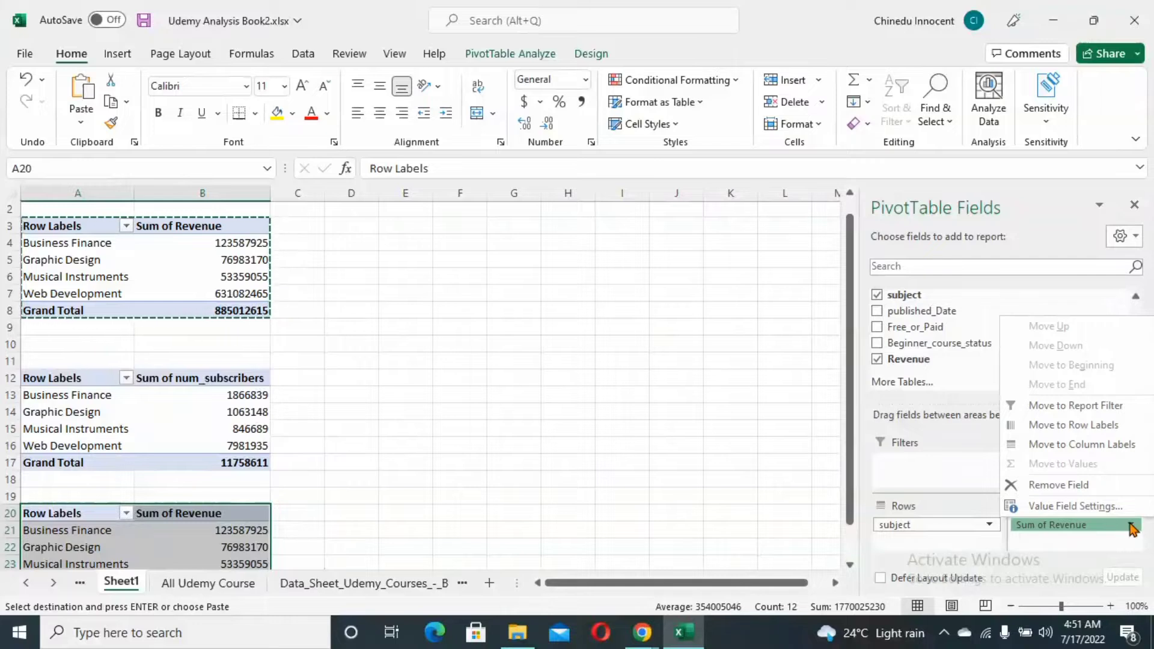
{"action": "left_click", "coordinate": [1073, 506]}
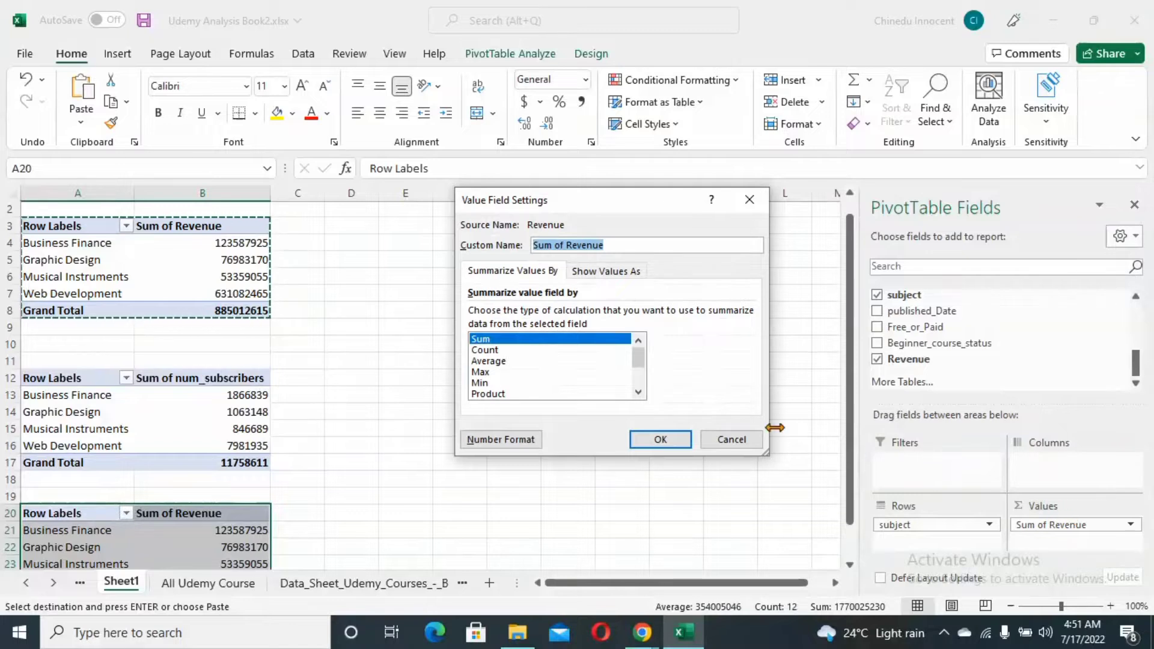
{"action": "left_click", "coordinate": [488, 360]}
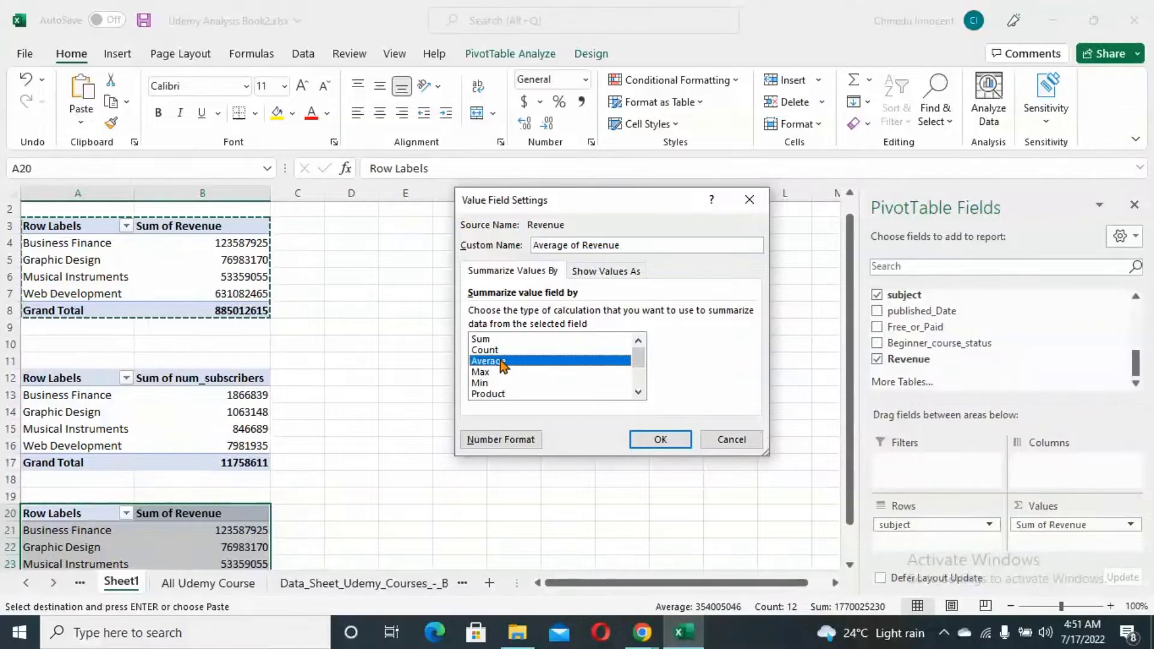
{"action": "left_click", "coordinate": [661, 439]}
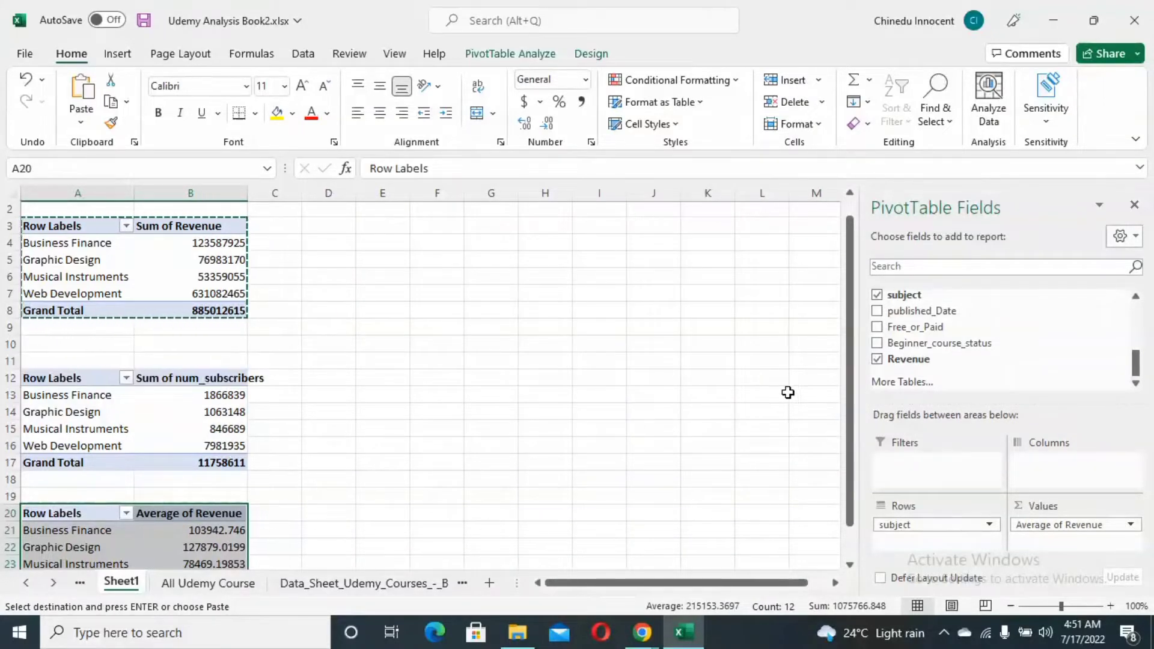
- Insert a Clustered Column PivotChart from the revenue-by-subject PivotTable at A3
{"action": "left_click_drag", "start_coordinate": [847, 407], "coordinate": [853, 382]}
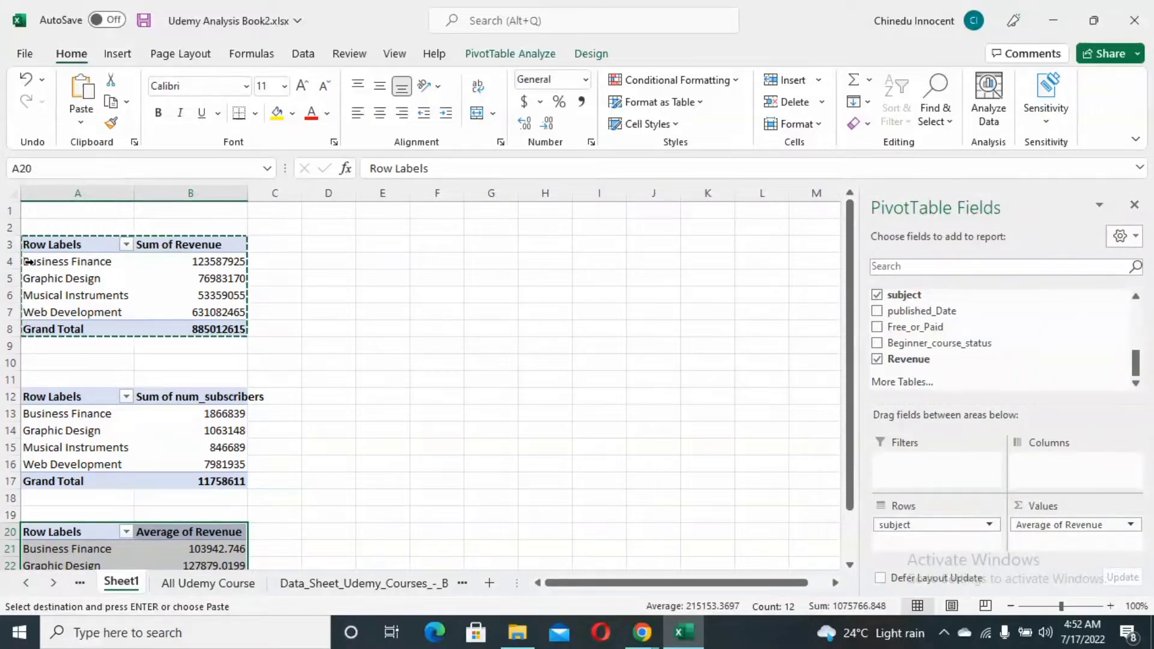
{"action": "left_click", "coordinate": [350, 319]}
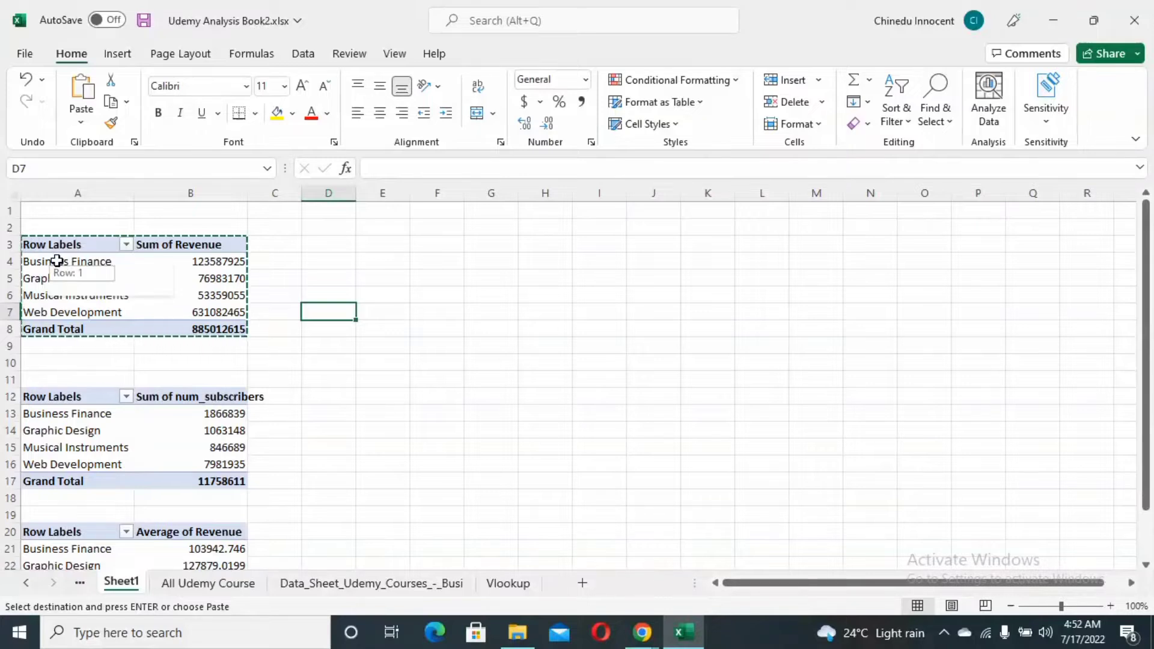
{"action": "left_click_drag", "start_coordinate": [39, 259], "coordinate": [254, 311]}
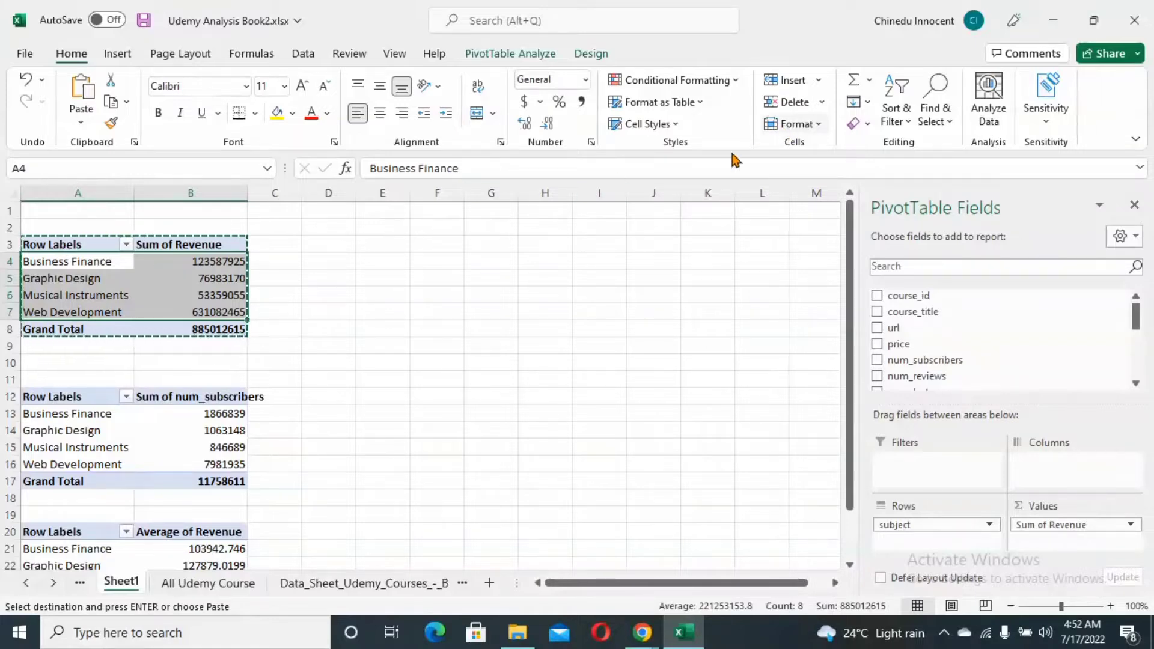
{"action": "left_click", "coordinate": [513, 58]}
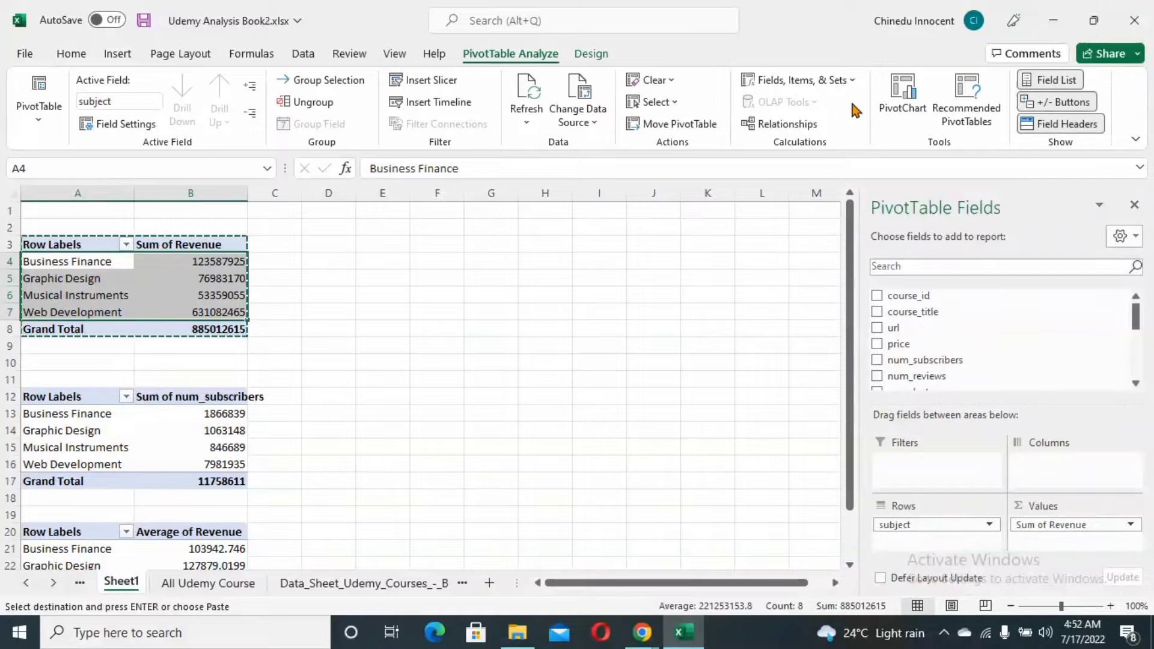
{"action": "left_click", "coordinate": [906, 99]}
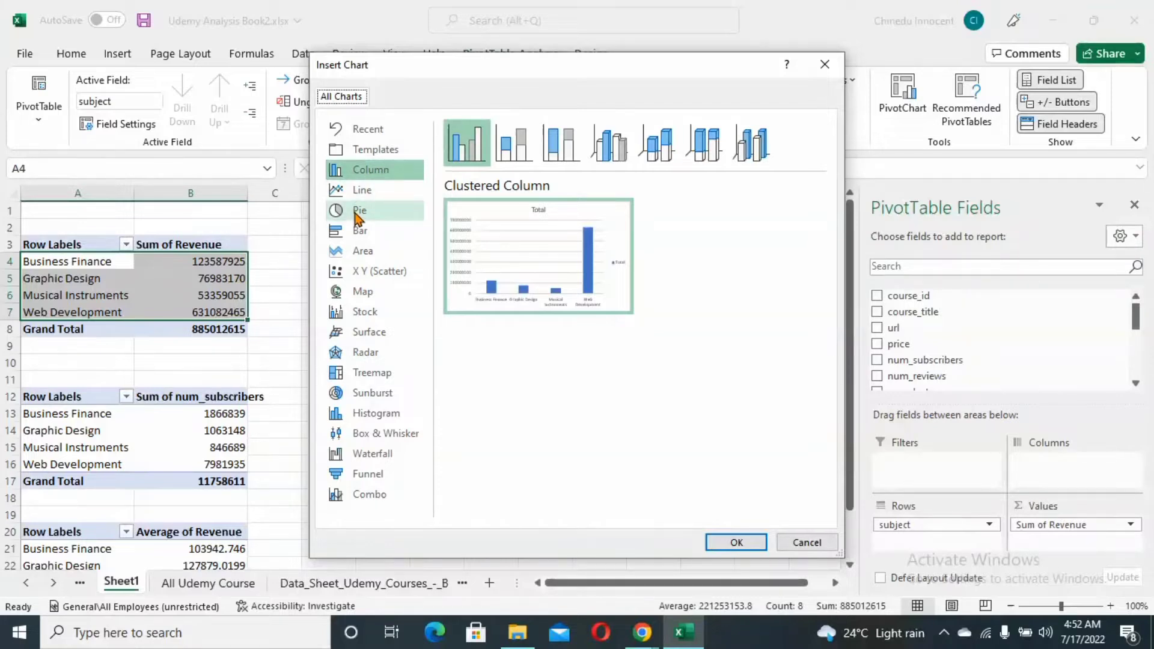
{"action": "mouse_move", "coordinate": [589, 243]}
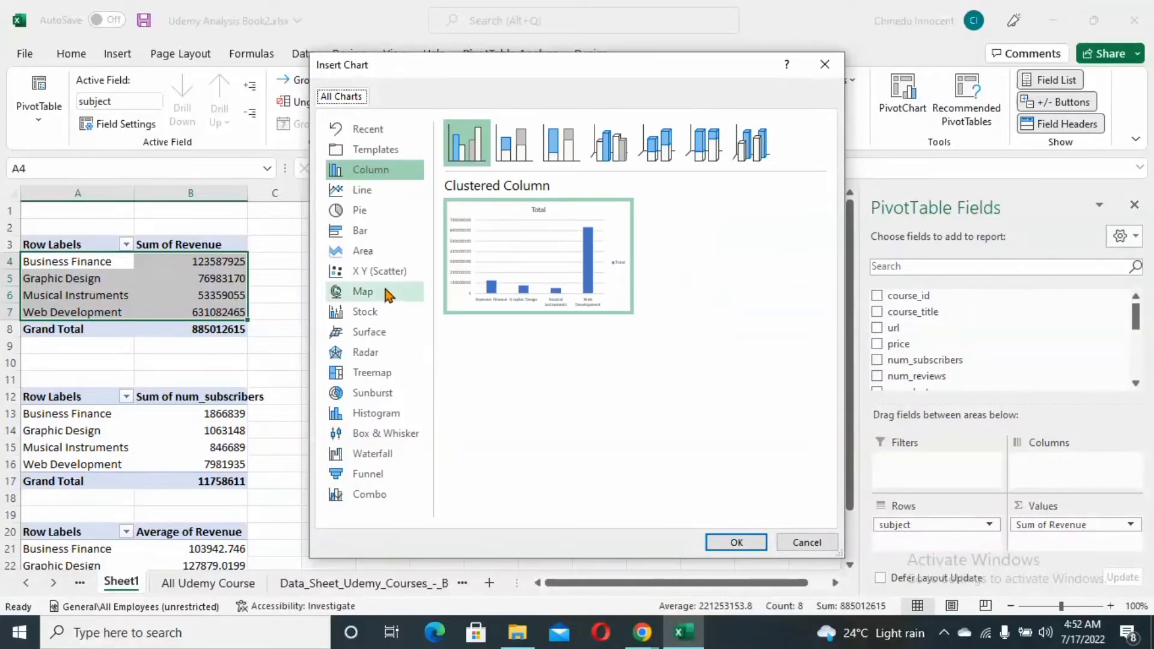
{"action": "mouse_move", "coordinate": [544, 290]}
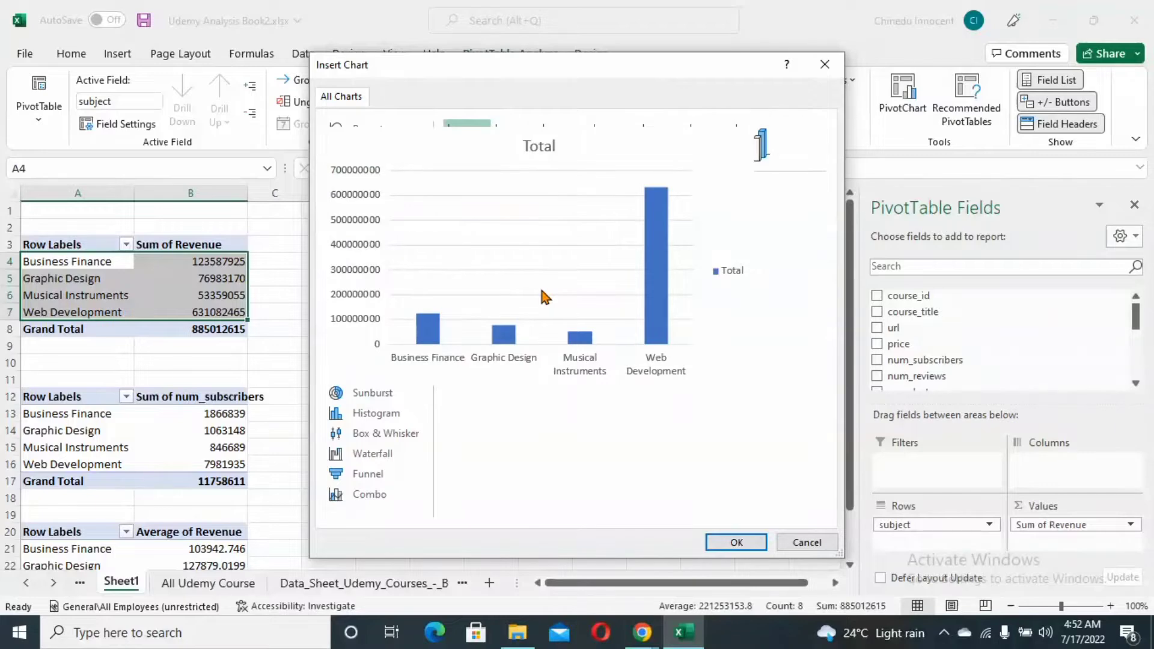
{"action": "left_click", "coordinate": [737, 543]}
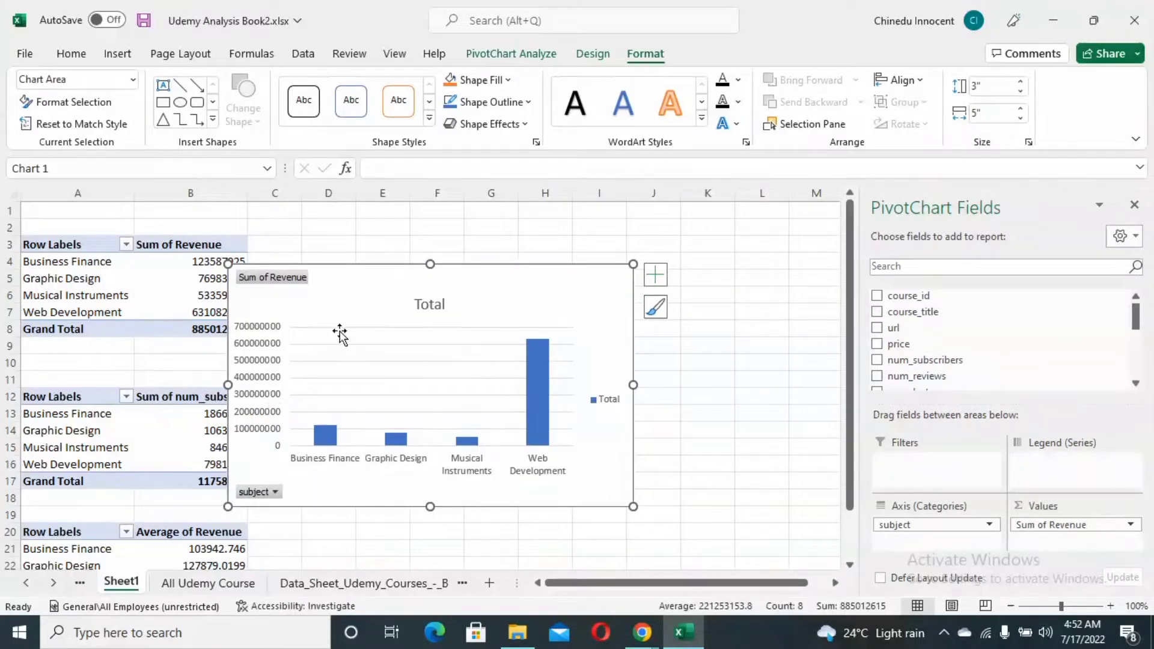
- Move the revenue column chart beside the PivotTables, starting at column D, and shorten it to about 2.53 inches high
{"action": "left_click_drag", "start_coordinate": [356, 297], "coordinate": [429, 249]}
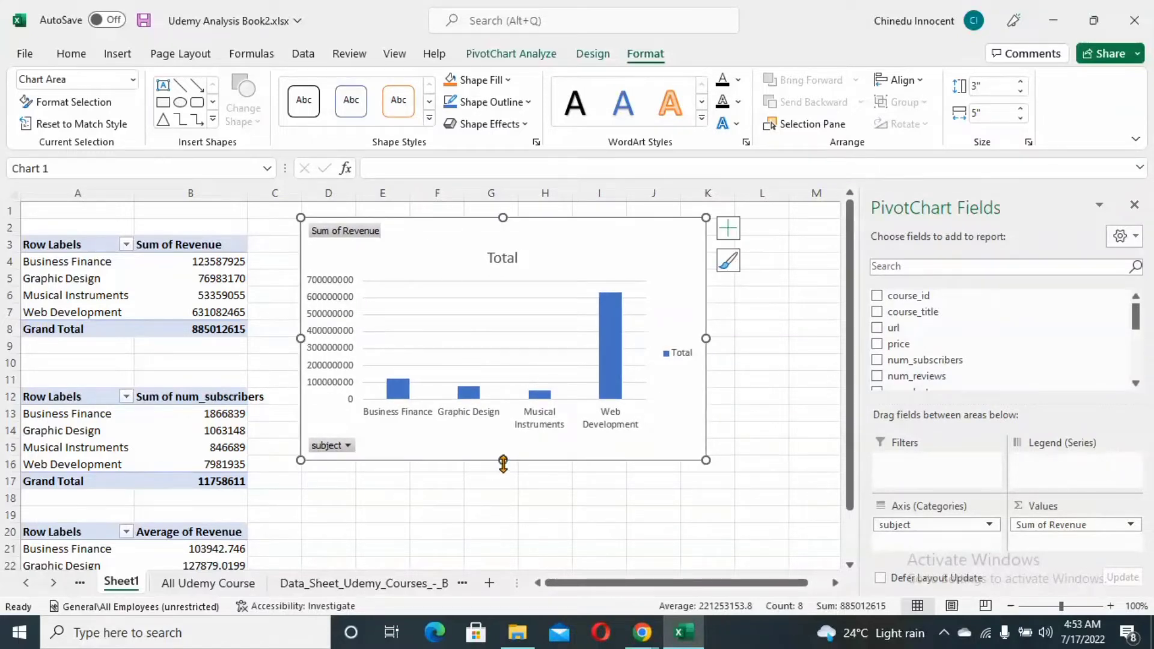
{"action": "left_click_drag", "start_coordinate": [503, 463], "coordinate": [510, 423]}
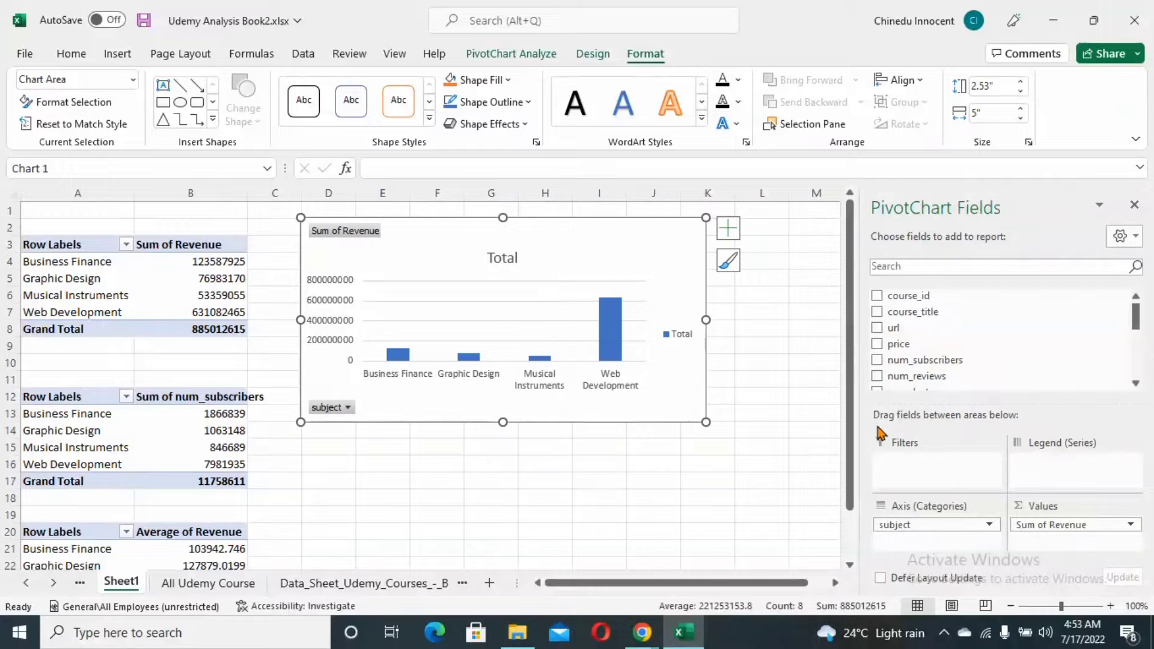
- Insert a Pie PivotChart from the subscribers-by-subject PivotTable at A12
{"action": "left_click_drag", "start_coordinate": [851, 435], "coordinate": [858, 472]}
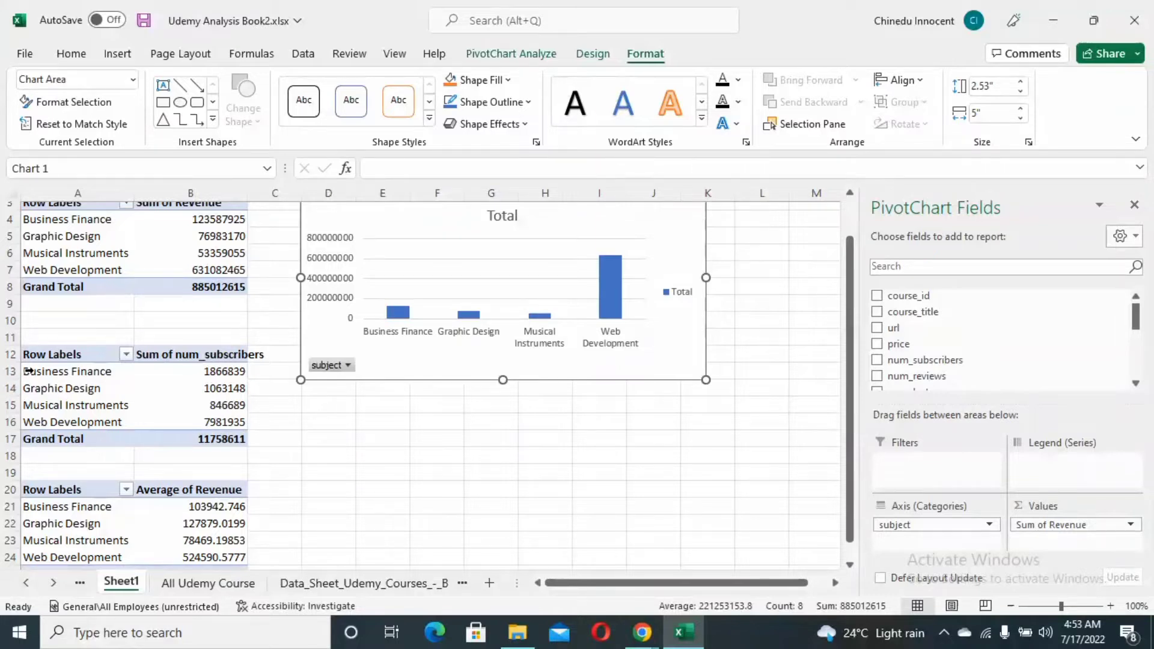
{"action": "left_click_drag", "start_coordinate": [27, 371], "coordinate": [184, 424]}
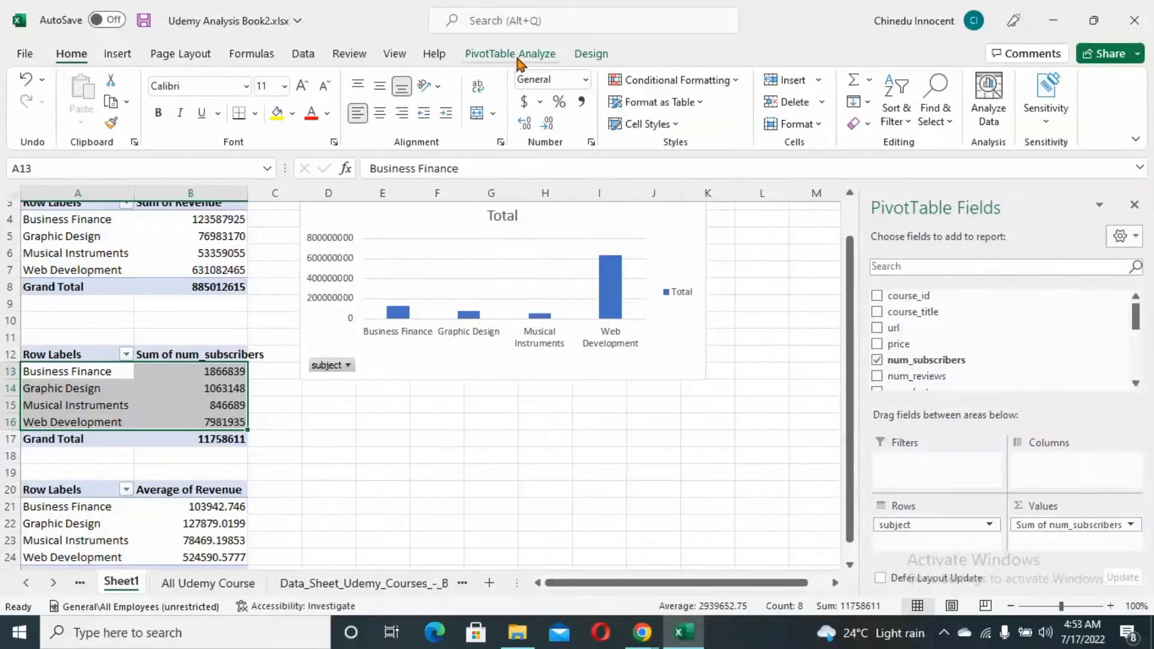
{"action": "left_click", "coordinate": [518, 57]}
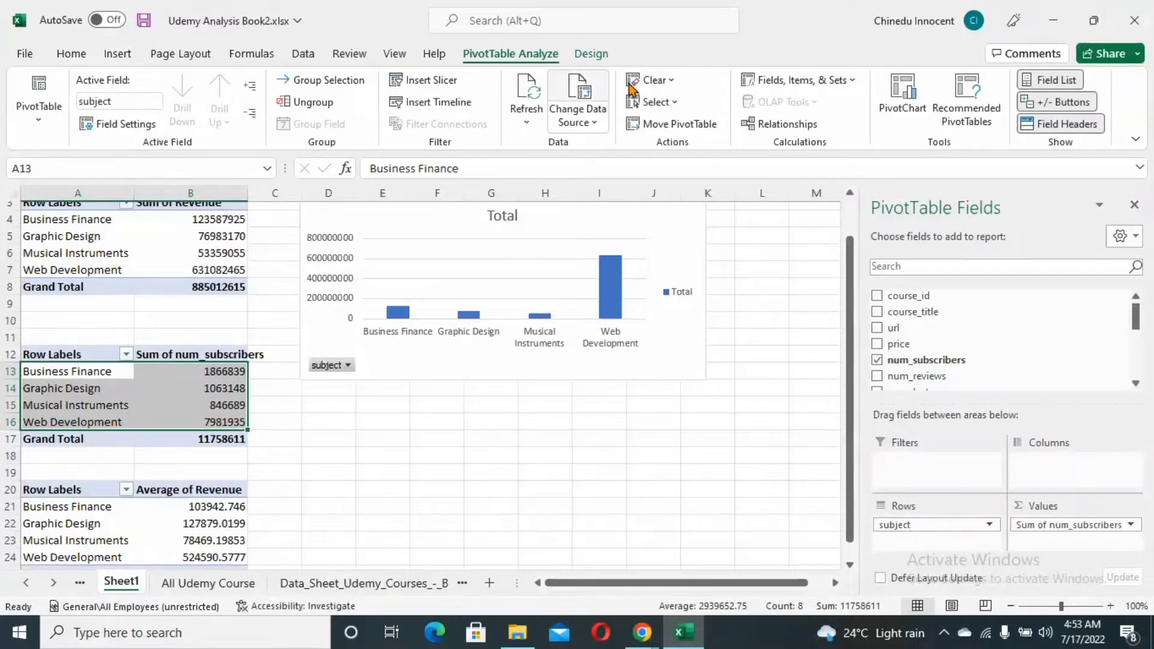
{"action": "left_click", "coordinate": [901, 96]}
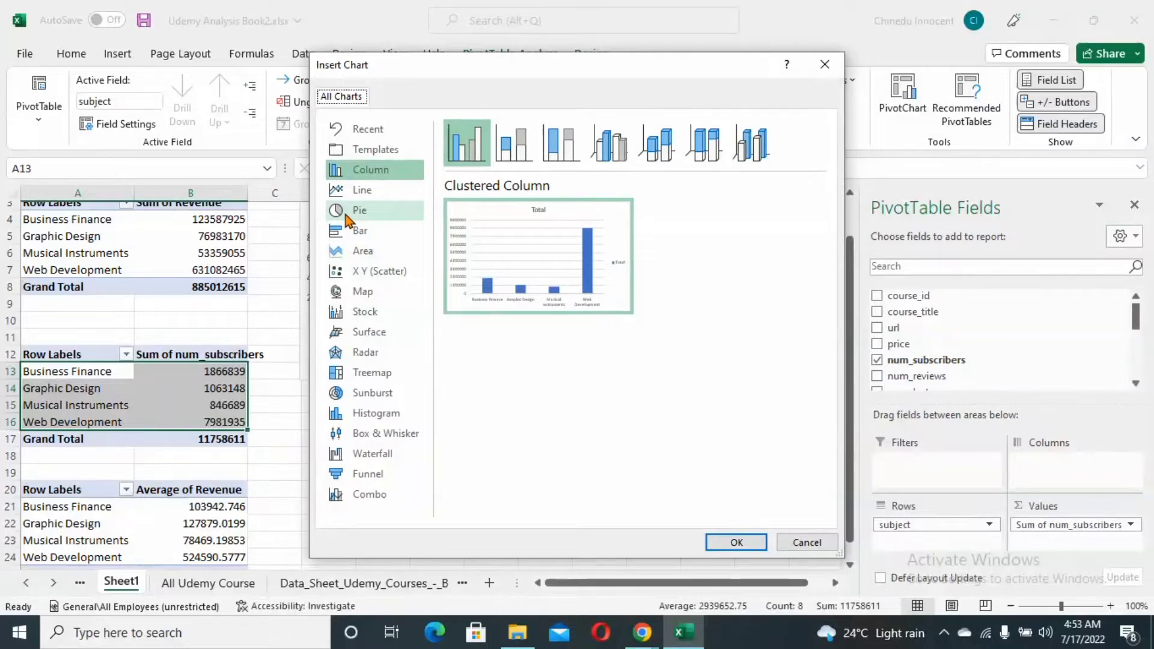
{"action": "left_click", "coordinate": [347, 218]}
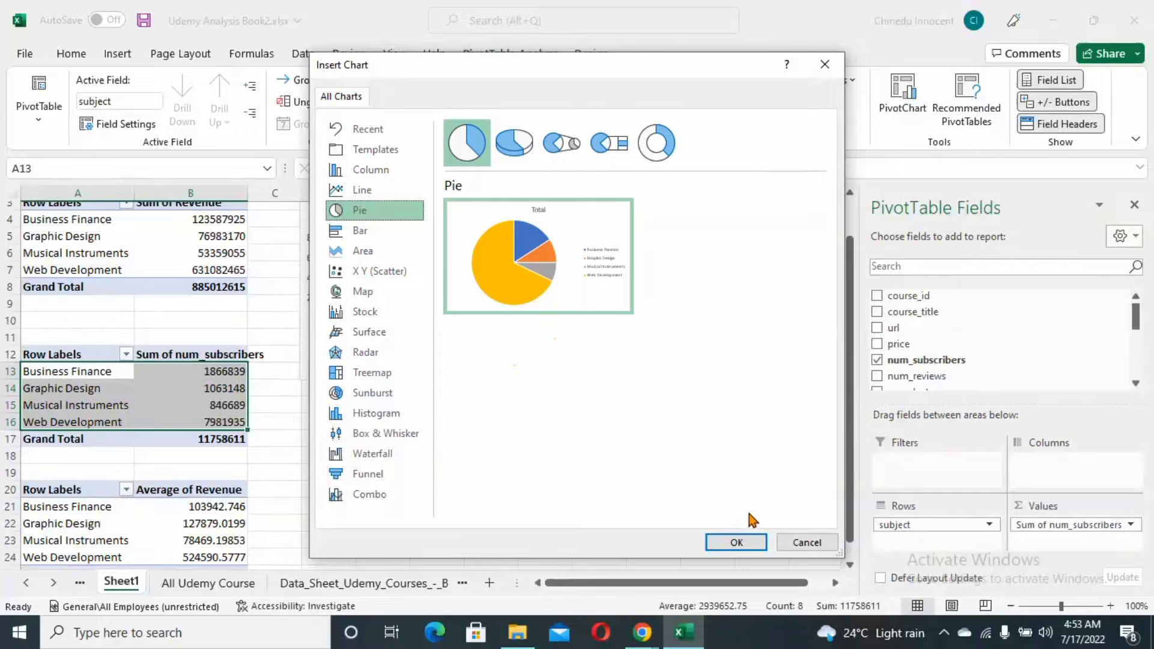
{"action": "left_click", "coordinate": [736, 543]}
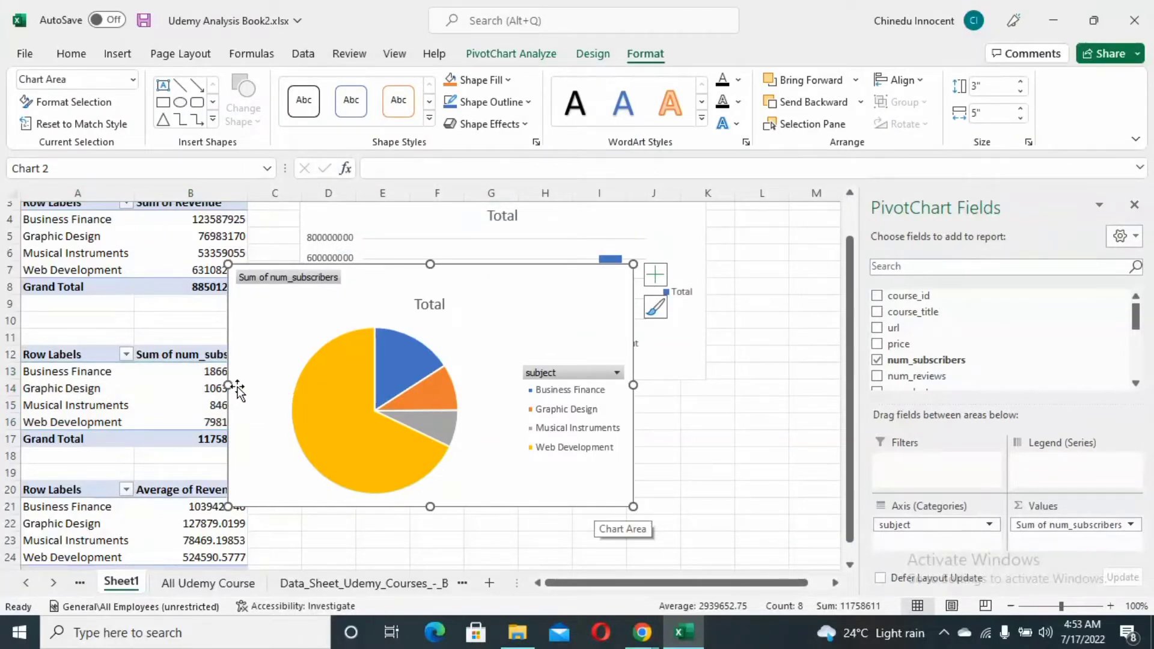
- Narrow the subscribers pie chart to about 4.68 inches and move it below the revenue column chart
{"action": "left_click_drag", "start_coordinate": [229, 387], "coordinate": [253, 386]}
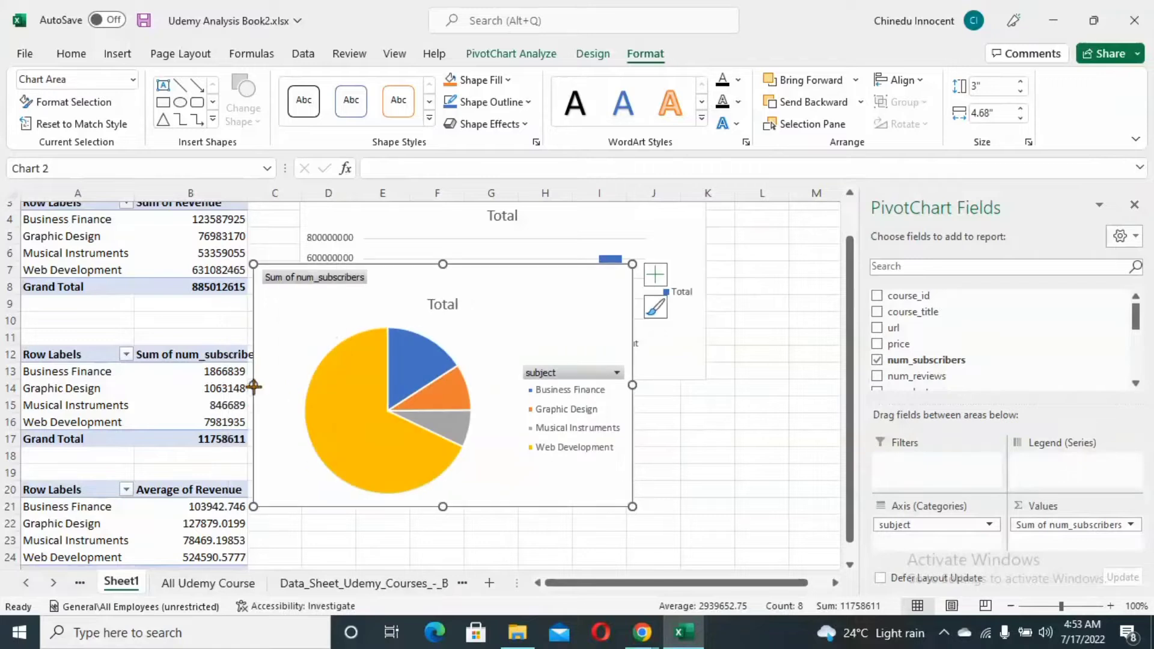
{"action": "double_click", "coordinate": [429, 323]}
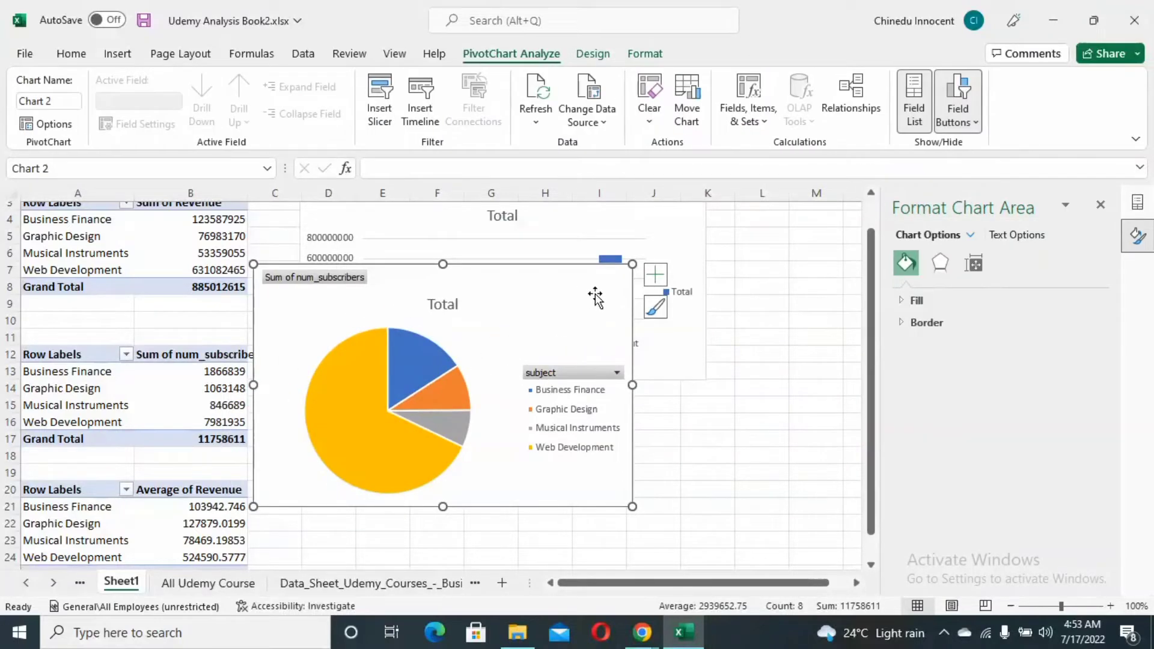
{"action": "left_click_drag", "start_coordinate": [593, 295], "coordinate": [636, 408]}
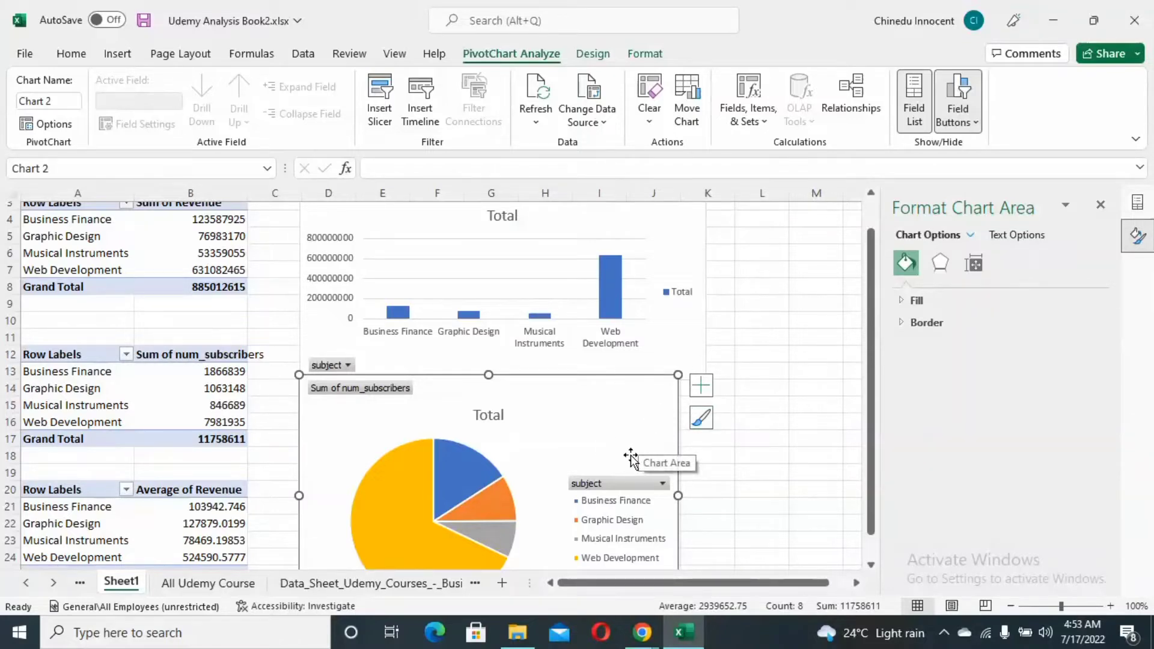
- Add data labels to the subscribers pie chart and position them at Inside End
{"action": "left_click", "coordinate": [701, 386]}
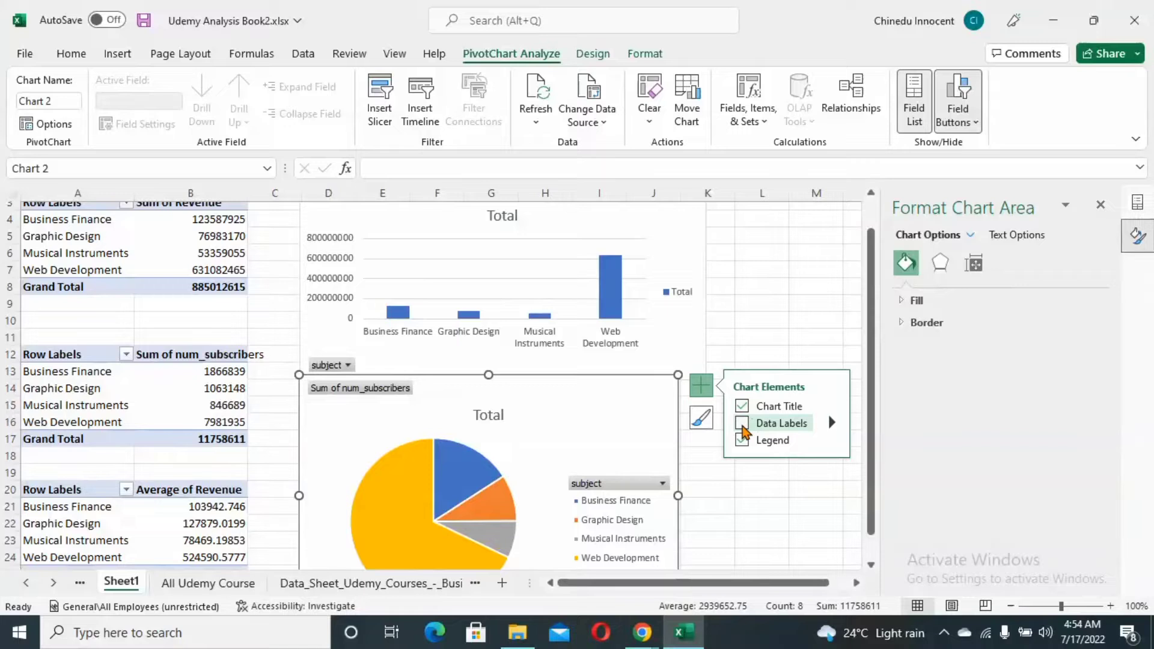
{"action": "left_click", "coordinate": [742, 424]}
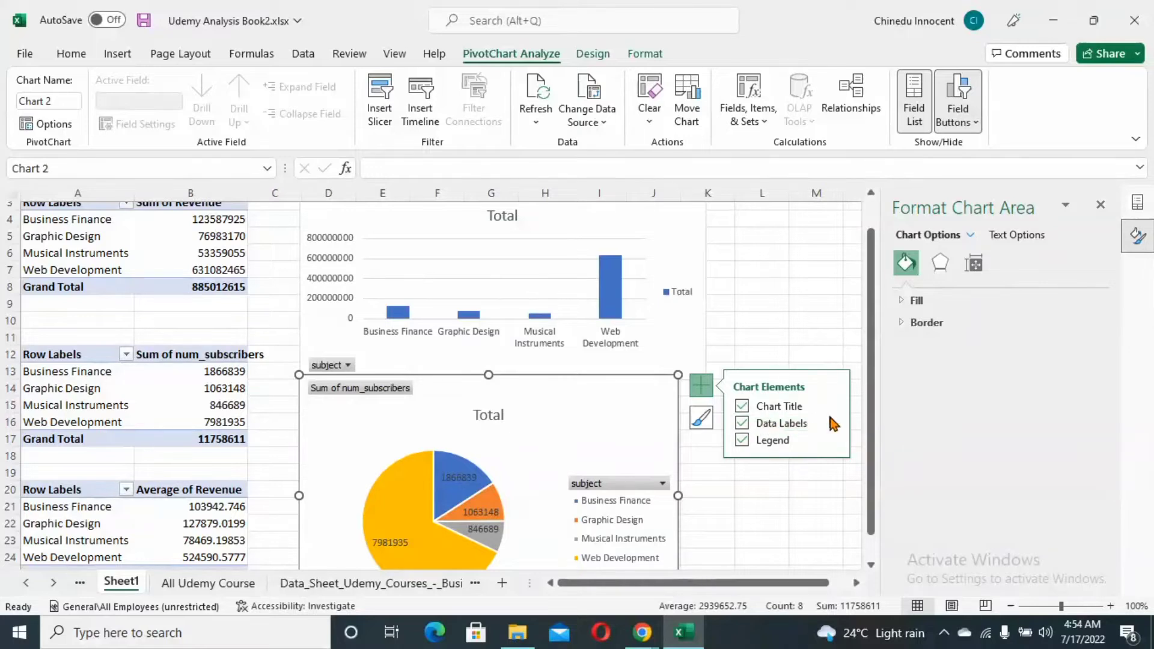
{"action": "mouse_move", "coordinate": [832, 423]}
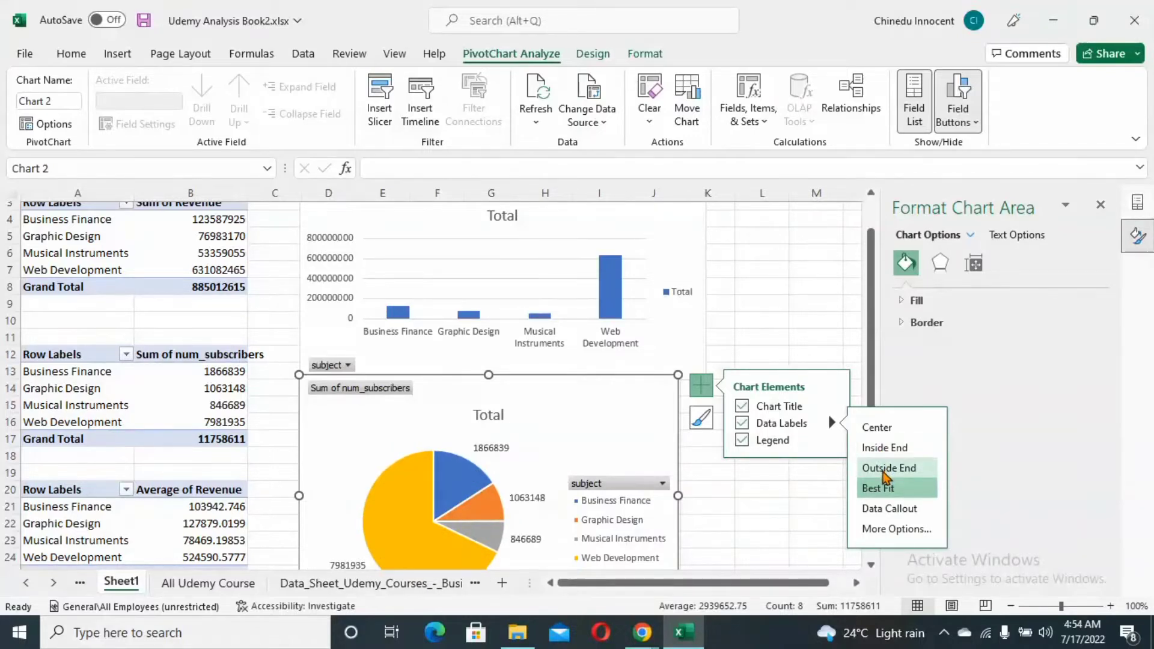
{"action": "left_click", "coordinate": [884, 469]}
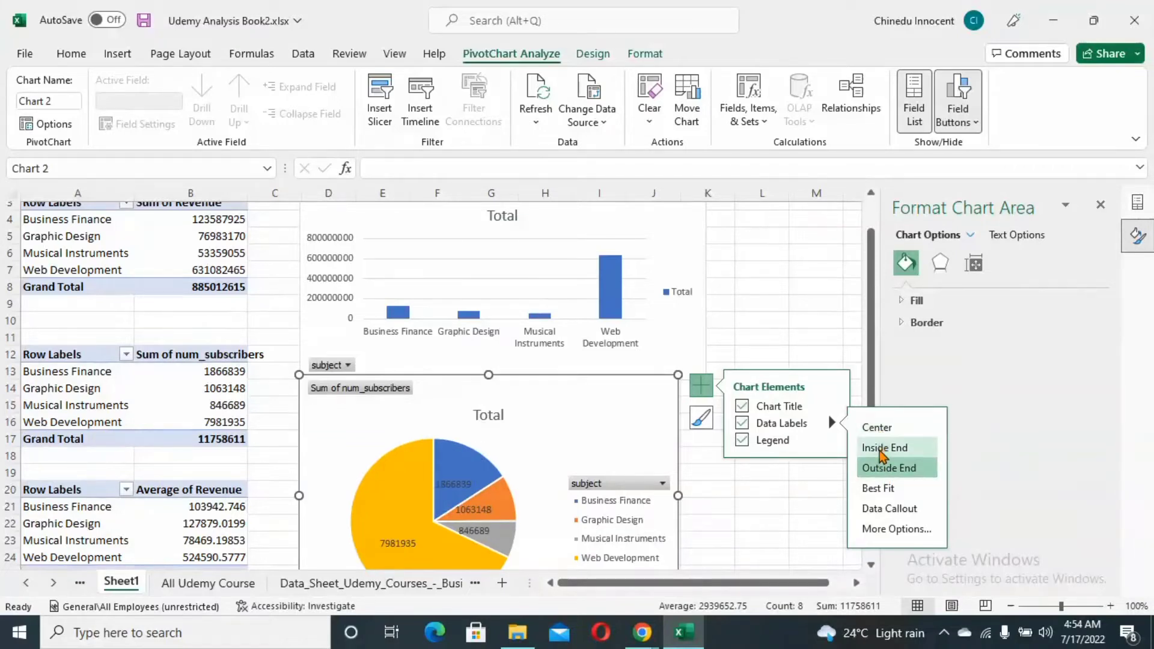
{"action": "left_click", "coordinate": [884, 447]}
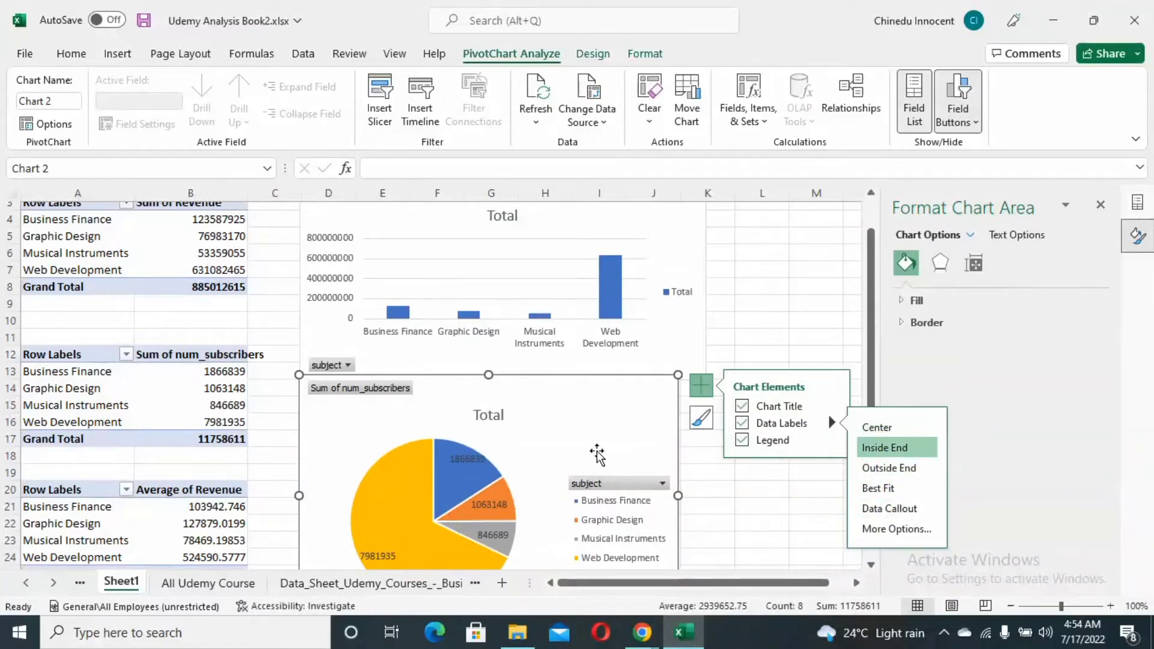
{"action": "left_click", "coordinate": [749, 490]}
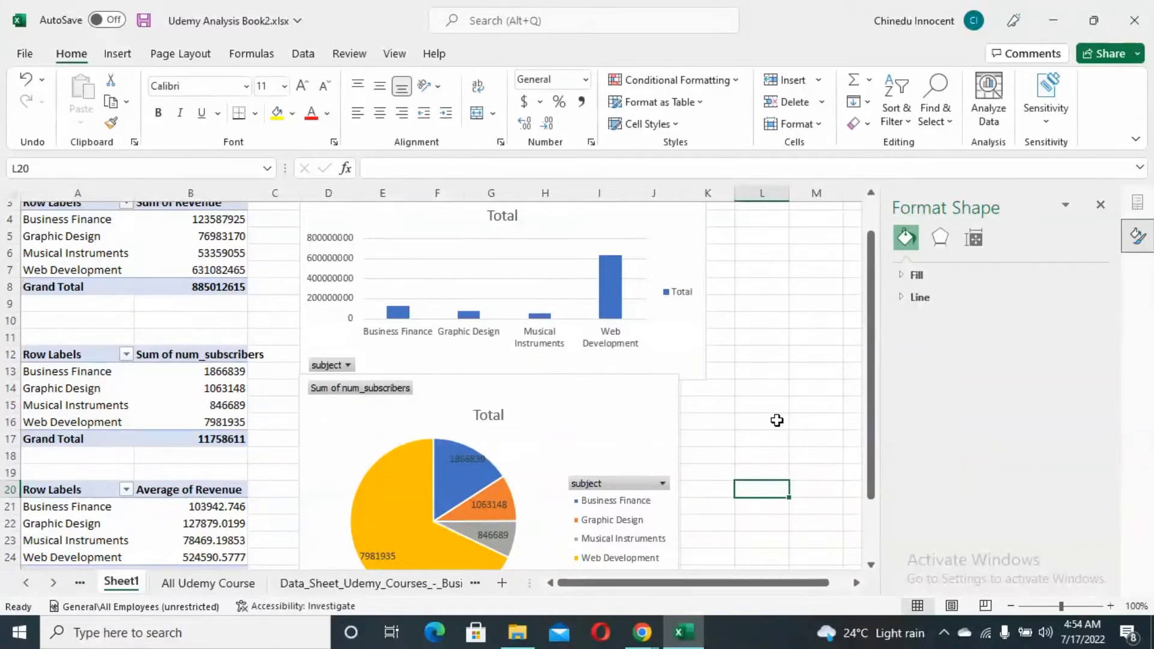
- Shift the subscribers pie chart slightly down to leave a small gap below the revenue column chart
{"action": "left_click", "coordinate": [637, 424]}
{"action": "mouse_move", "coordinate": [638, 424]}
{"action": "left_mouse_down"}
{"action": "mouse_move", "coordinate": [647, 443]}
{"action": "mouse_move", "coordinate": [634, 433]}
{"action": "left_mouse_up"}
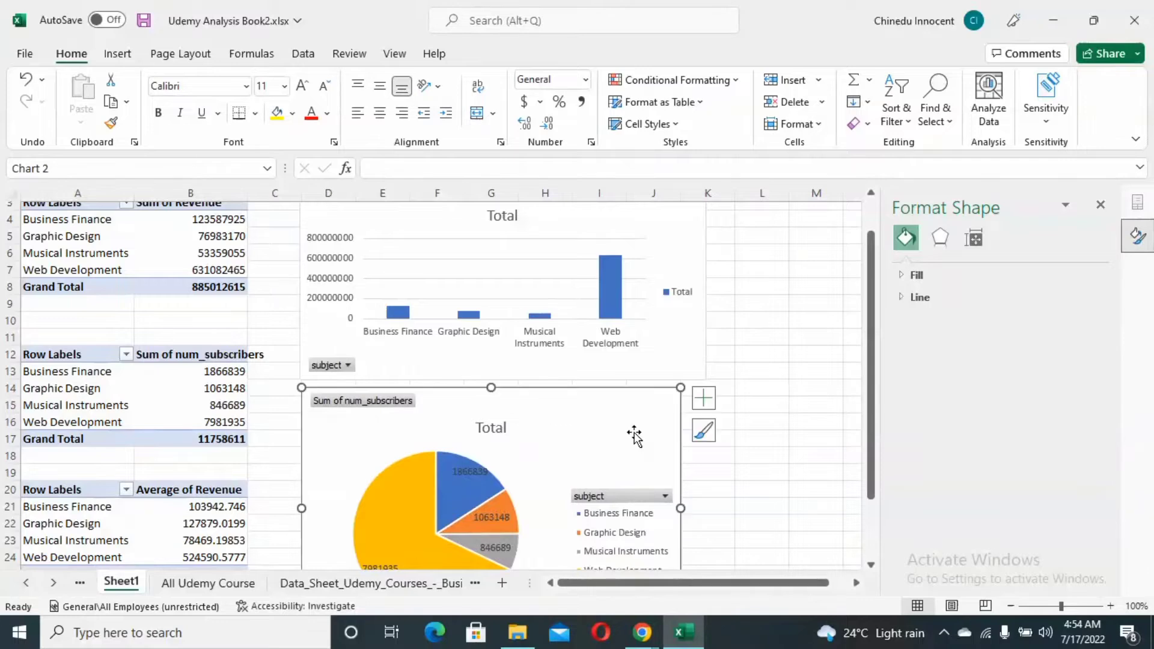
{"action": "left_click", "coordinate": [783, 435]}
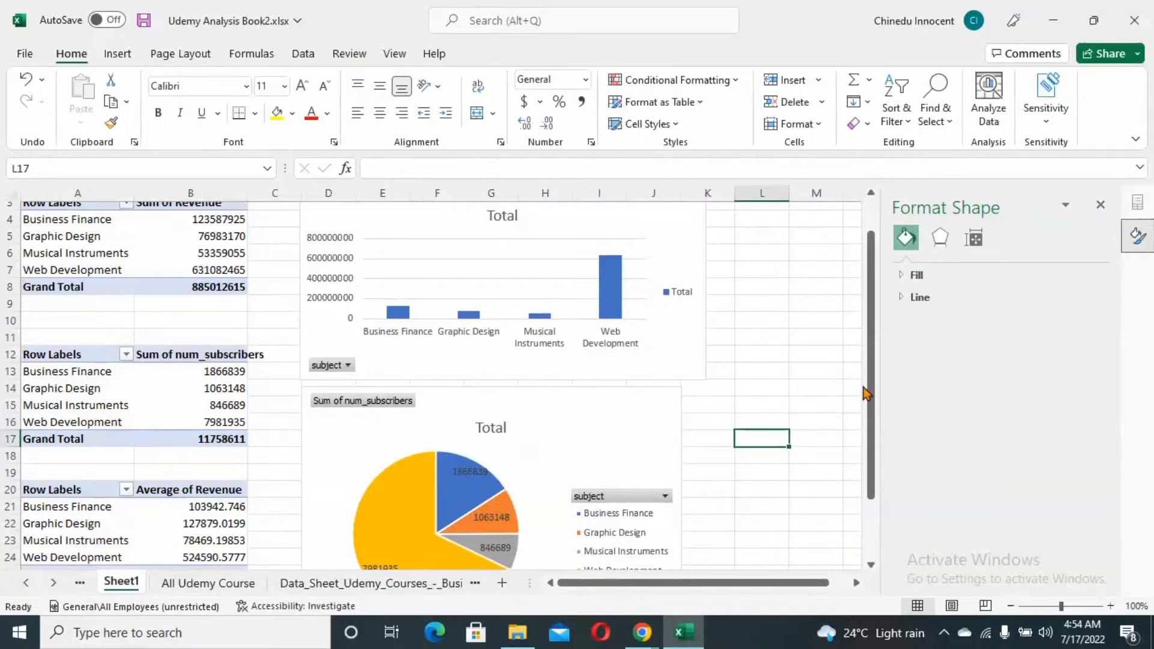
- Insert a Clustered Bar PivotChart from the average-revenue-by-subject PivotTable at A20
{"action": "left_click_drag", "start_coordinate": [871, 394], "coordinate": [875, 477]}
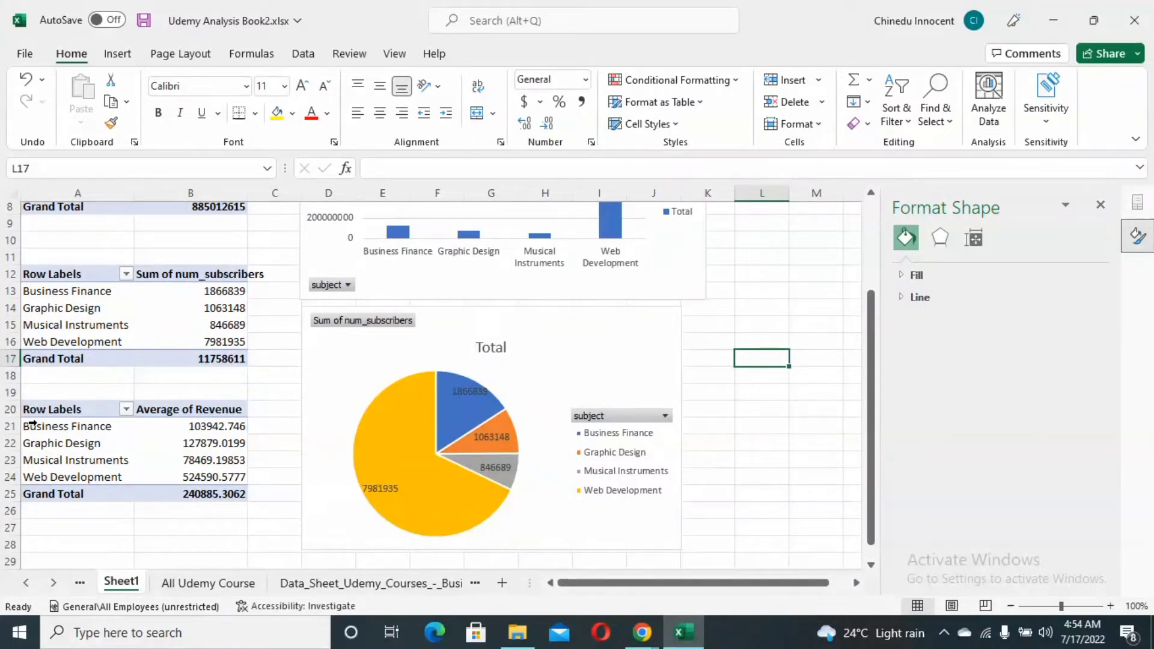
{"action": "left_click_drag", "start_coordinate": [33, 429], "coordinate": [192, 476]}
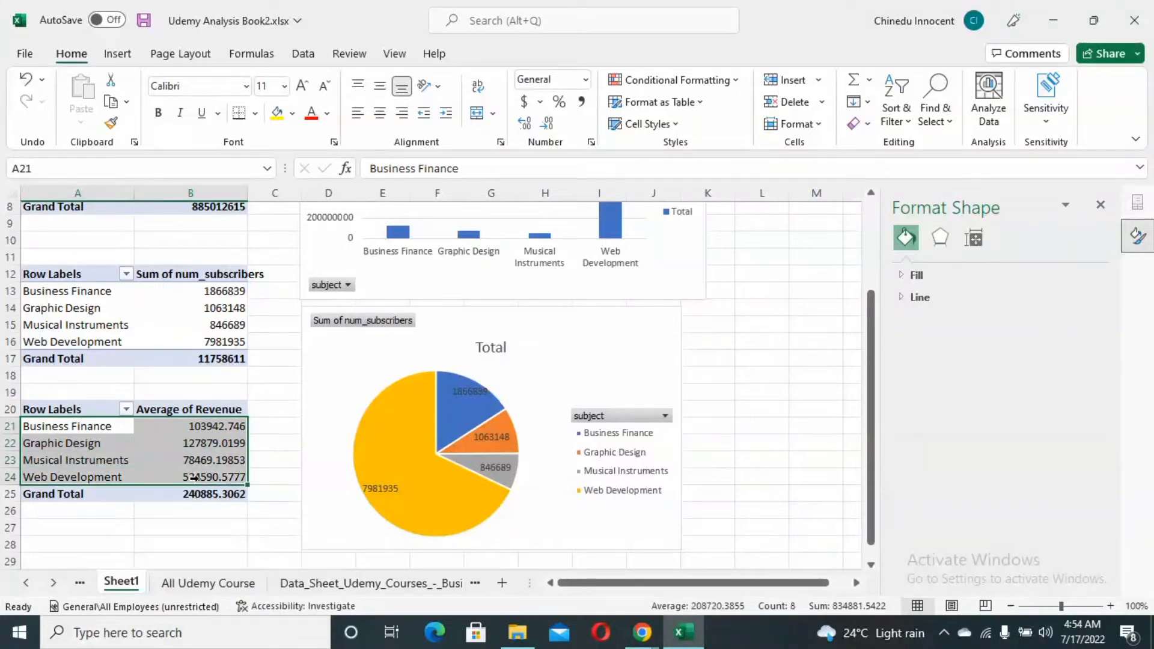
{"action": "left_click_drag", "start_coordinate": [193, 477], "coordinate": [193, 477]}
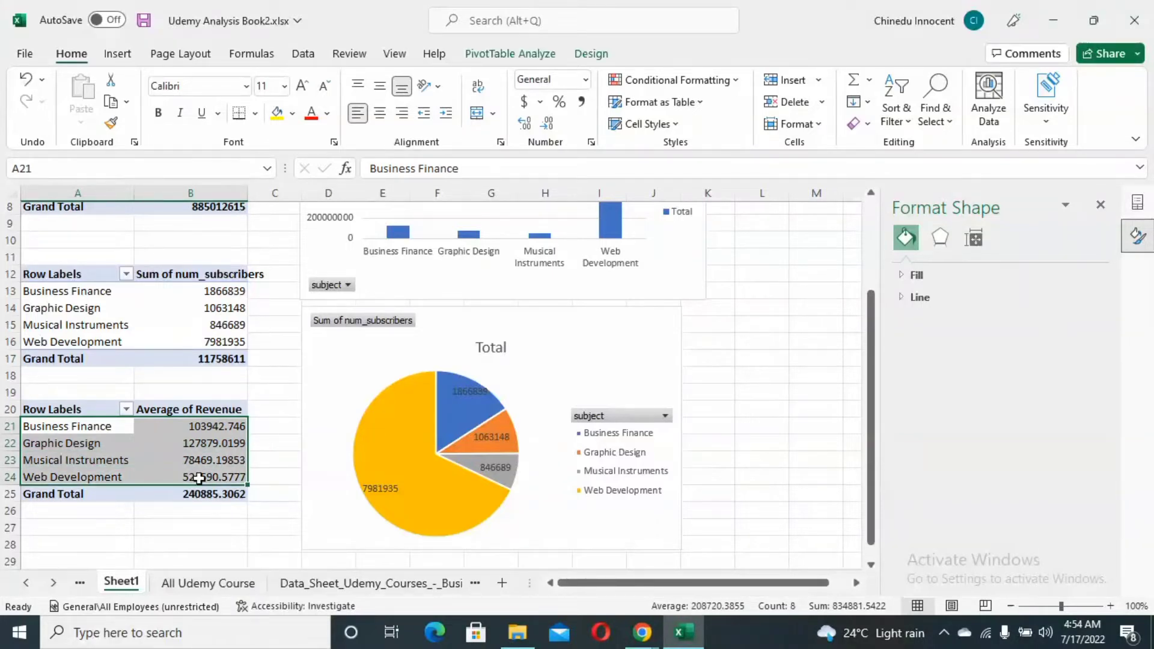
{"action": "left_click", "coordinate": [518, 60]}
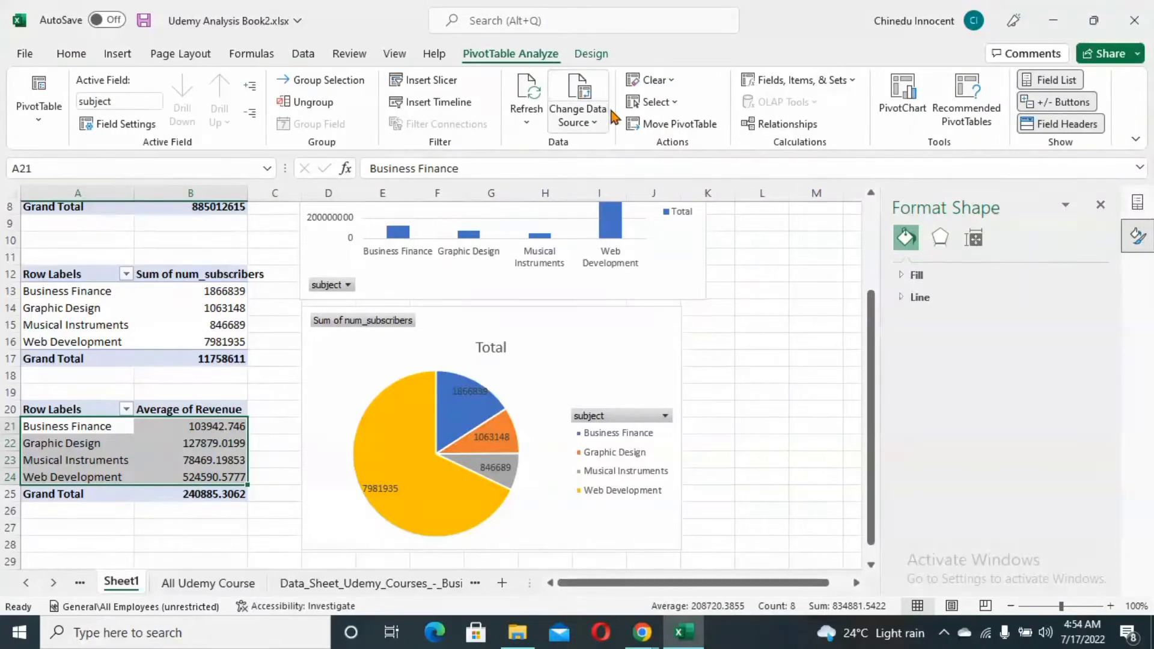
{"action": "left_click", "coordinate": [919, 109]}
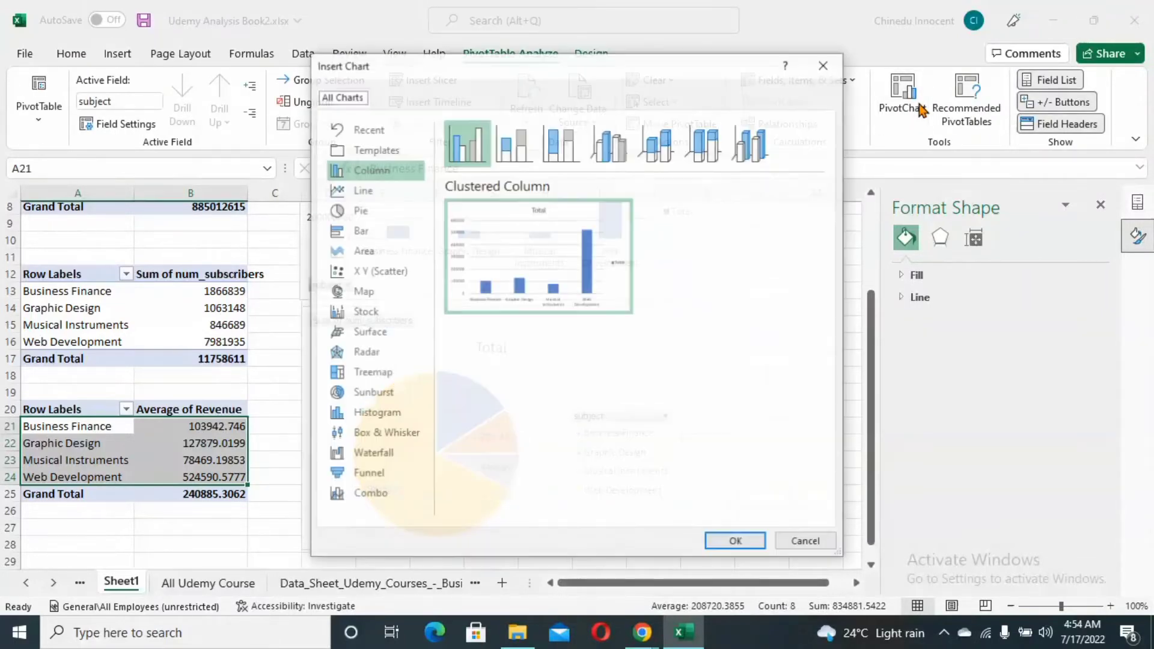
{"action": "left_click", "coordinate": [338, 240]}
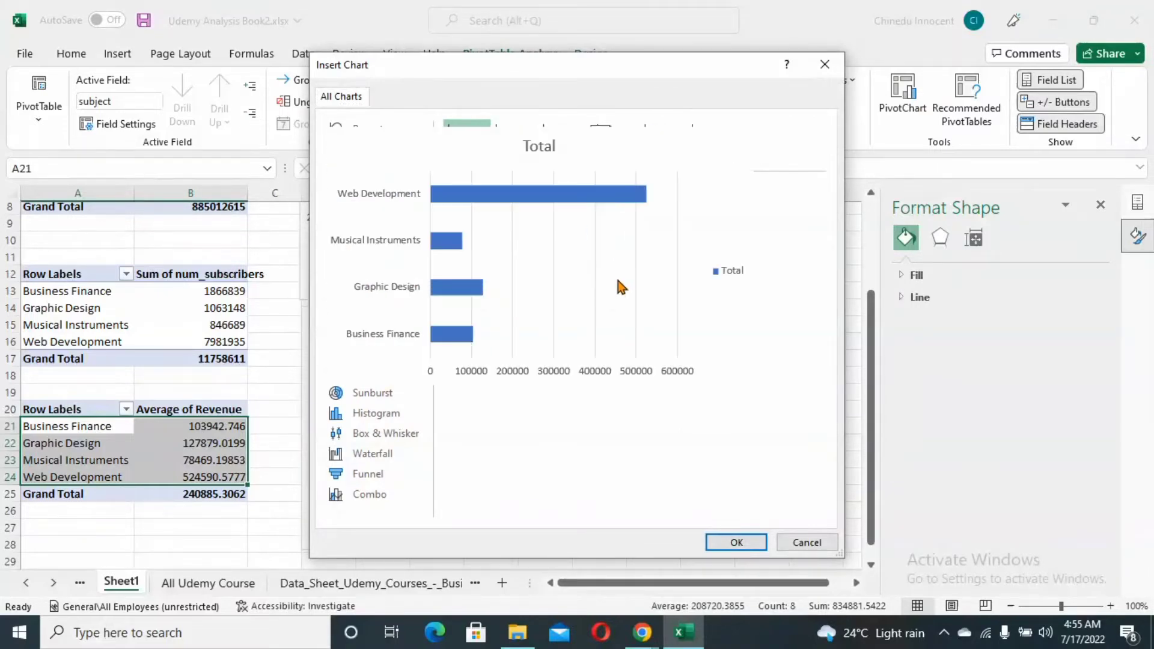
{"action": "left_click", "coordinate": [746, 541]}
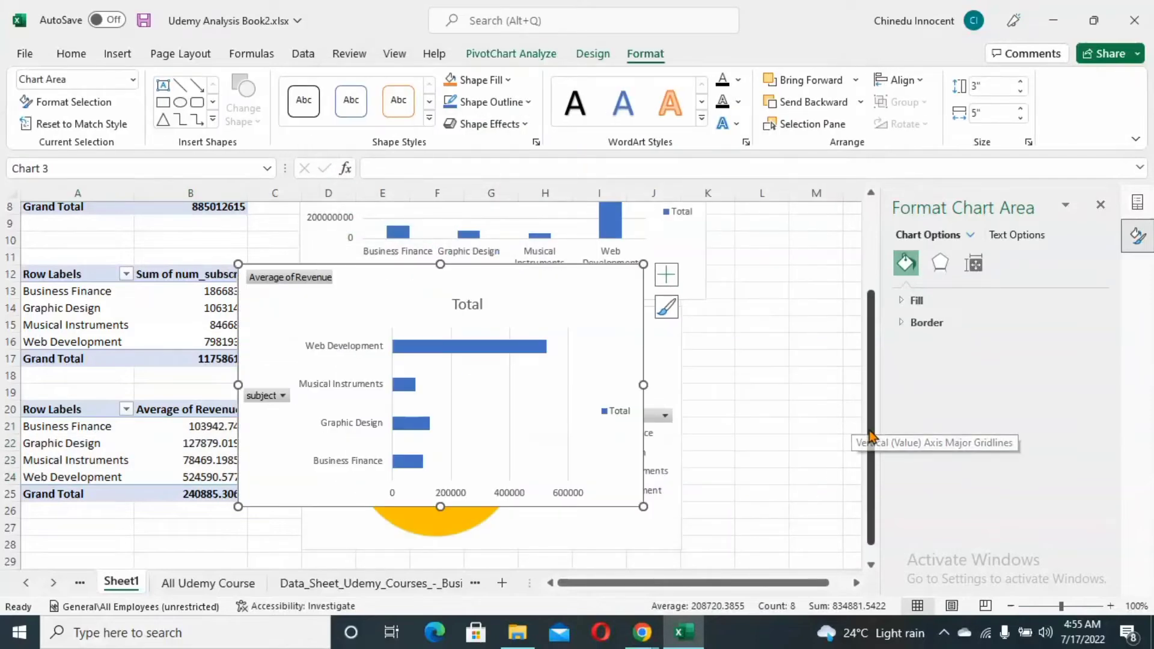
- Move the average revenue bar chart beside the subscribers pie chart, covering about columns K to R and rows 13 to 27
{"action": "left_click_drag", "start_coordinate": [870, 433], "coordinate": [872, 492]}
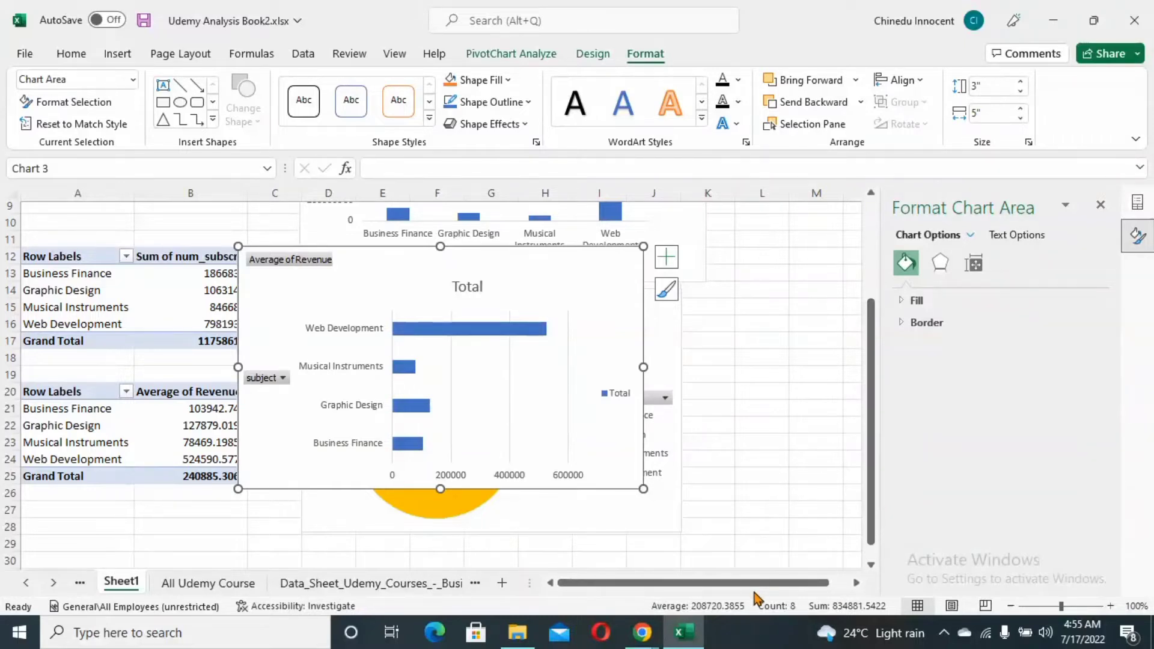
{"action": "left_click_drag", "start_coordinate": [760, 583], "coordinate": [854, 585]}
{"action": "left_click", "coordinate": [855, 584]}
{"action": "left_click", "coordinate": [854, 584]}
{"action": "left_click", "coordinate": [855, 584]}
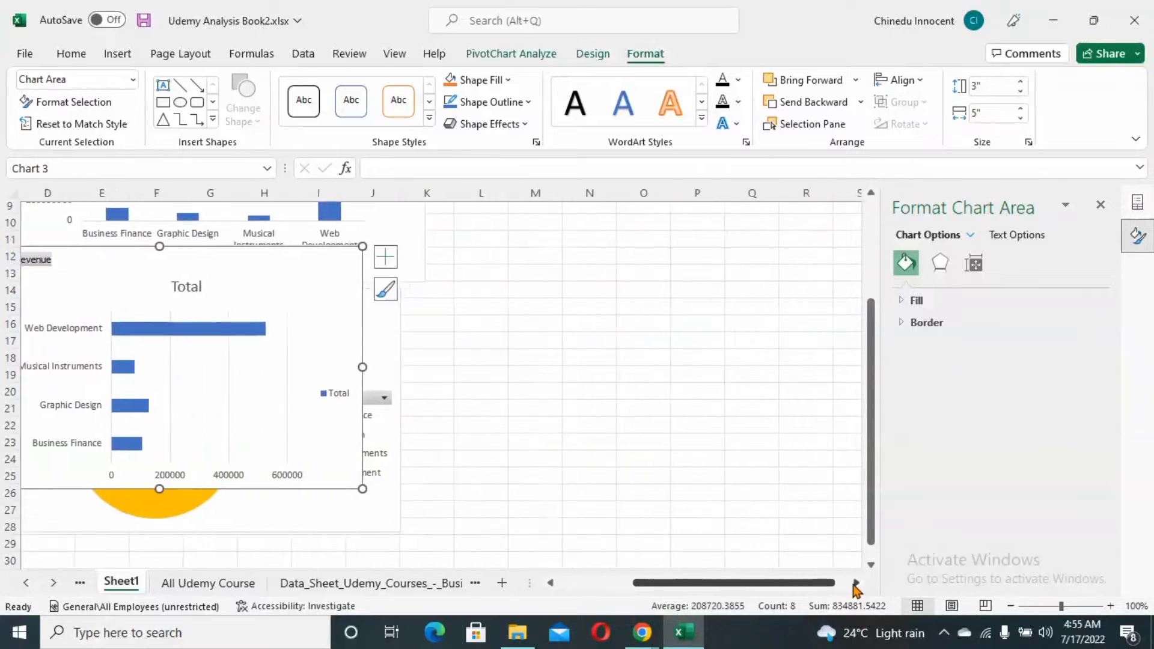
{"action": "left_click", "coordinate": [854, 584]}
{"action": "left_click", "coordinate": [854, 584]}
{"action": "mouse_move", "coordinate": [154, 410]}
{"action": "left_mouse_down"}
{"action": "mouse_move", "coordinate": [436, 466]}
{"action": "mouse_move", "coordinate": [343, 408]}
{"action": "mouse_move", "coordinate": [195, 371]}
{"action": "mouse_move", "coordinate": [151, 410]}
{"action": "left_mouse_up"}
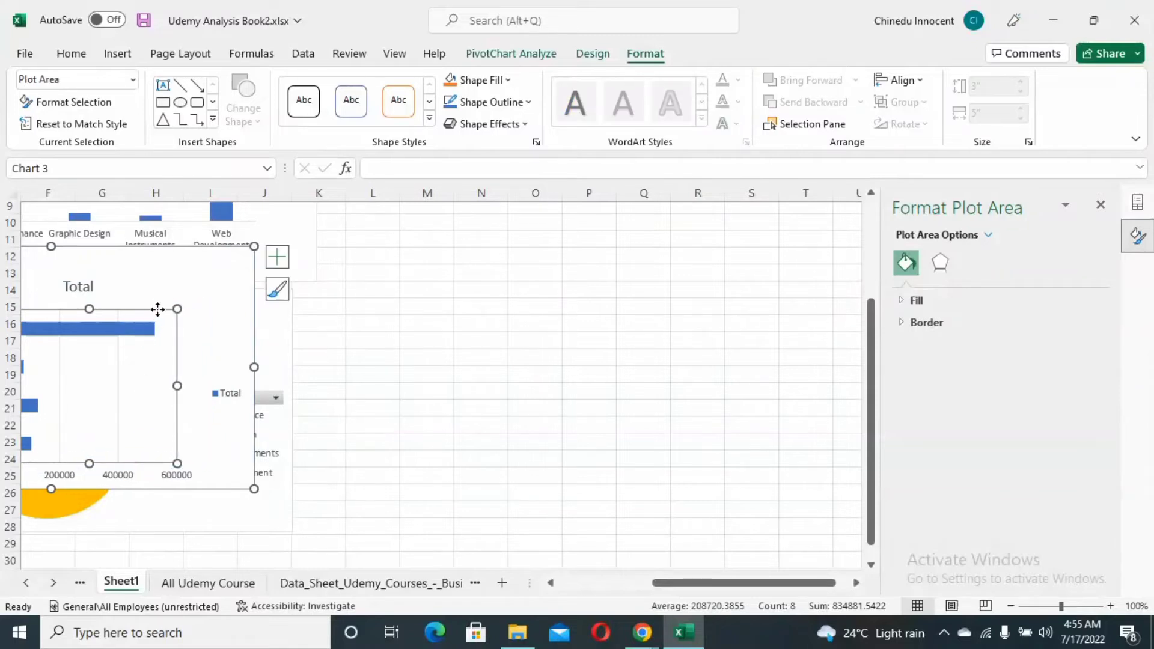
{"action": "left_click_drag", "start_coordinate": [365, 367], "coordinate": [647, 313]}
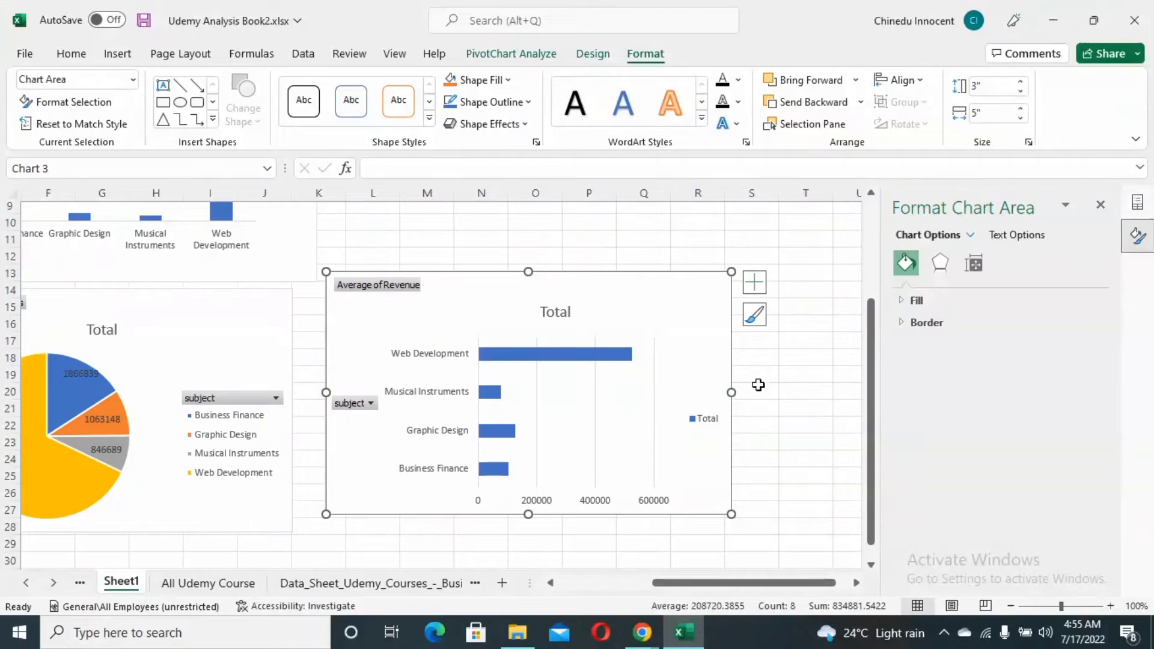
- Add data labels to the average revenue bar chart
{"action": "left_click", "coordinate": [754, 281]}
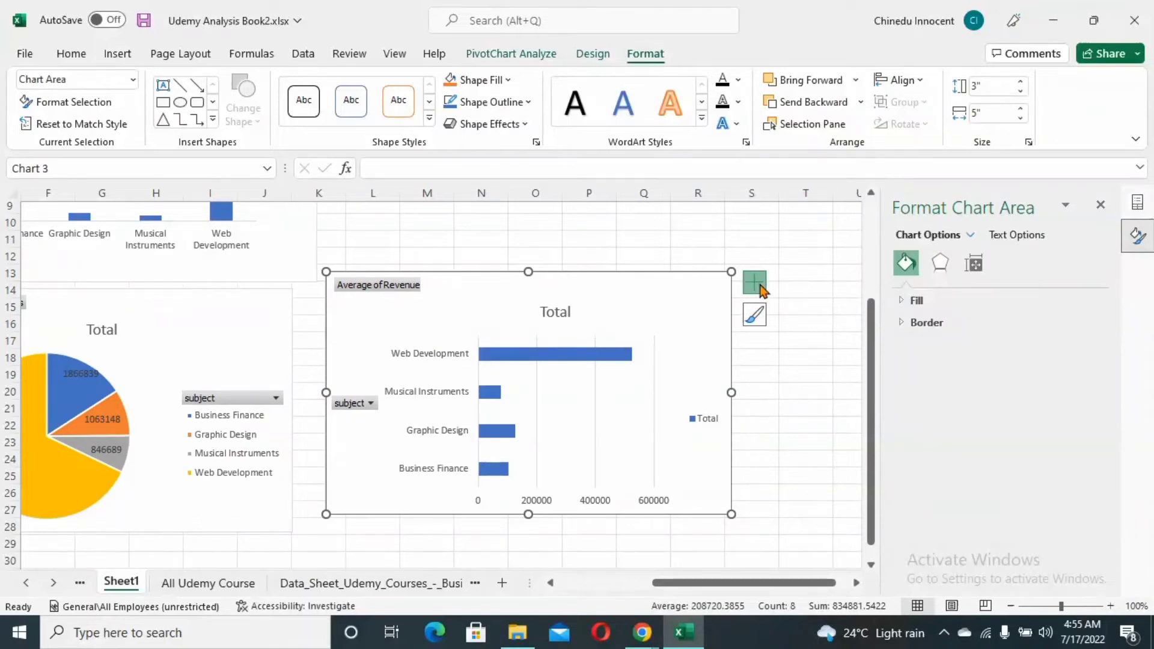
{"action": "left_click", "coordinate": [795, 354]}
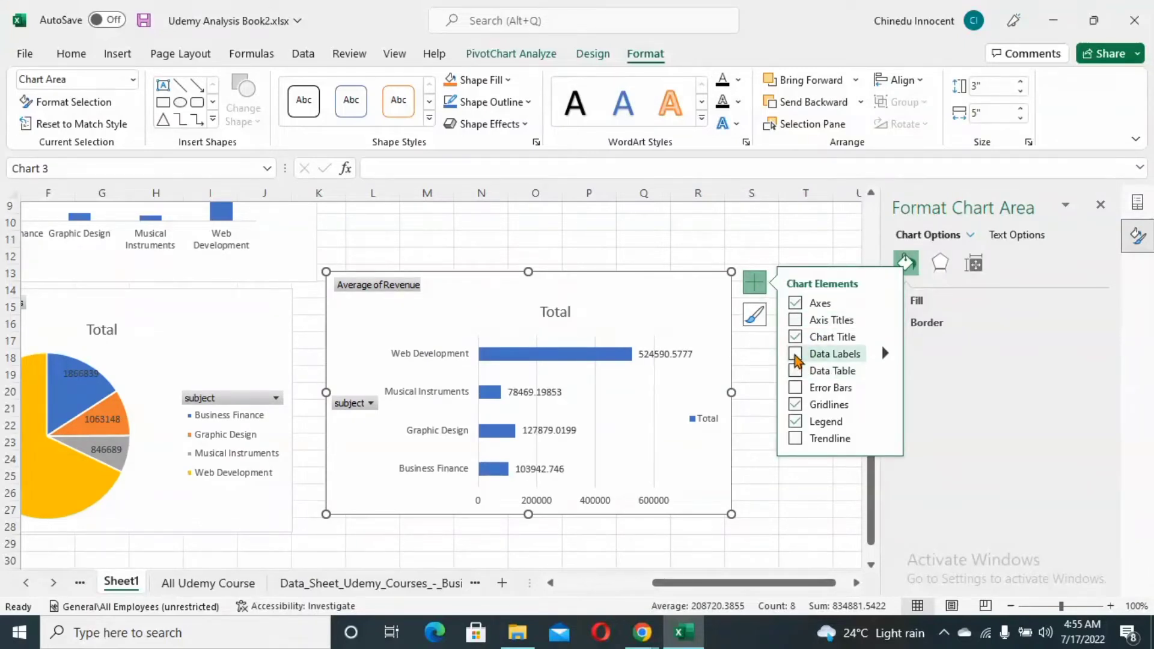
{"action": "left_click", "coordinate": [759, 452]}
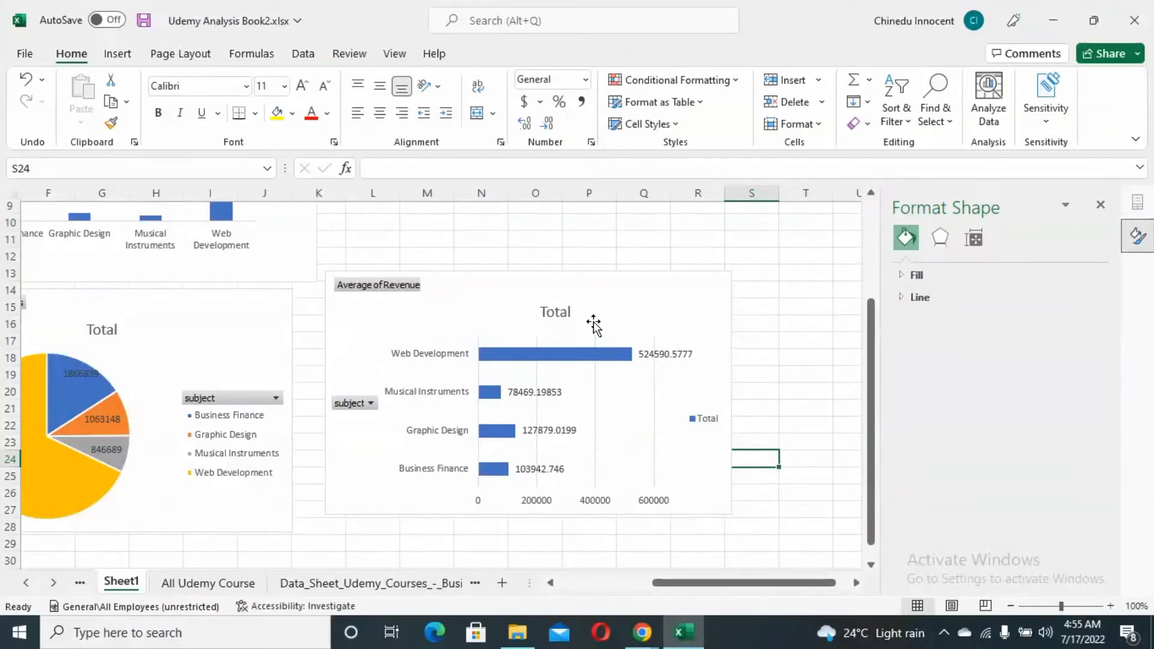
{"action": "left_click", "coordinate": [632, 309]}
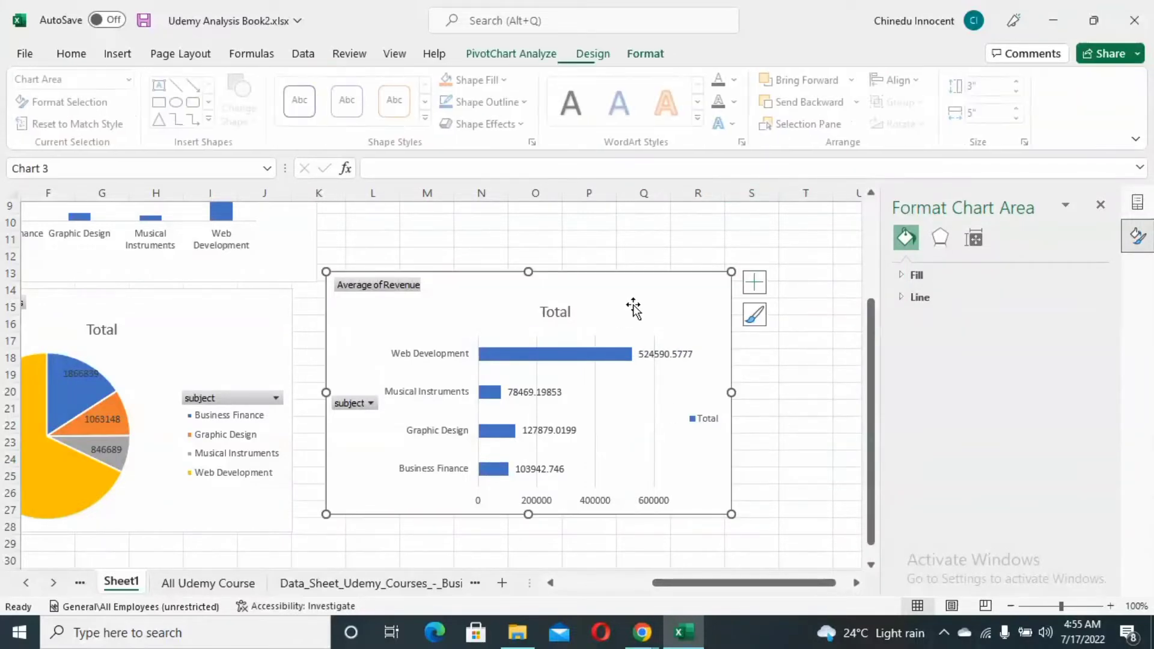
{"action": "left_click", "coordinate": [754, 285]}
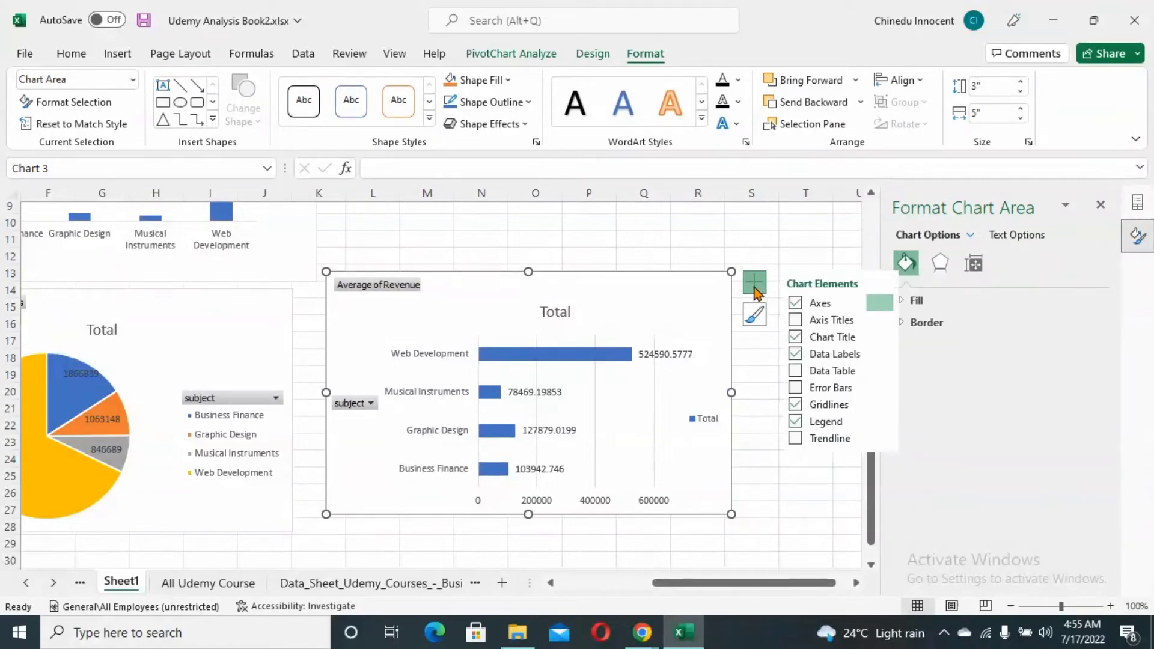
{"action": "left_click", "coordinate": [970, 236]}
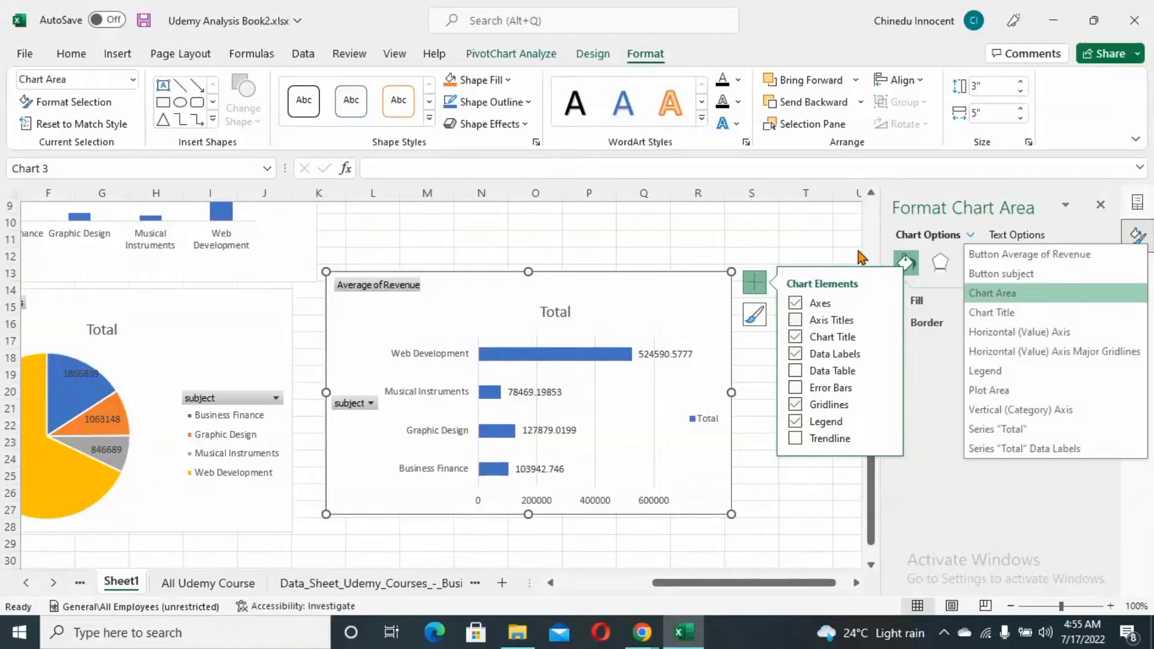
{"action": "left_click", "coordinate": [822, 249]}
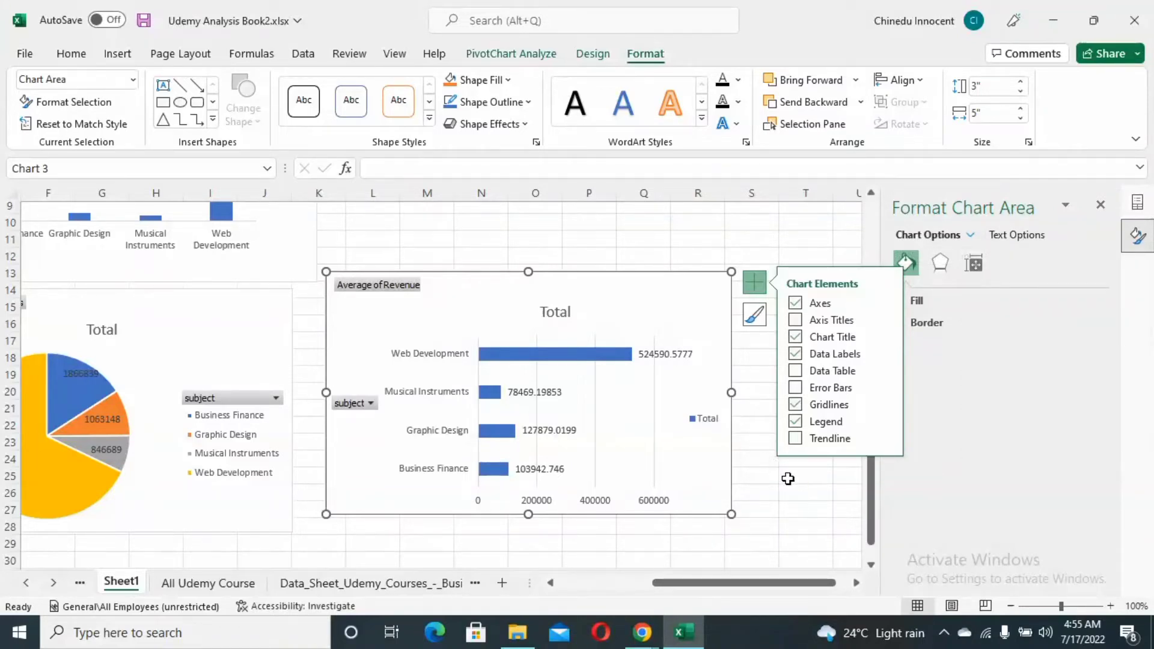
{"action": "left_click", "coordinate": [824, 490]}
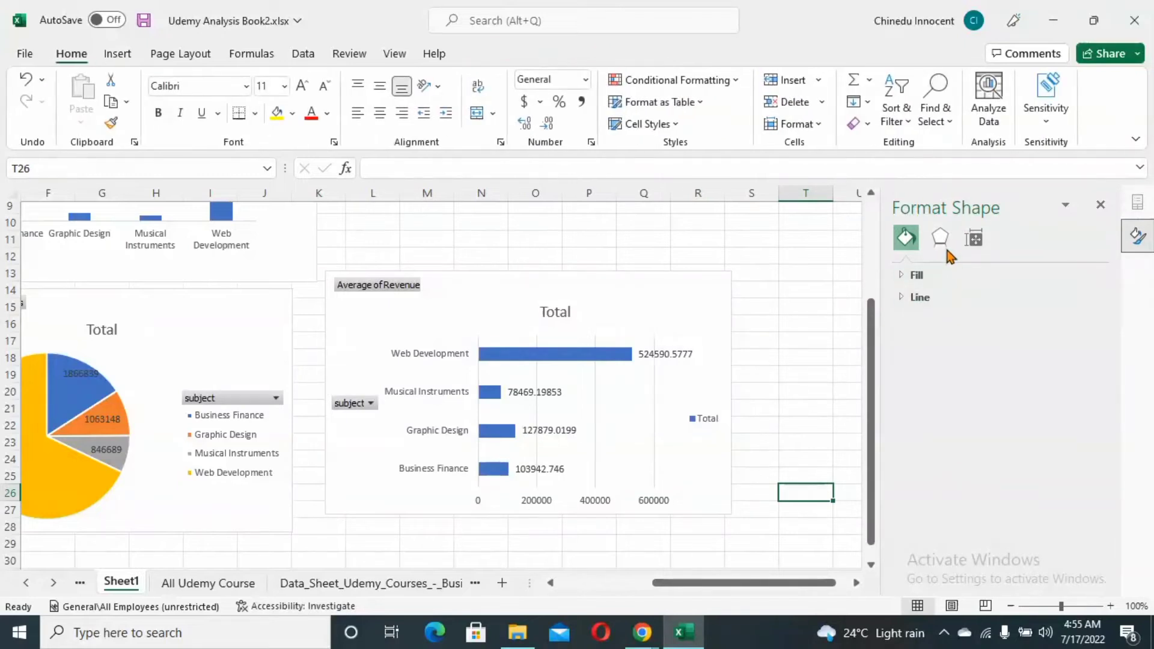
{"action": "left_click", "coordinate": [943, 246]}
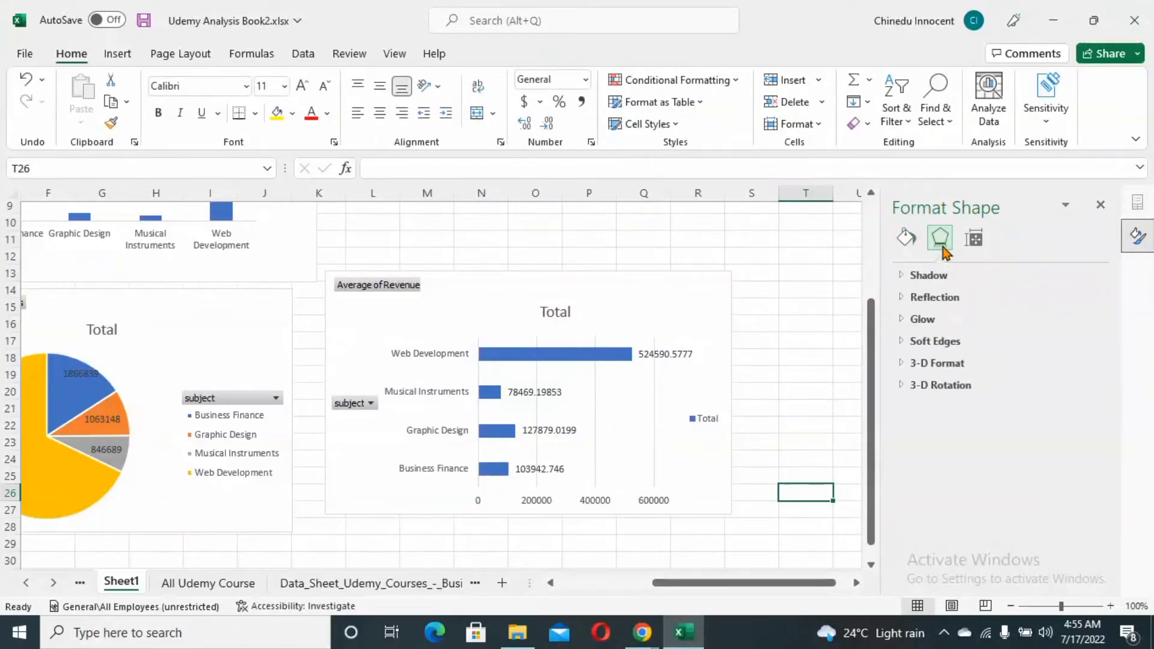
{"action": "left_click", "coordinate": [842, 356]}
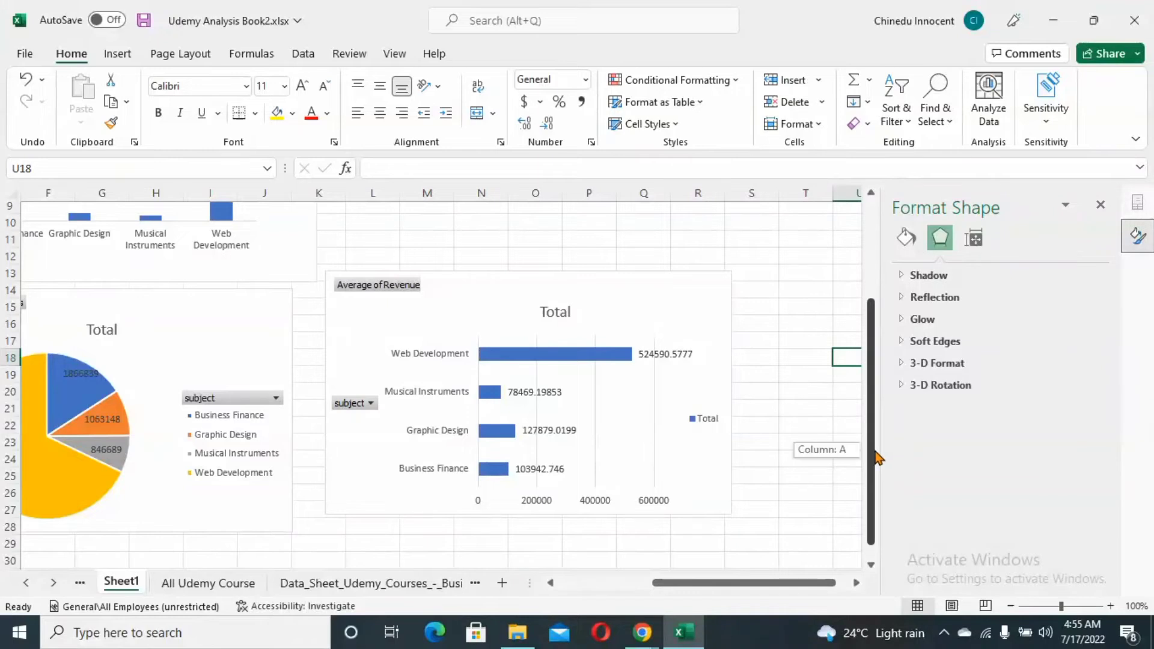
- Move the total revenue column chart up and two columns to the right so it starts at about cell F1
{"action": "left_click_drag", "start_coordinate": [876, 457], "coordinate": [878, 361]}
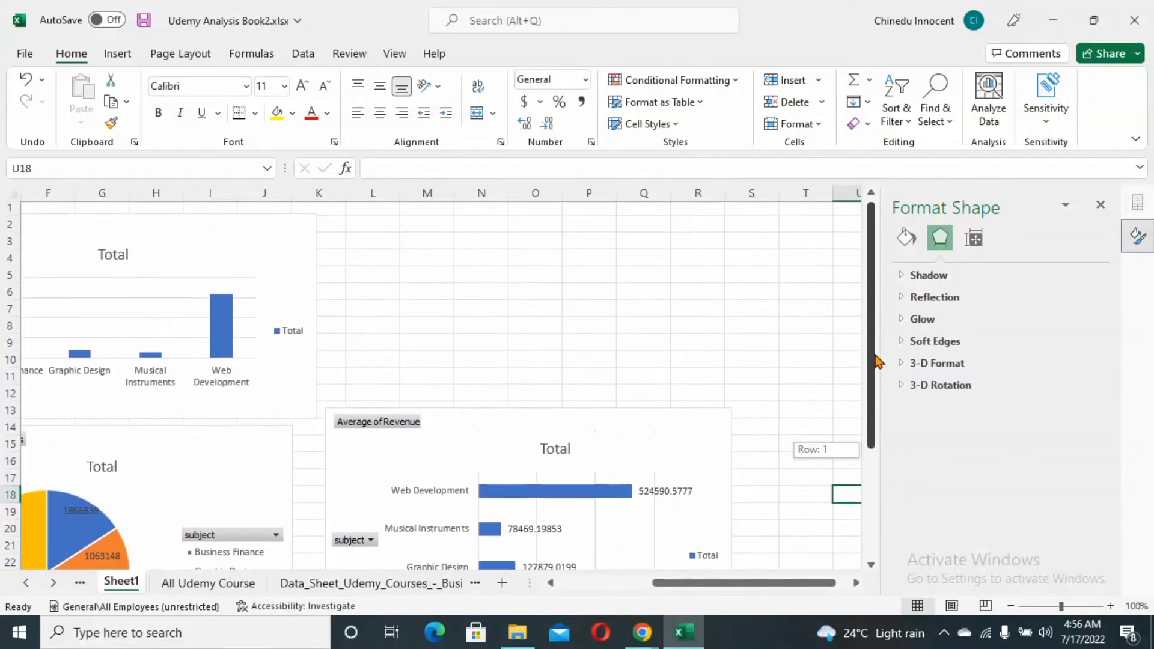
{"action": "left_click", "coordinate": [240, 246]}
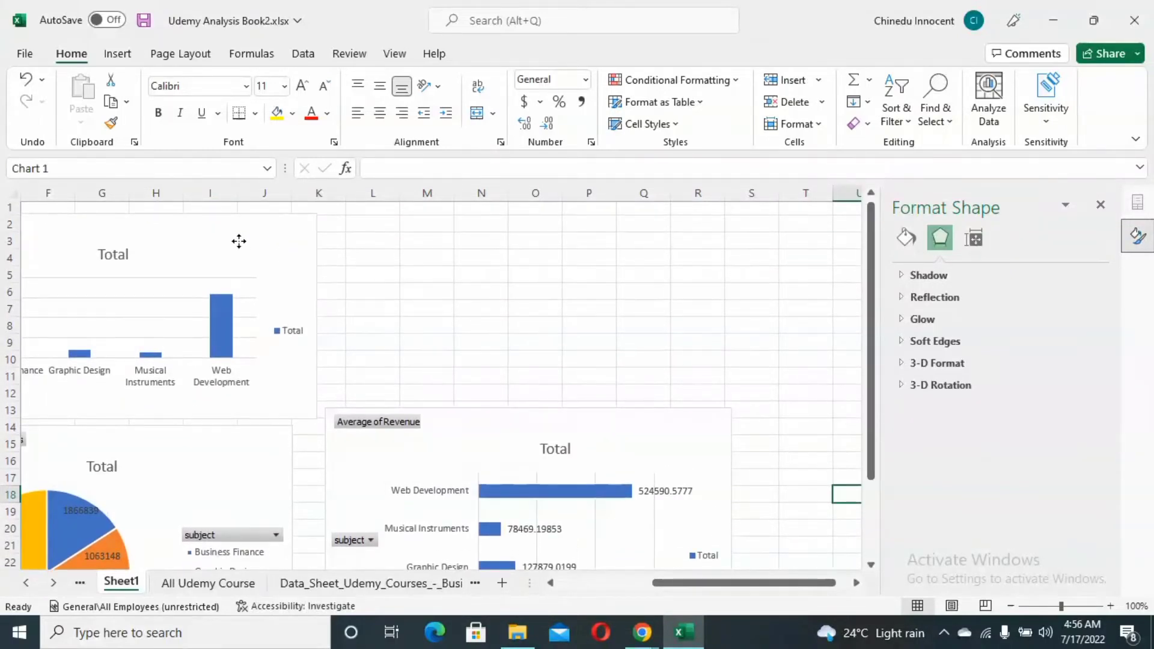
{"action": "left_click_drag", "start_coordinate": [282, 264], "coordinate": [393, 259]}
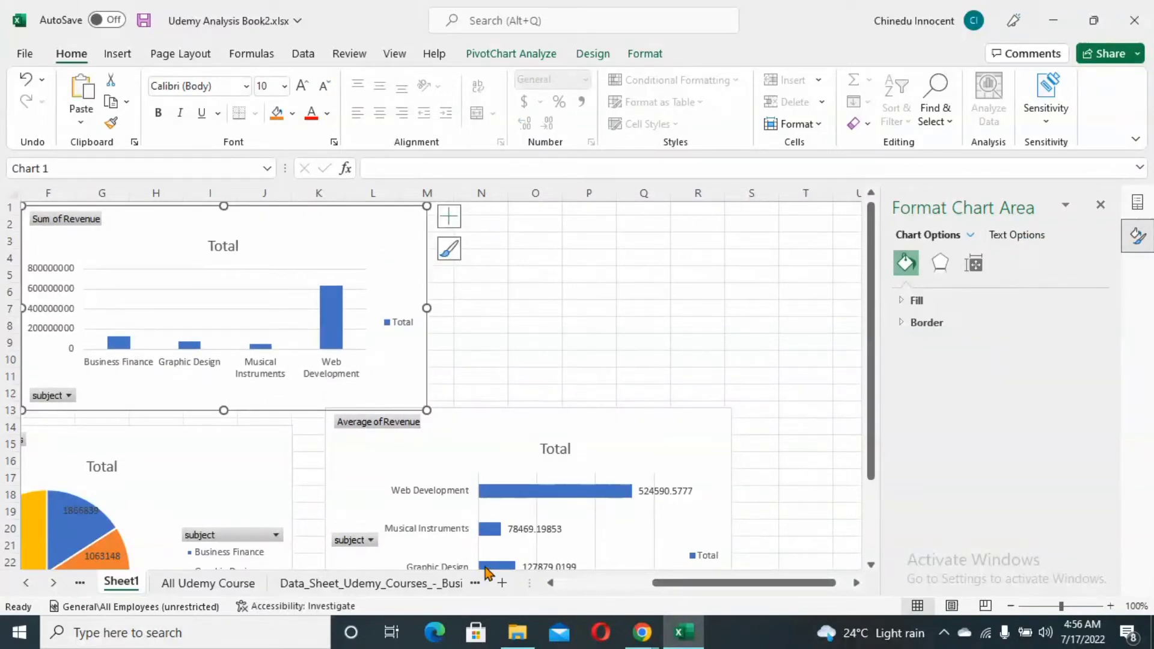
- Add a new worksheet and paste a copy of the total revenue column chart at B4
{"action": "left_click", "coordinate": [503, 584]}
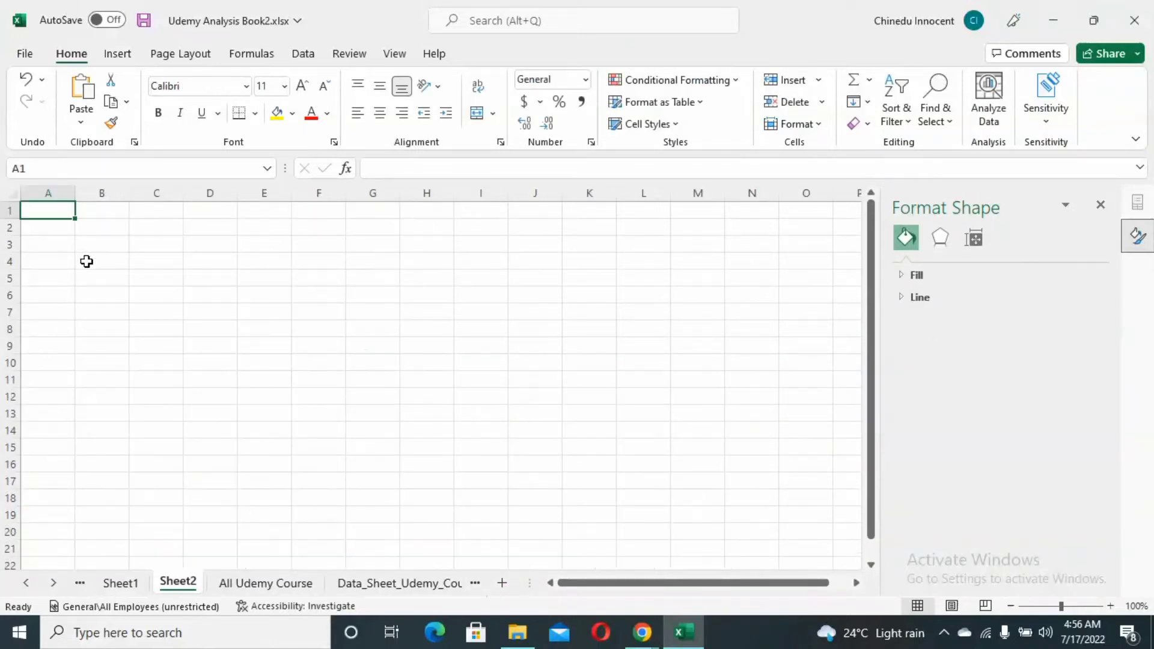
{"action": "left_click", "coordinate": [87, 263]}
{"action": "key", "text": "ctrl+v"}
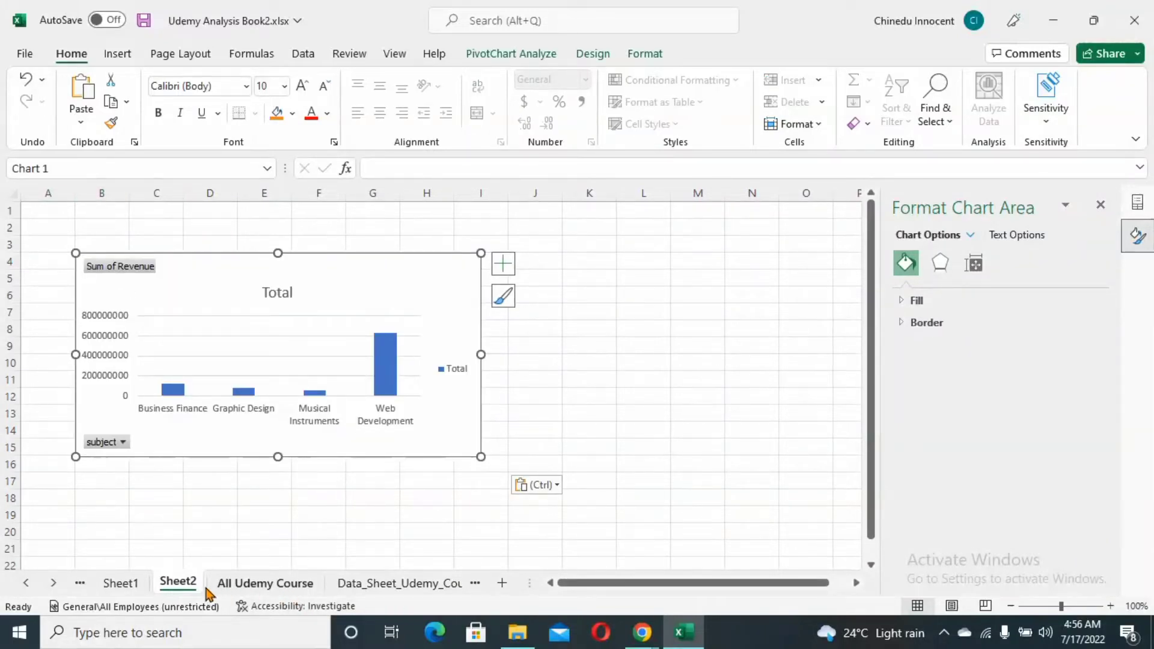
- Copy the subscribers pie chart from Sheet1 and paste it at L4 on Sheet2
{"action": "left_click", "coordinate": [123, 583]}
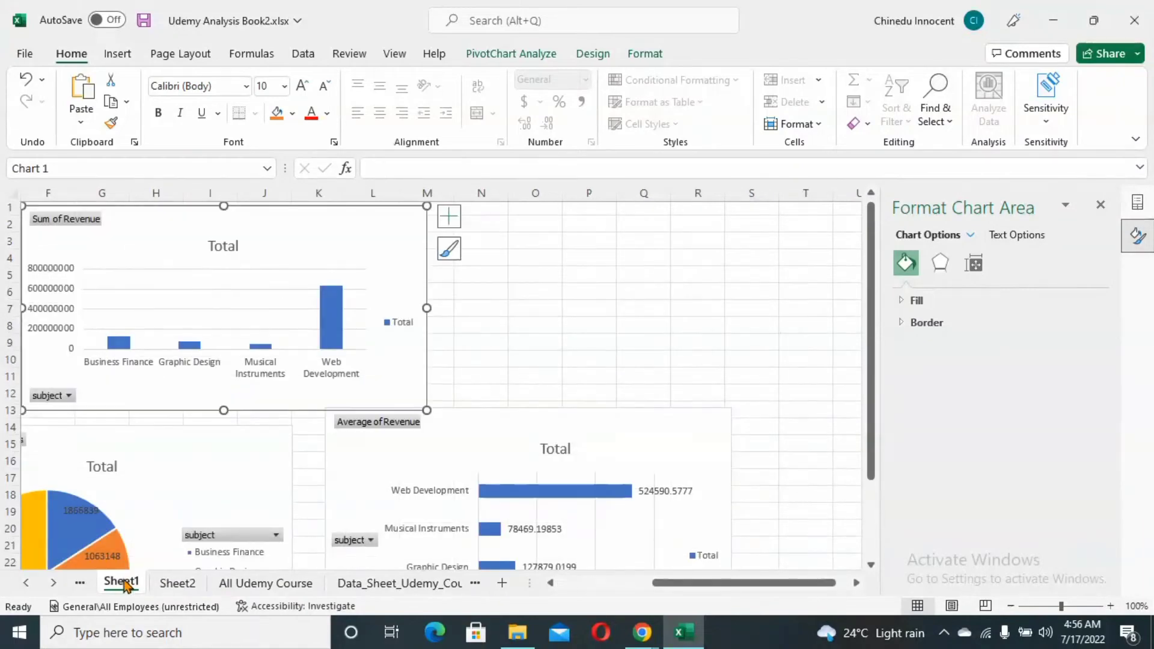
{"action": "left_click", "coordinate": [177, 507]}
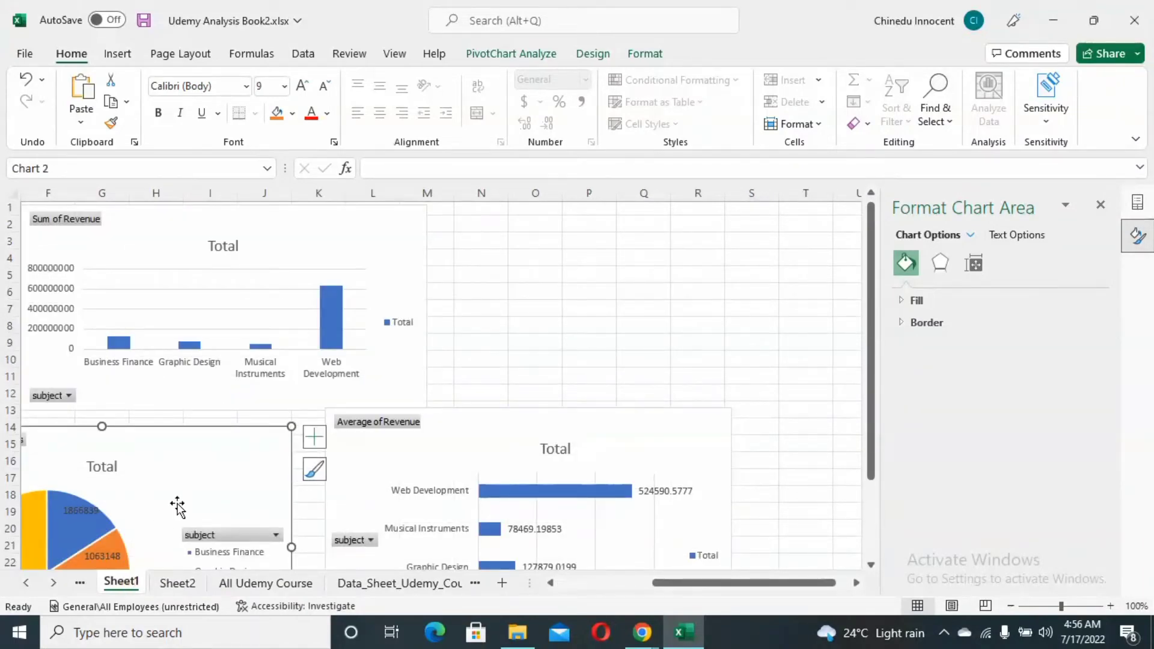
{"action": "left_click", "coordinate": [178, 583]}
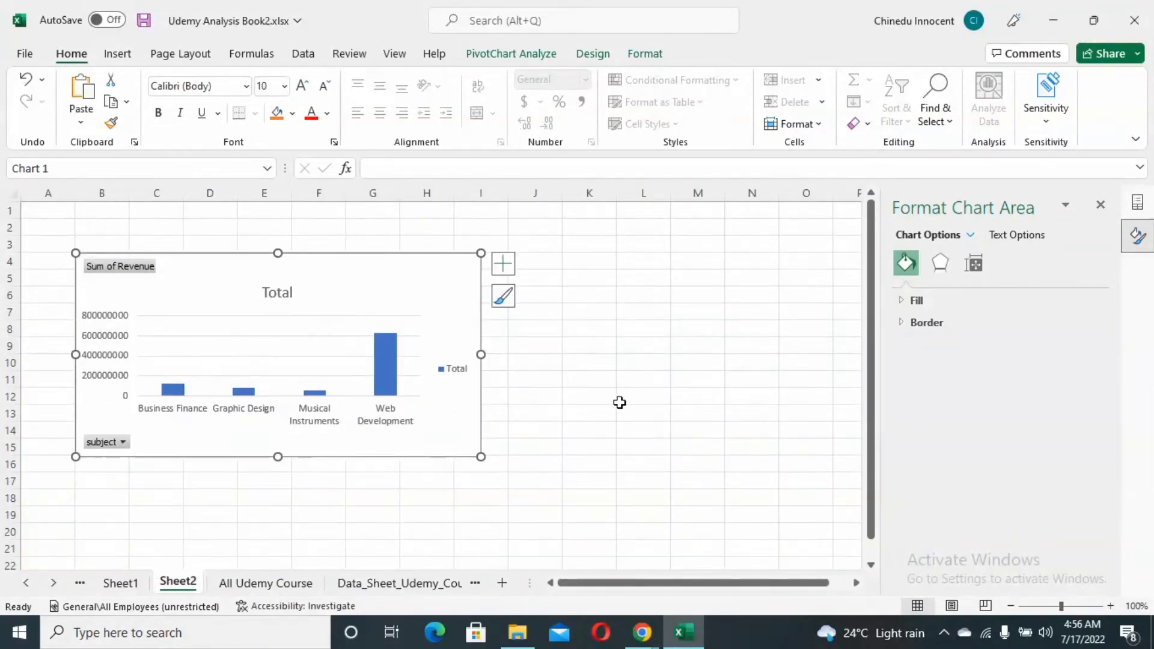
{"action": "left_click", "coordinate": [653, 281]}
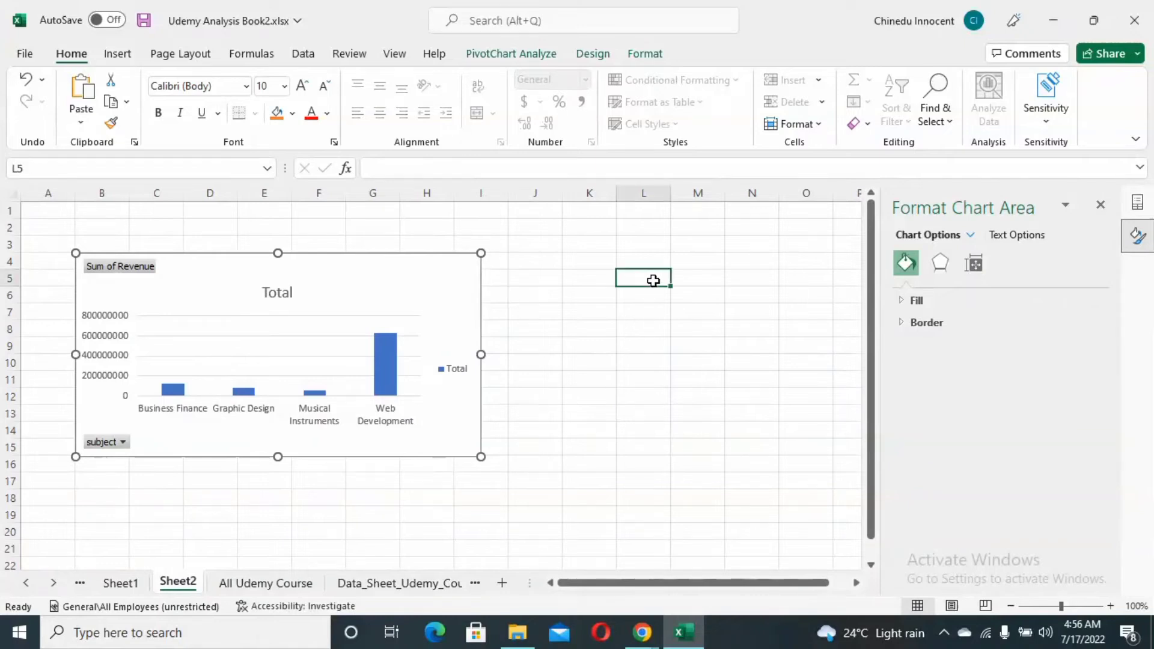
{"action": "left_click", "coordinate": [625, 263]}
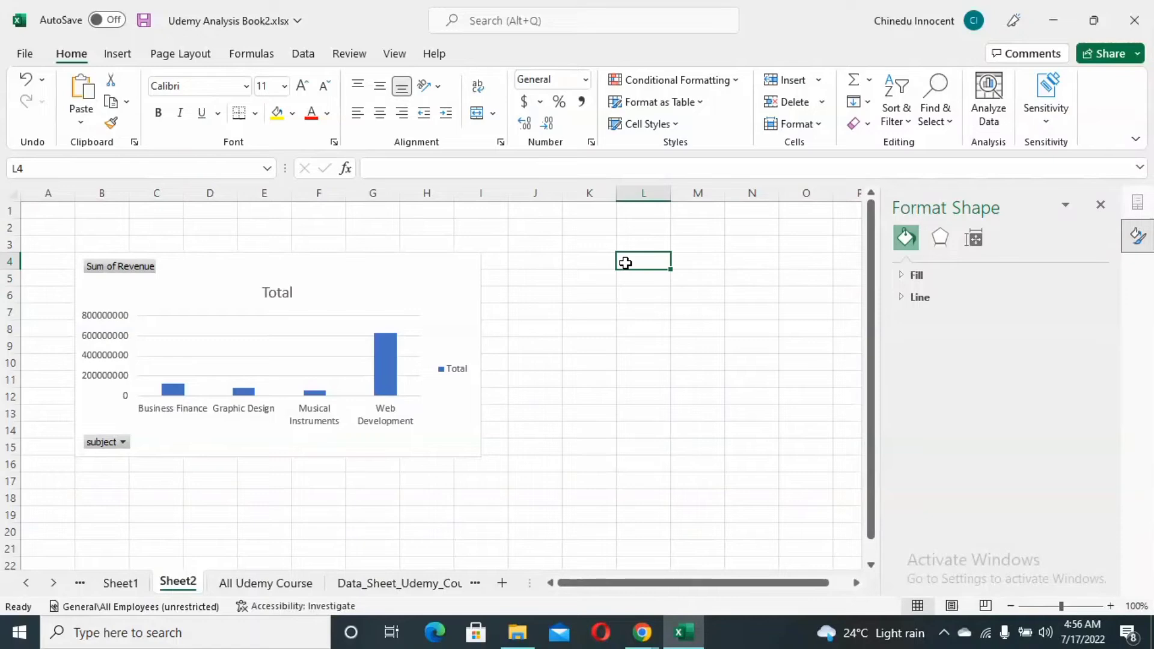
{"action": "key", "text": "ctrl+v"}
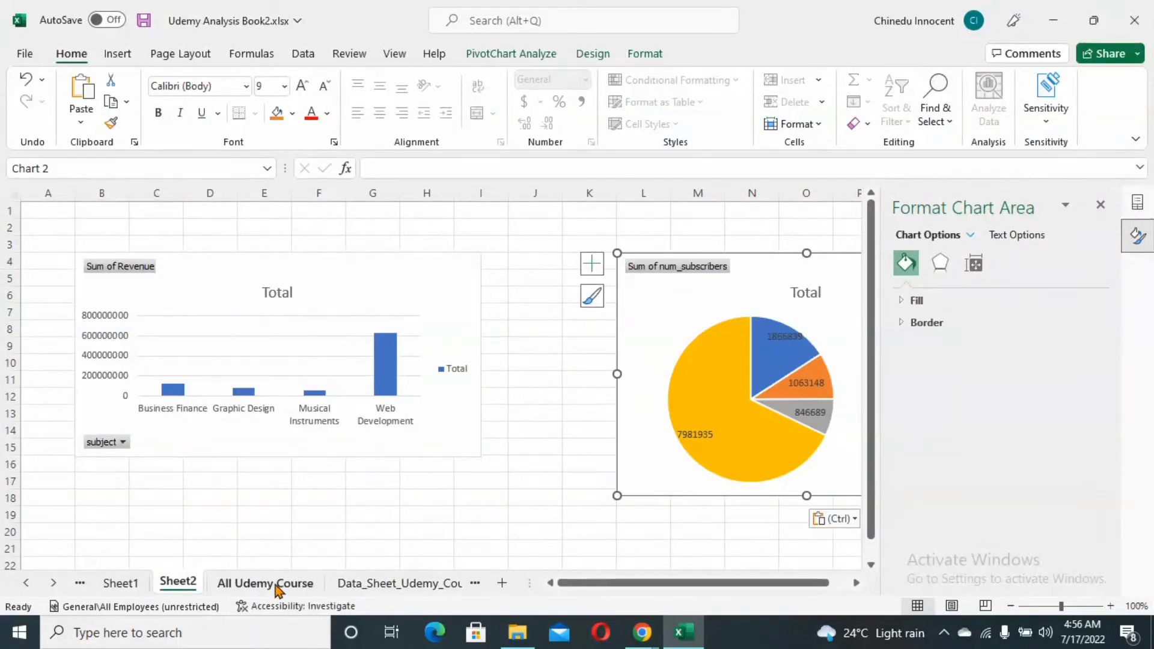
- Copy the average revenue bar chart from Sheet1 and paste it at about C19 on Sheet2
{"action": "left_click", "coordinate": [275, 585]}
{"action": "left_click", "coordinate": [187, 586]}
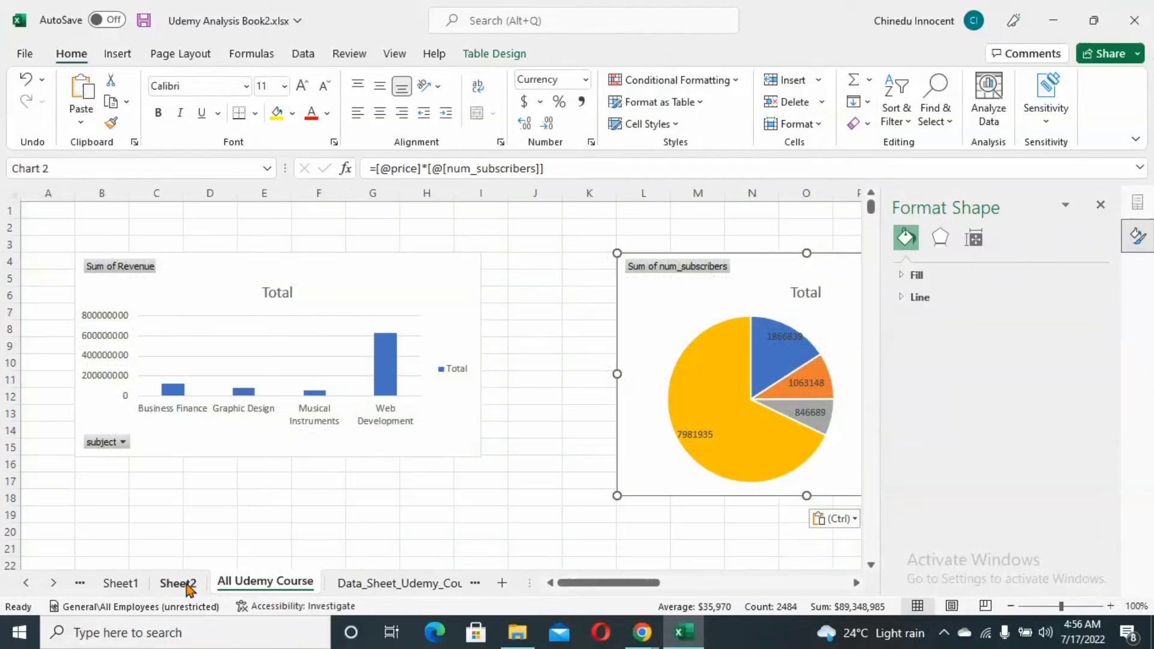
{"action": "left_click", "coordinate": [120, 585]}
{"action": "left_click", "coordinate": [393, 511]}
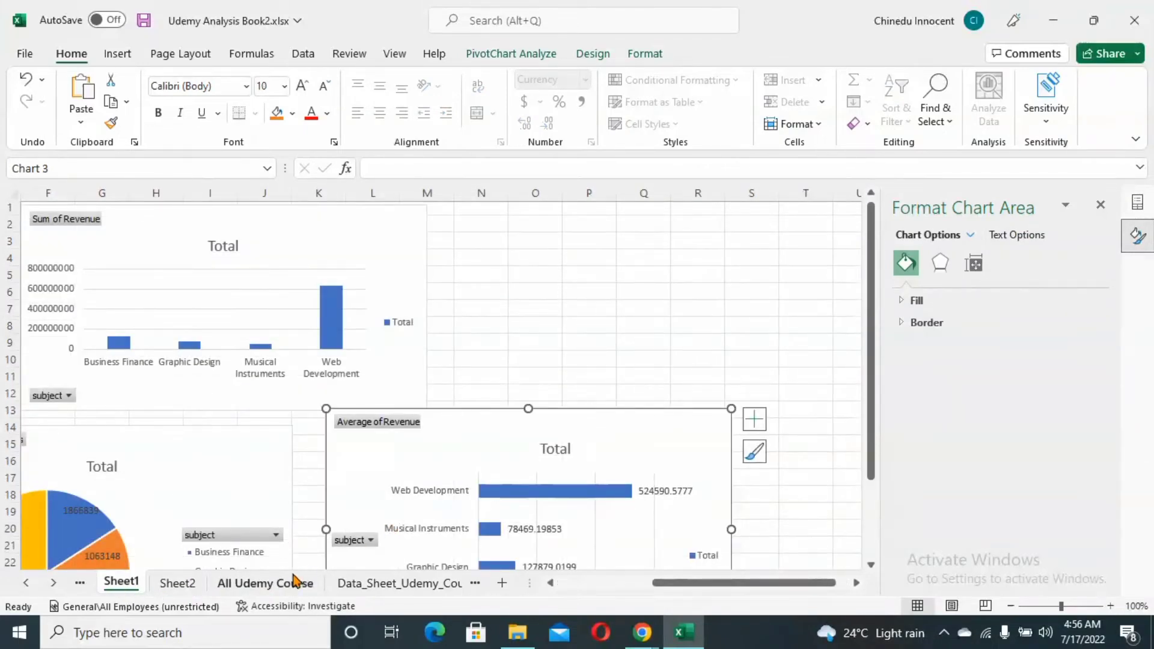
{"action": "left_click", "coordinate": [193, 589]}
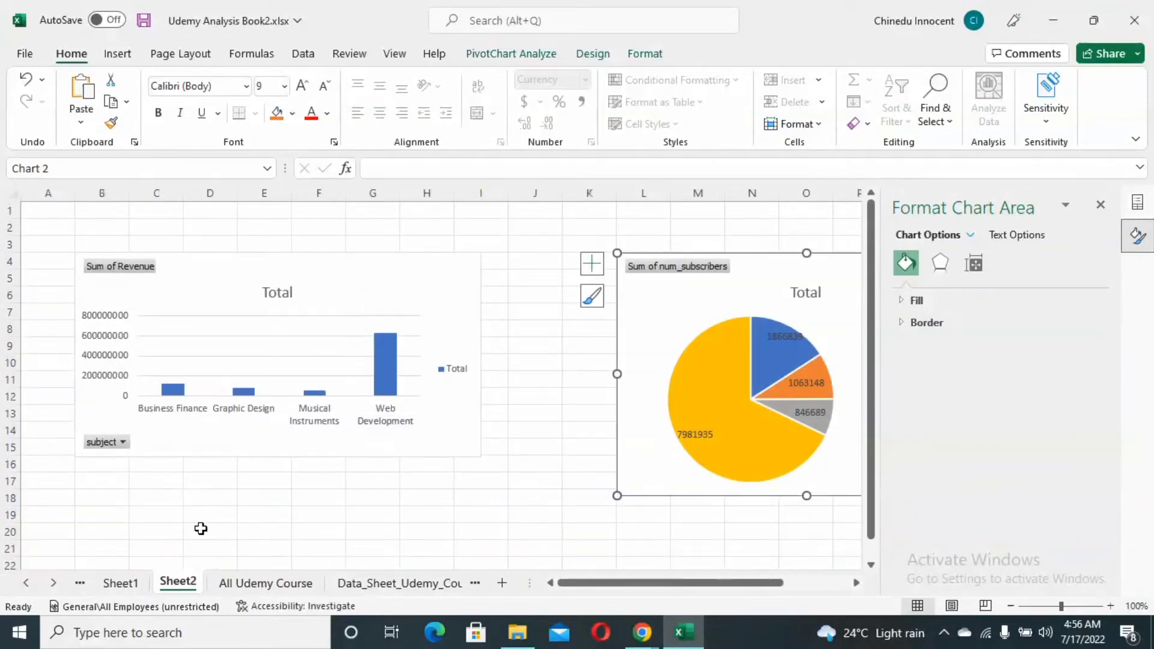
{"action": "left_click", "coordinate": [153, 516]}
{"action": "key", "text": "ctrl+v"}
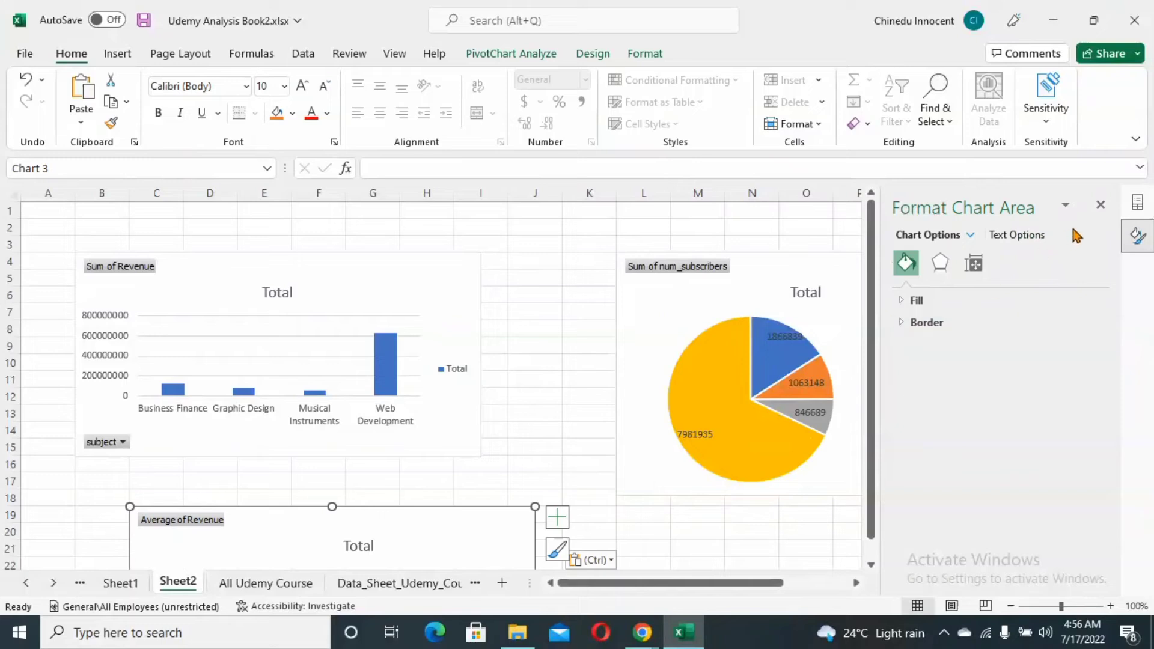
- Close the chart formatting and PivotChart field panes and move the average revenue bar chart directly beneath the total revenue chart
{"action": "left_click", "coordinate": [1104, 206]}
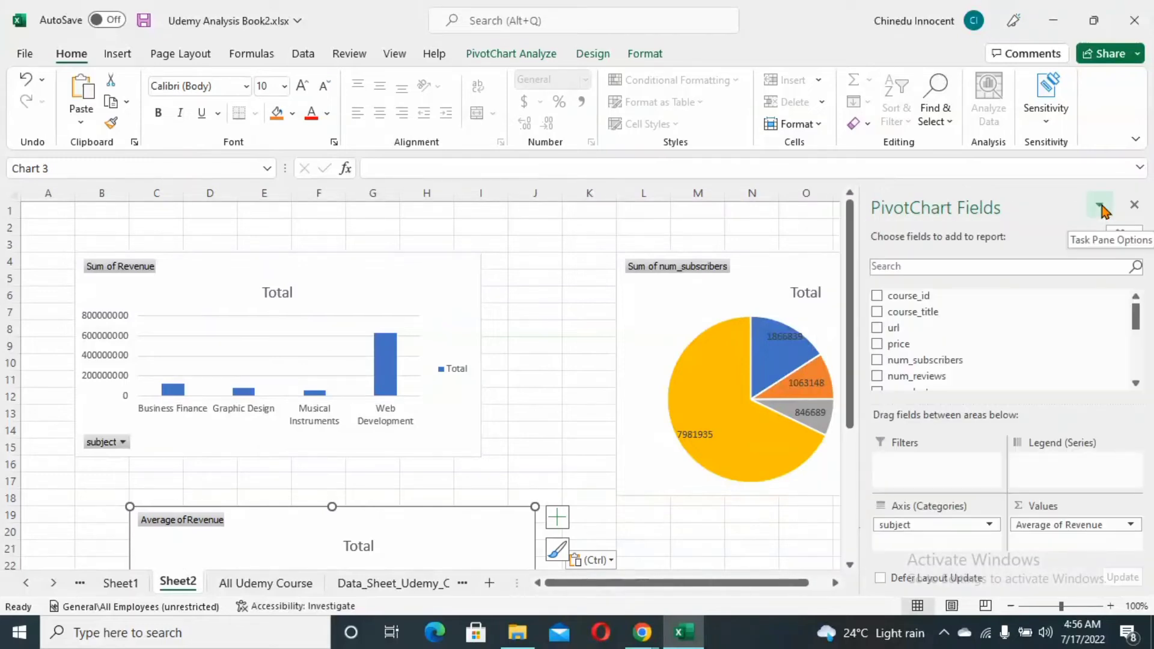
{"action": "left_click", "coordinate": [1134, 208]}
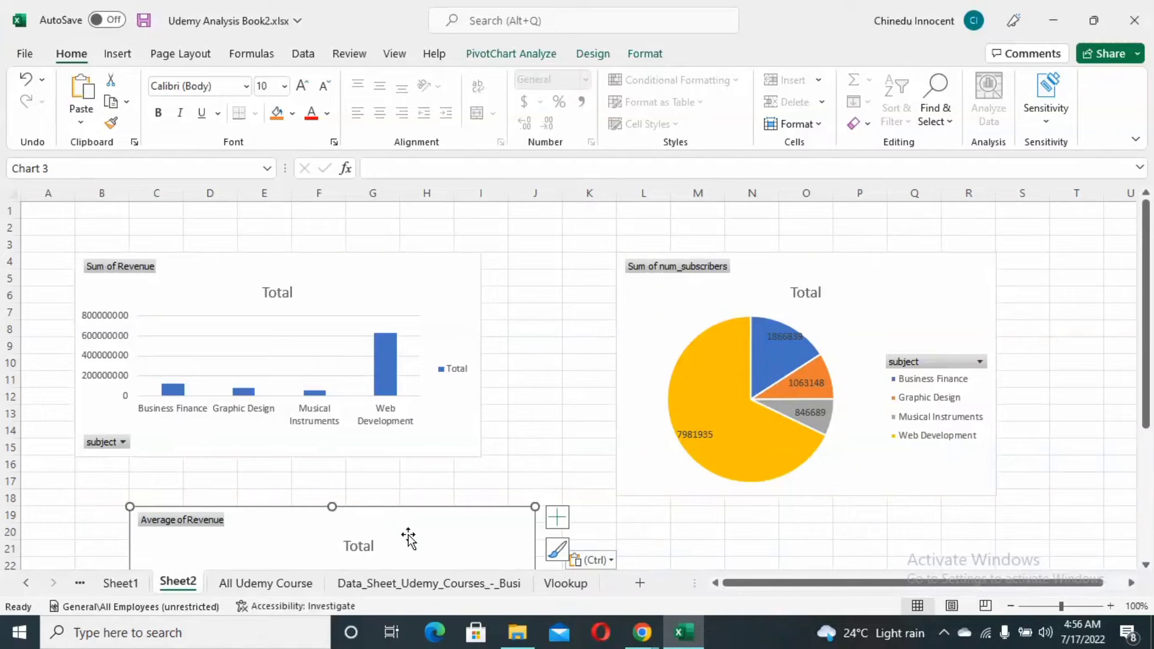
{"action": "mouse_move", "coordinate": [408, 537]}
{"action": "left_mouse_down"}
{"action": "mouse_move", "coordinate": [330, 523]}
{"action": "mouse_move", "coordinate": [349, 510]}
{"action": "left_mouse_up"}
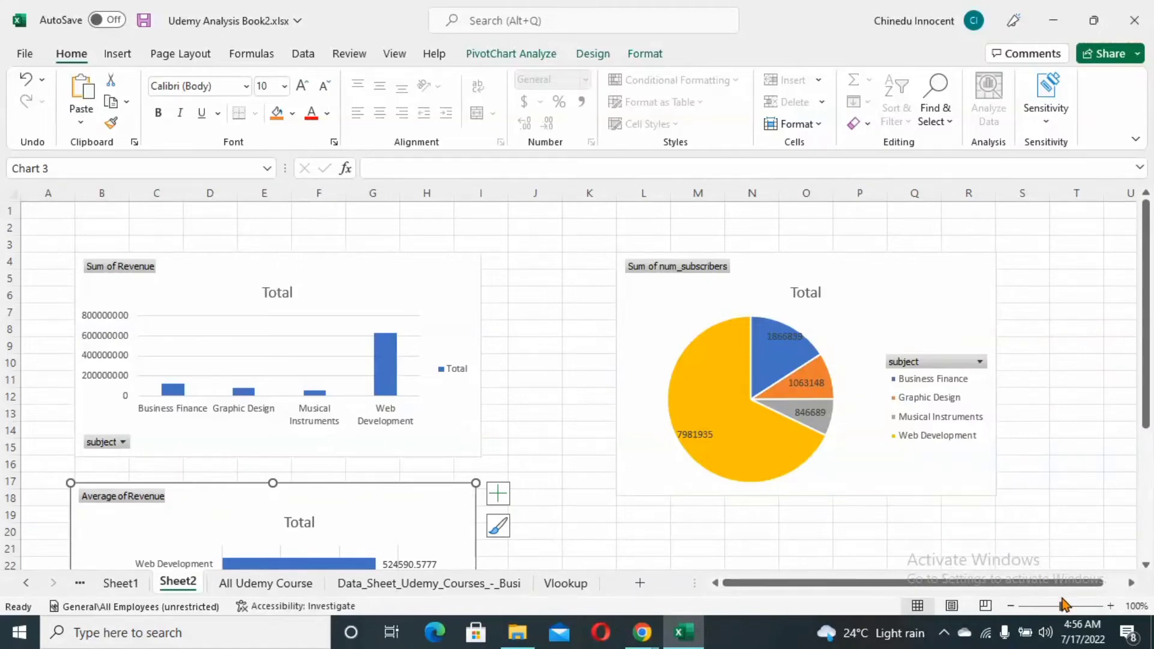
- Shift all three charts toward the sheet's middle, with total revenue at about E8 above average revenue and the subscribers pie at about N8
{"action": "left_click_drag", "start_coordinate": [1062, 607], "coordinate": [1049, 613]}
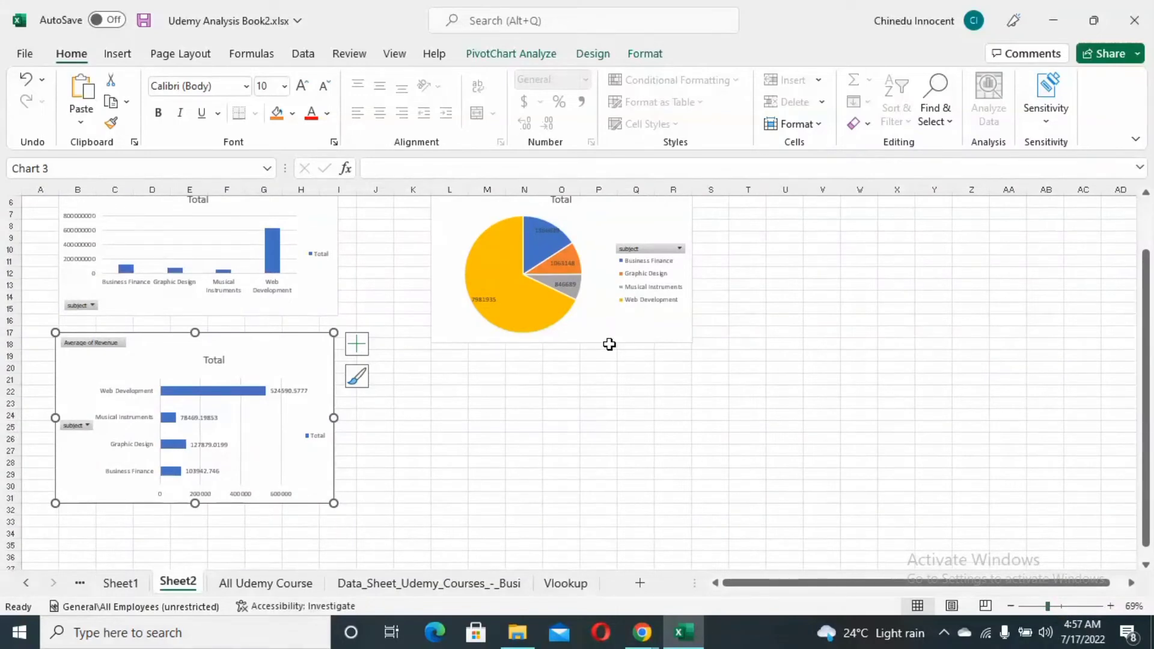
{"action": "mouse_move", "coordinate": [606, 329]}
{"action": "left_mouse_down"}
{"action": "mouse_move", "coordinate": [641, 361]}
{"action": "mouse_move", "coordinate": [674, 368]}
{"action": "mouse_move", "coordinate": [677, 396]}
{"action": "left_mouse_up"}
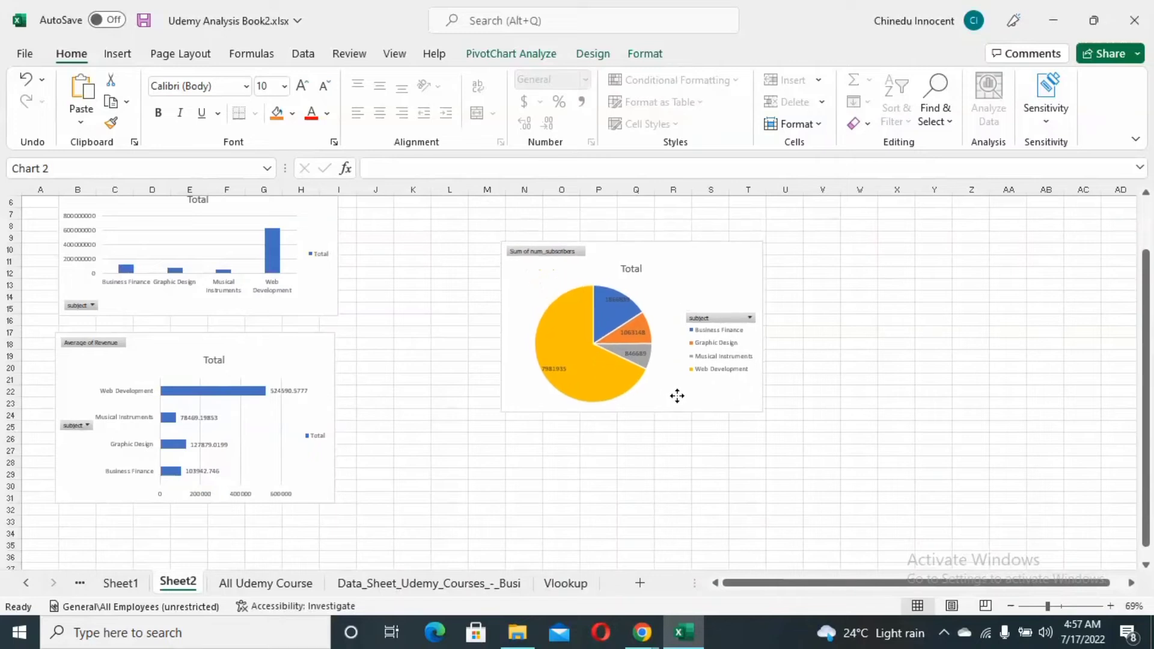
{"action": "mouse_move", "coordinate": [310, 407]}
{"action": "left_mouse_down"}
{"action": "mouse_move", "coordinate": [394, 453]}
{"action": "mouse_move", "coordinate": [458, 453]}
{"action": "mouse_move", "coordinate": [436, 454]}
{"action": "left_mouse_up"}
{"action": "mouse_move", "coordinate": [293, 287]}
{"action": "left_mouse_down"}
{"action": "mouse_move", "coordinate": [340, 325]}
{"action": "mouse_move", "coordinate": [416, 342]}
{"action": "left_mouse_up"}
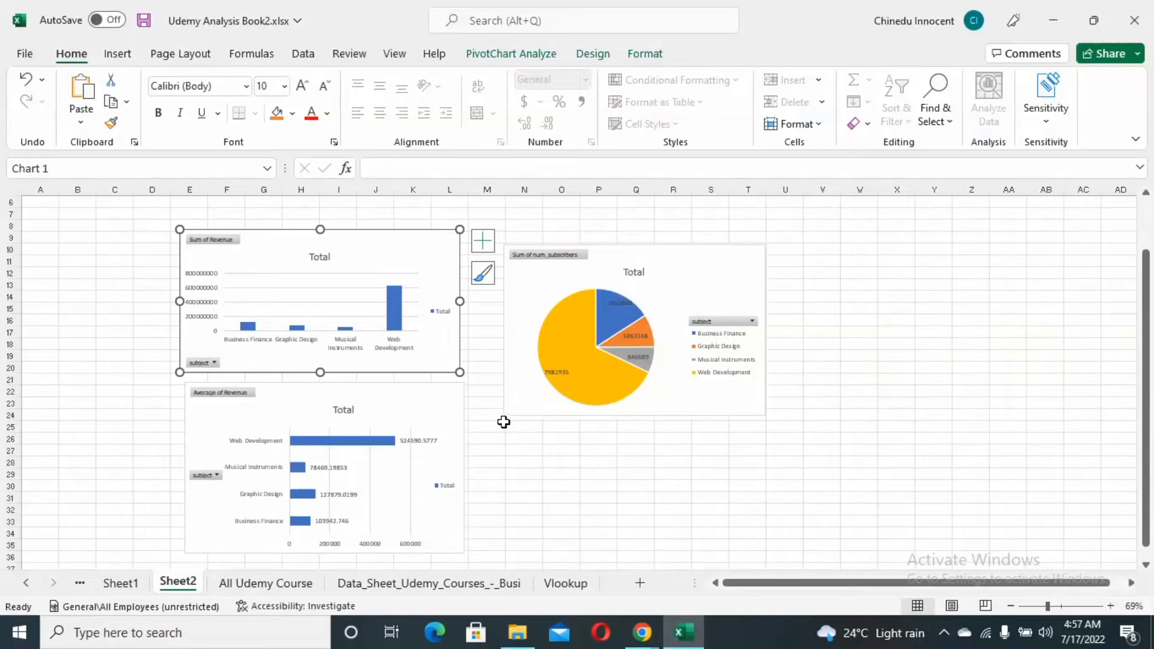
{"action": "left_click", "coordinate": [522, 399]}
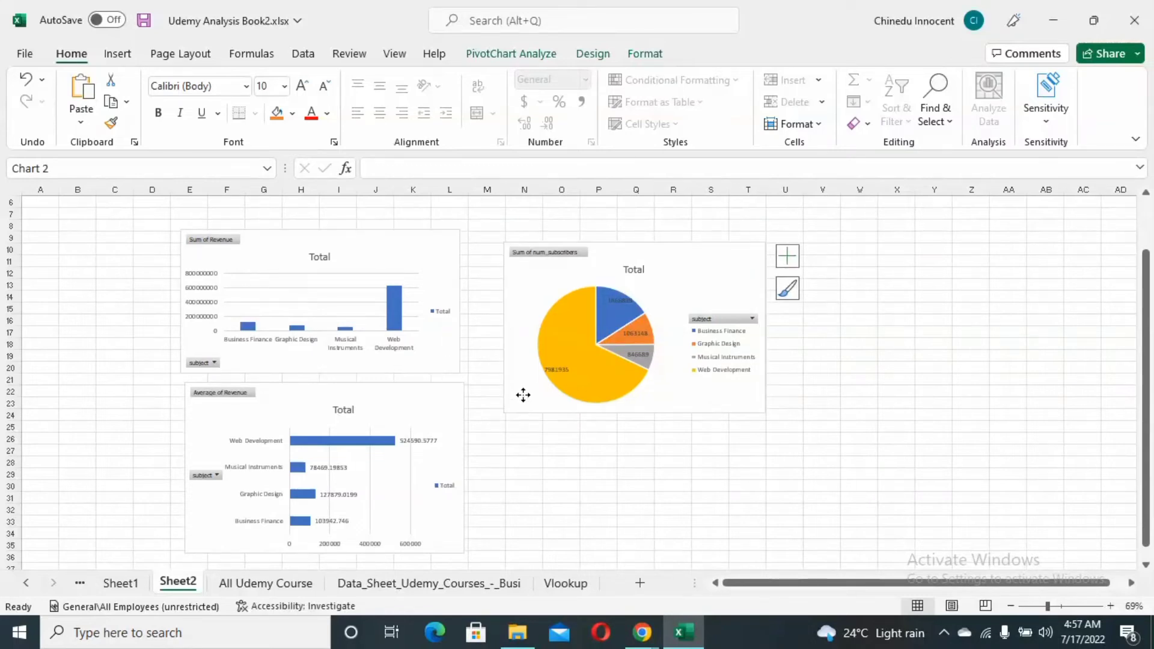
{"action": "left_click_drag", "start_coordinate": [523, 399], "coordinate": [527, 377]}
- Move the average revenue chart to about H23 below the other two, and the total revenue chart to about E10
{"action": "mouse_move", "coordinate": [419, 438]}
{"action": "left_mouse_down"}
{"action": "mouse_move", "coordinate": [471, 467]}
{"action": "mouse_move", "coordinate": [526, 450]}
{"action": "left_mouse_up"}
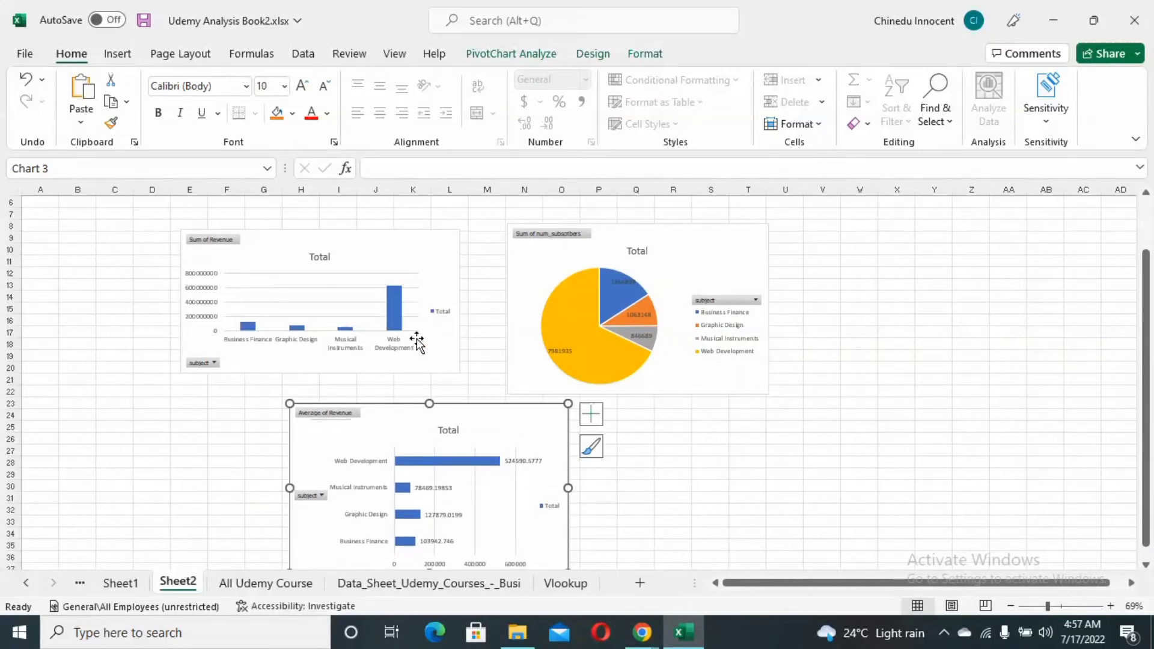
{"action": "left_click_drag", "start_coordinate": [416, 341], "coordinate": [438, 361]}
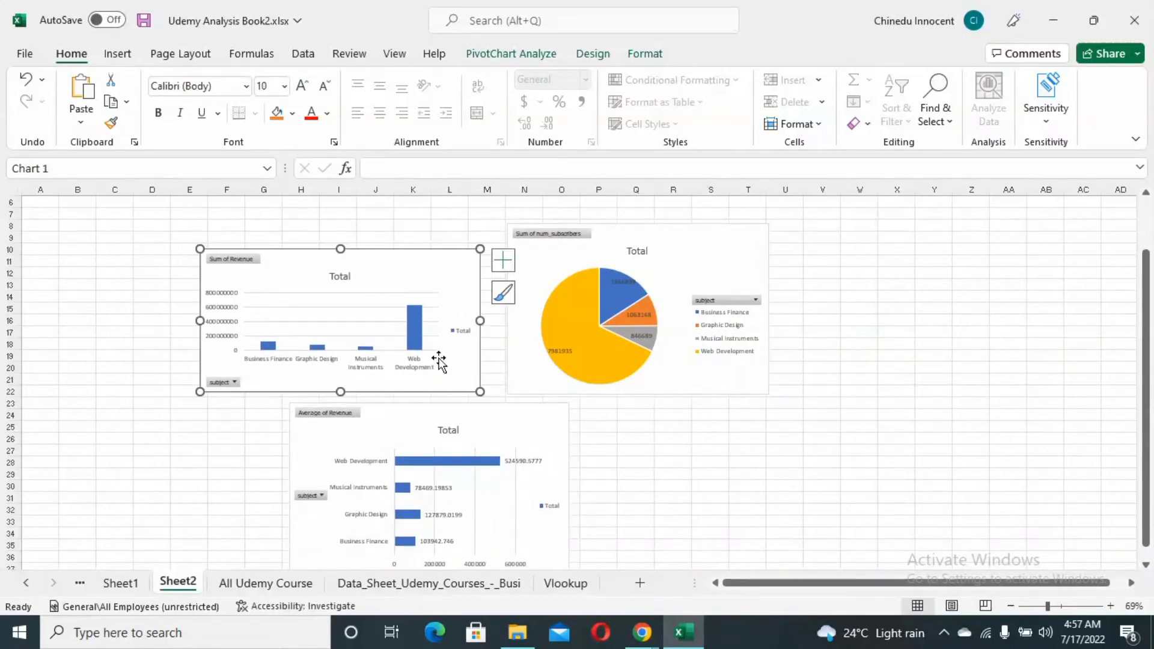
{"action": "left_click", "coordinate": [828, 277]}
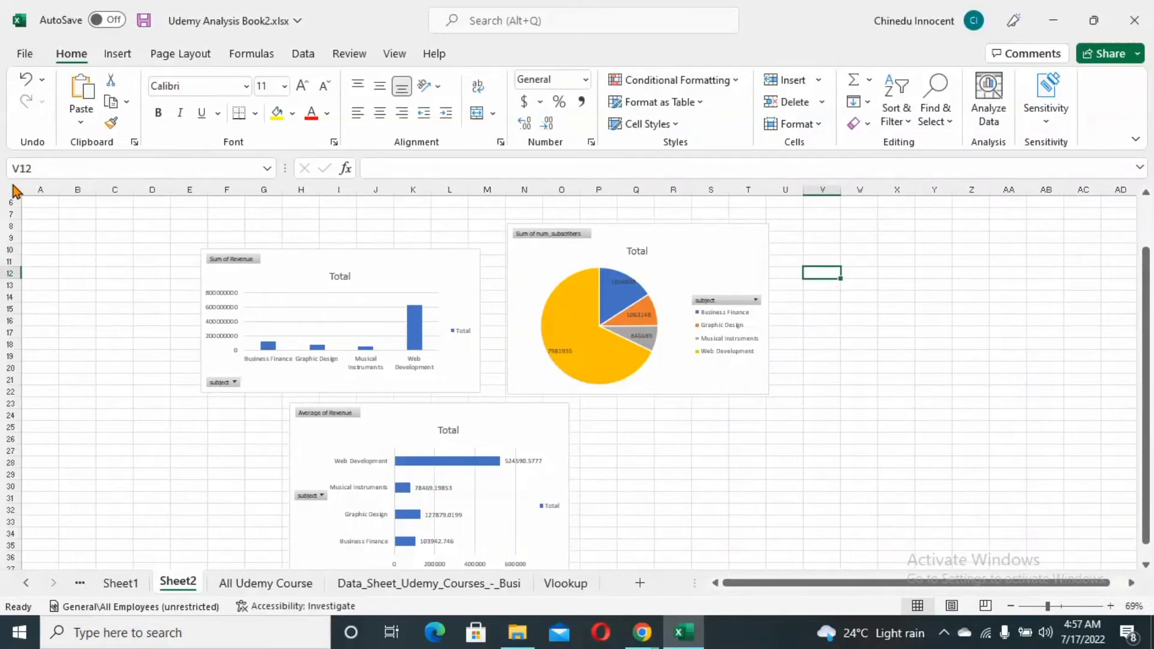
- Select all cells of Sheet2 and turn off the gridlines
{"action": "left_click", "coordinate": [41, 204]}
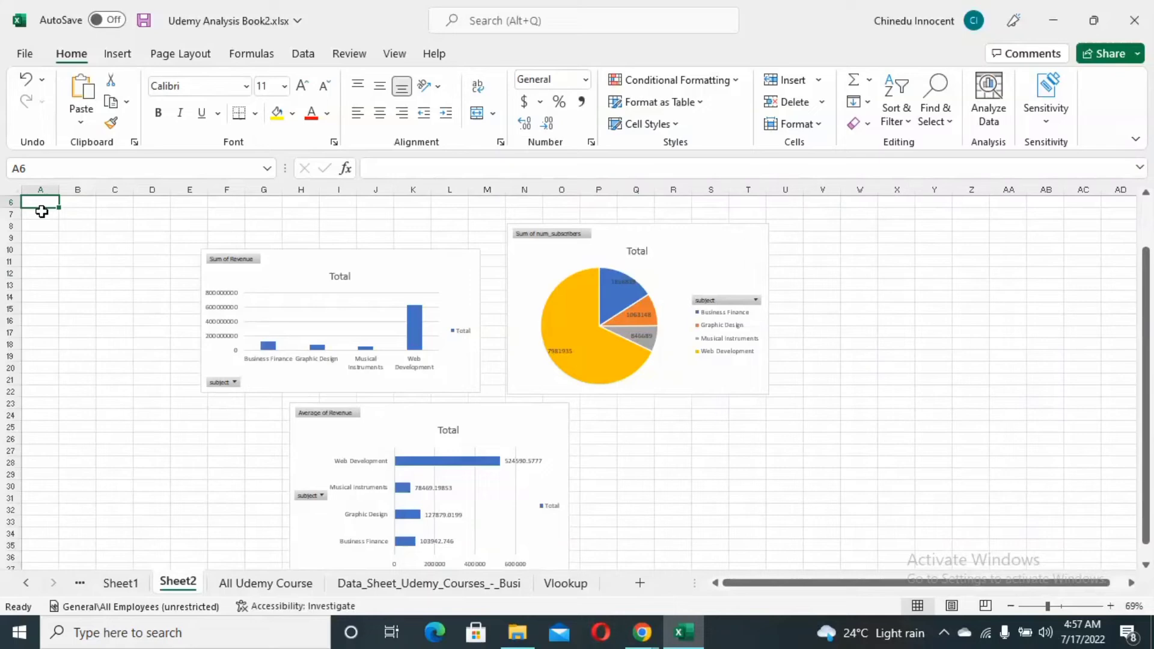
{"action": "left_click", "coordinate": [13, 190]}
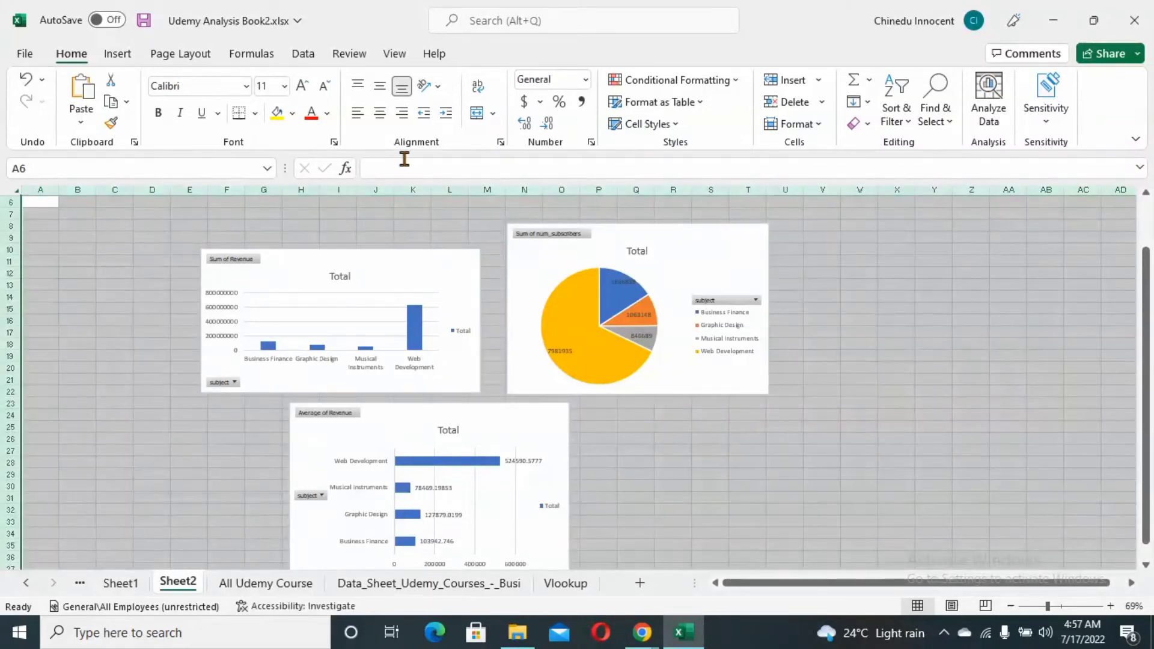
{"action": "left_click", "coordinate": [394, 54]}
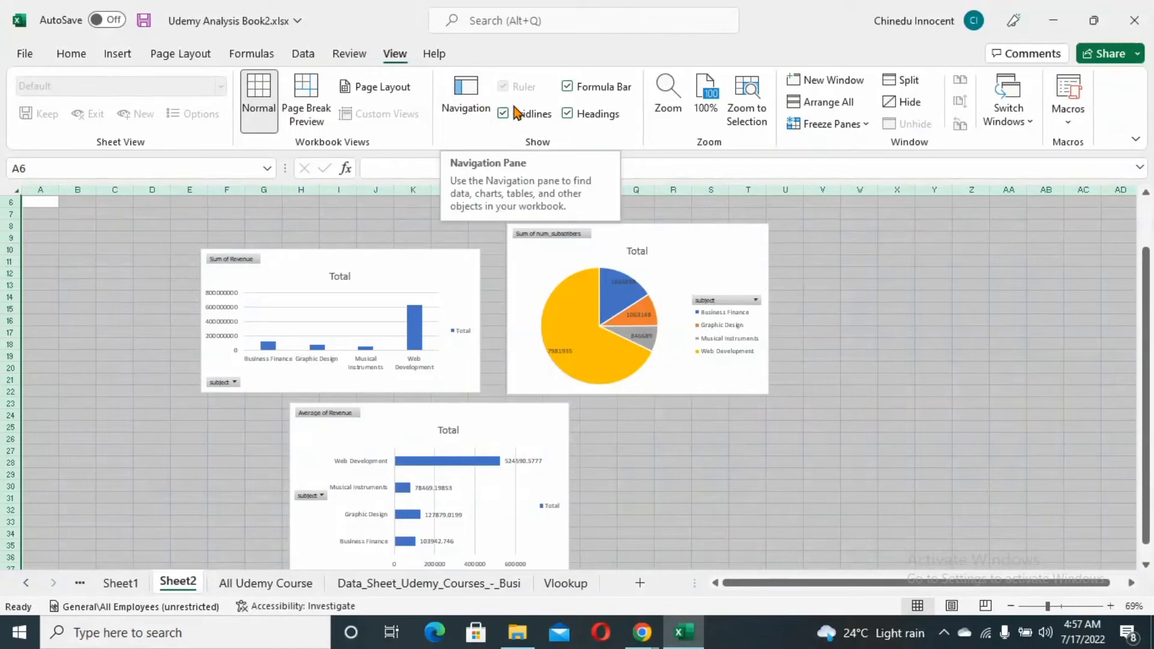
{"action": "left_click", "coordinate": [505, 114]}
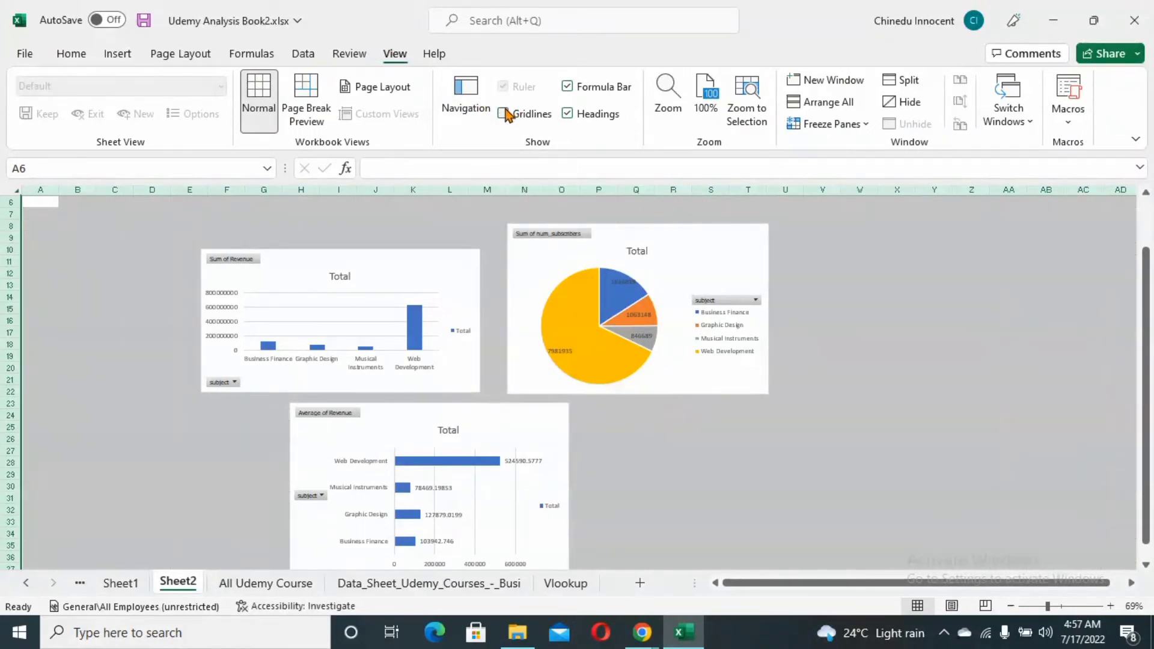
- Make the total revenue column chart taller by raising its upper edge to about row 8, level with the pie chart
{"action": "left_click", "coordinate": [398, 269]}
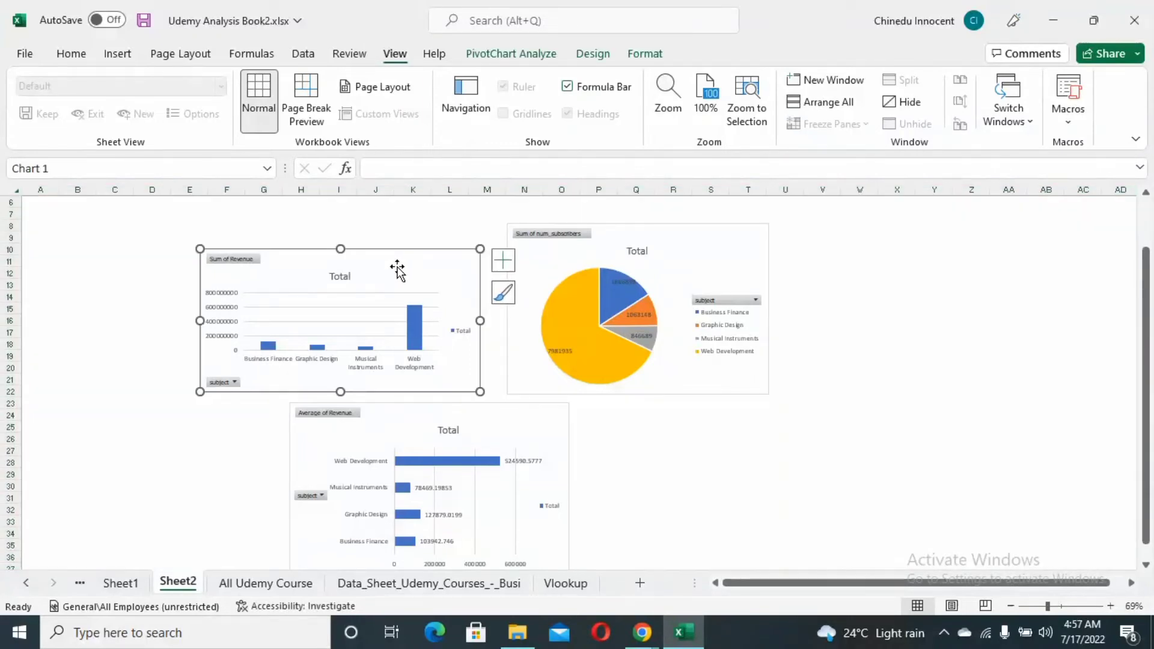
{"action": "left_click_drag", "start_coordinate": [341, 249], "coordinate": [343, 225]}
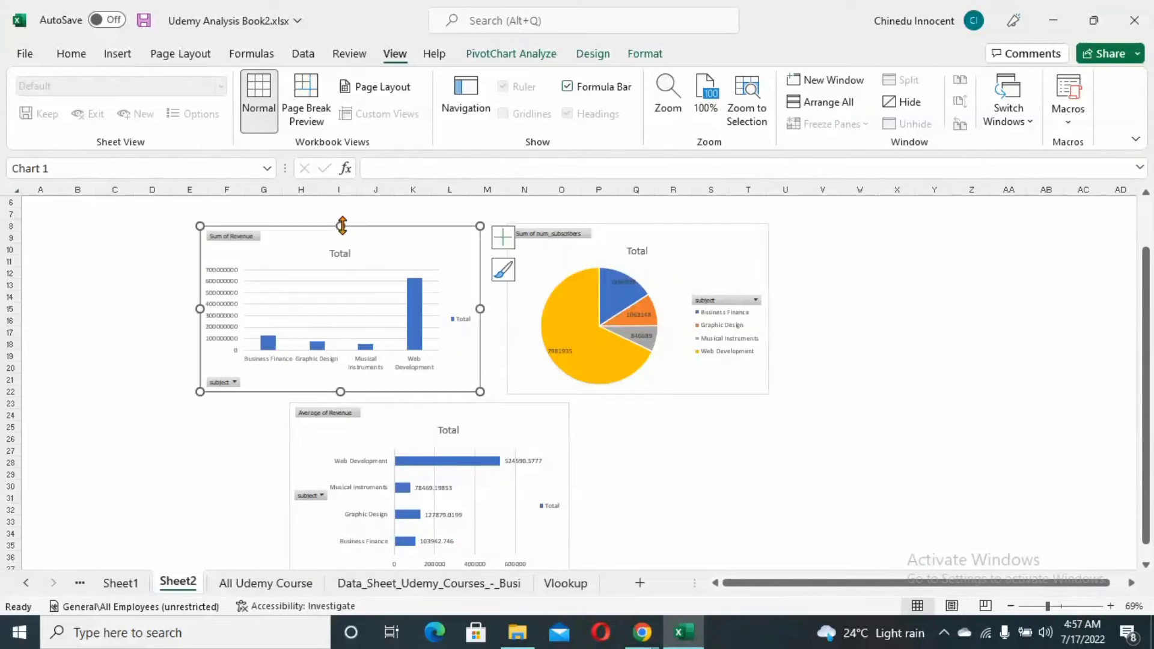
{"action": "left_click", "coordinate": [638, 452]}
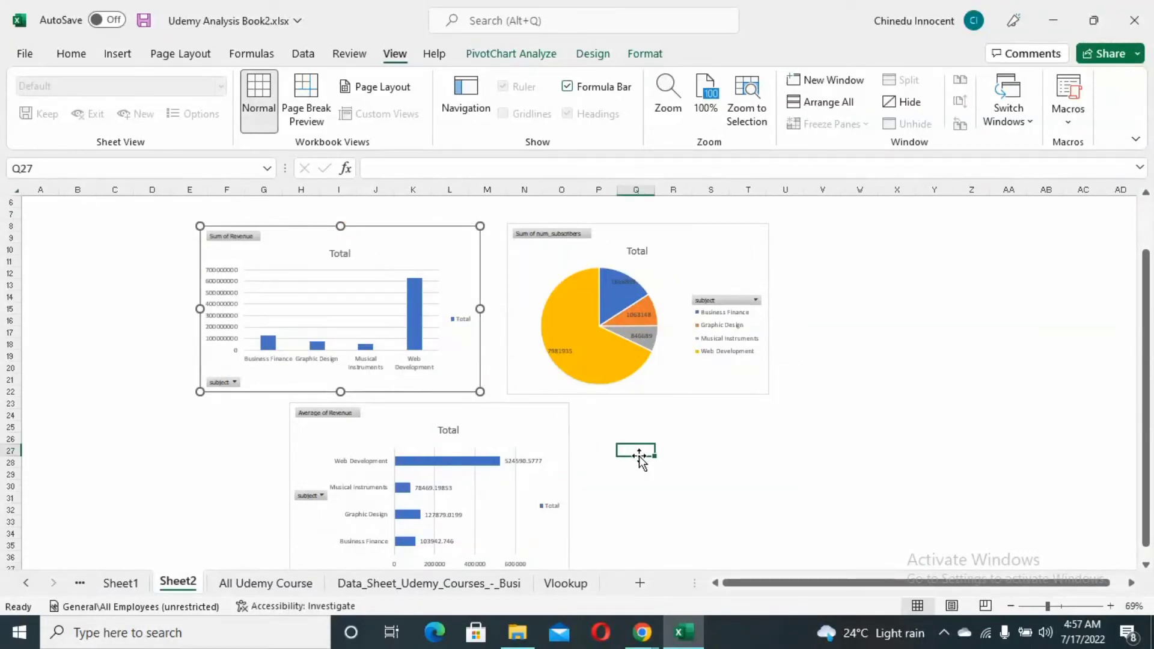
- Widen the average revenue bar chart to about column S and move it up close beneath the two upper charts
{"action": "left_click", "coordinate": [543, 451]}
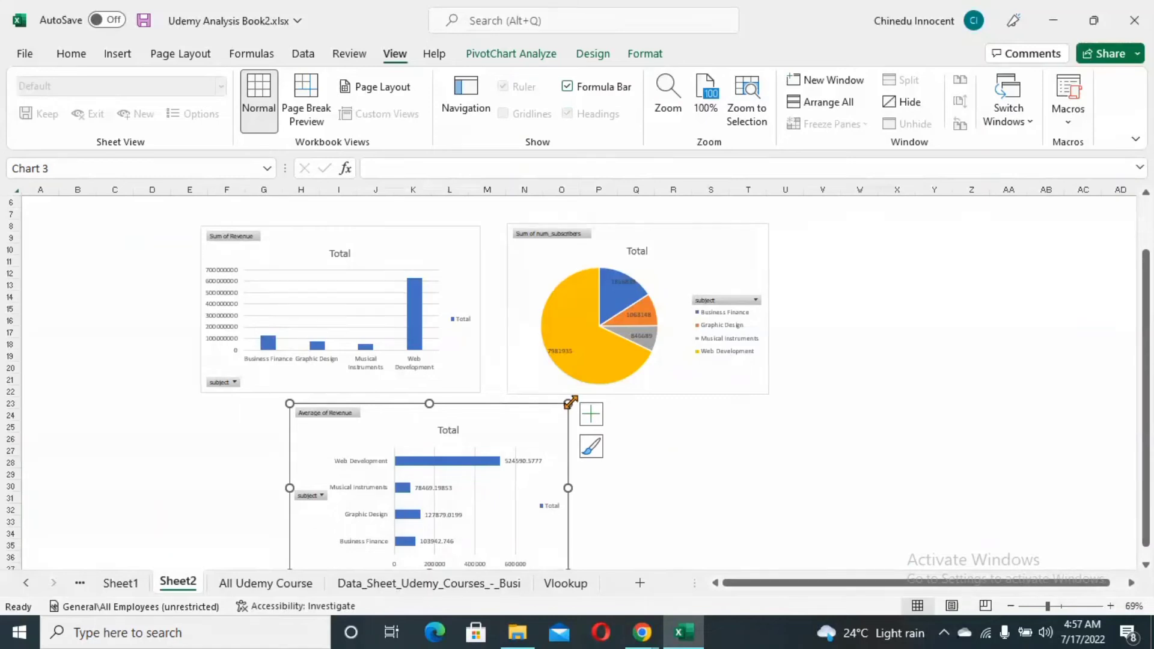
{"action": "left_click_drag", "start_coordinate": [568, 405], "coordinate": [698, 406]}
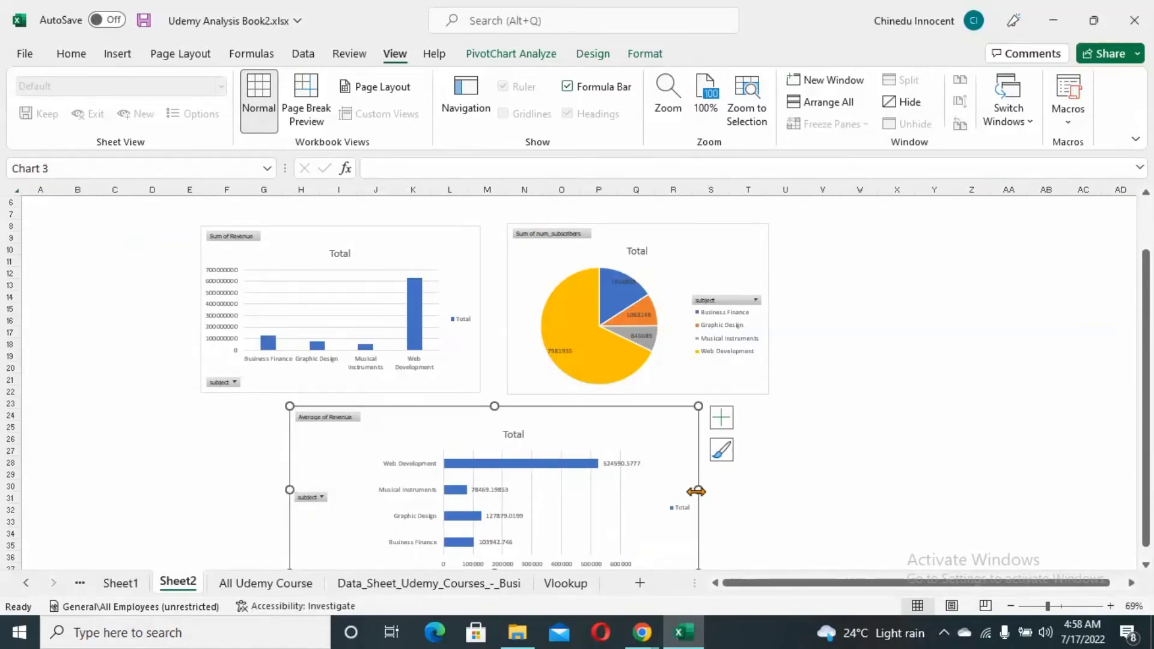
{"action": "left_click_drag", "start_coordinate": [655, 477], "coordinate": [654, 475]}
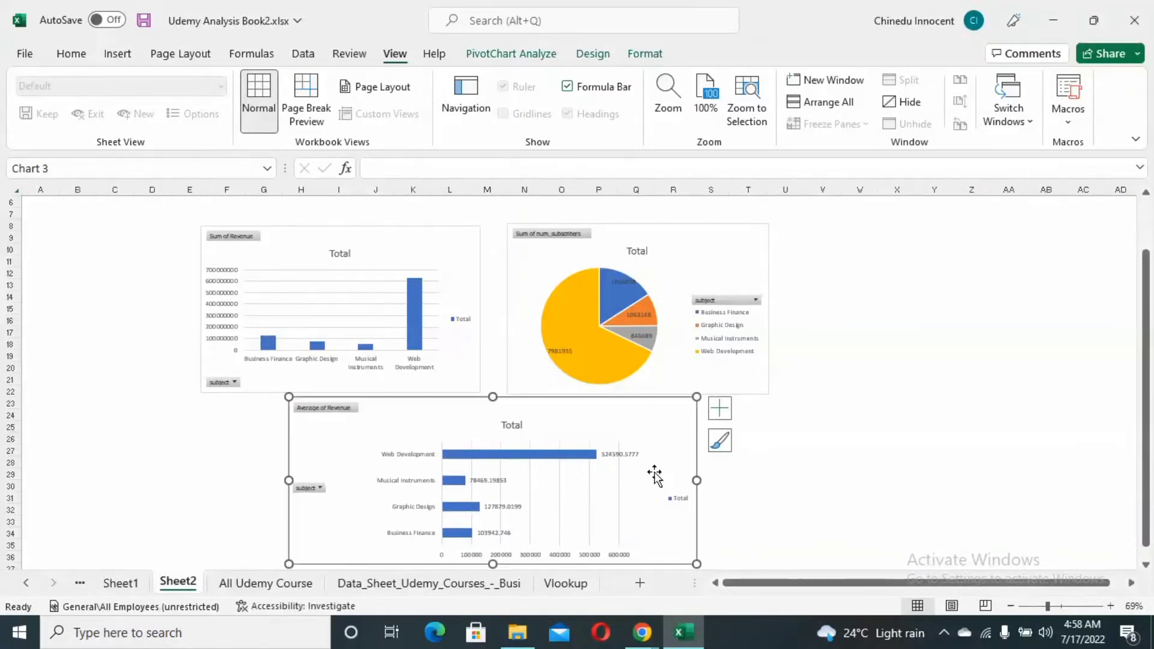
{"action": "left_click", "coordinate": [772, 470]}
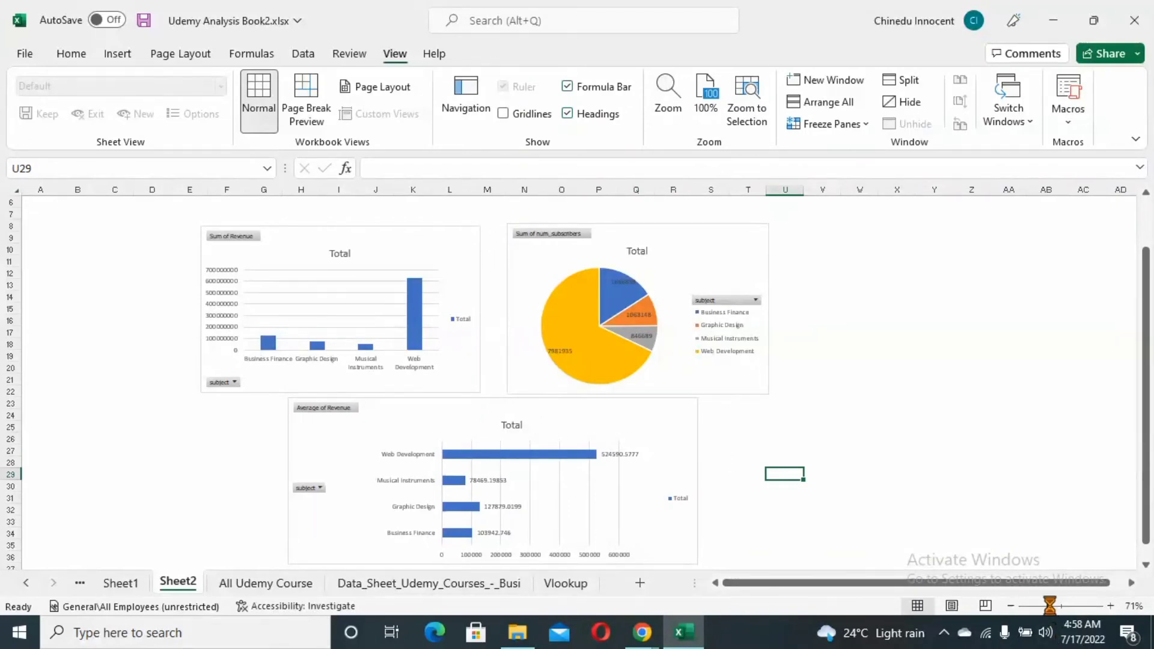
- Draw a wide text box above the charts from about H to T and enter the title UDEMY SUBJECT DASHBOARD
{"action": "left_click_drag", "start_coordinate": [1049, 605], "coordinate": [1050, 607]}
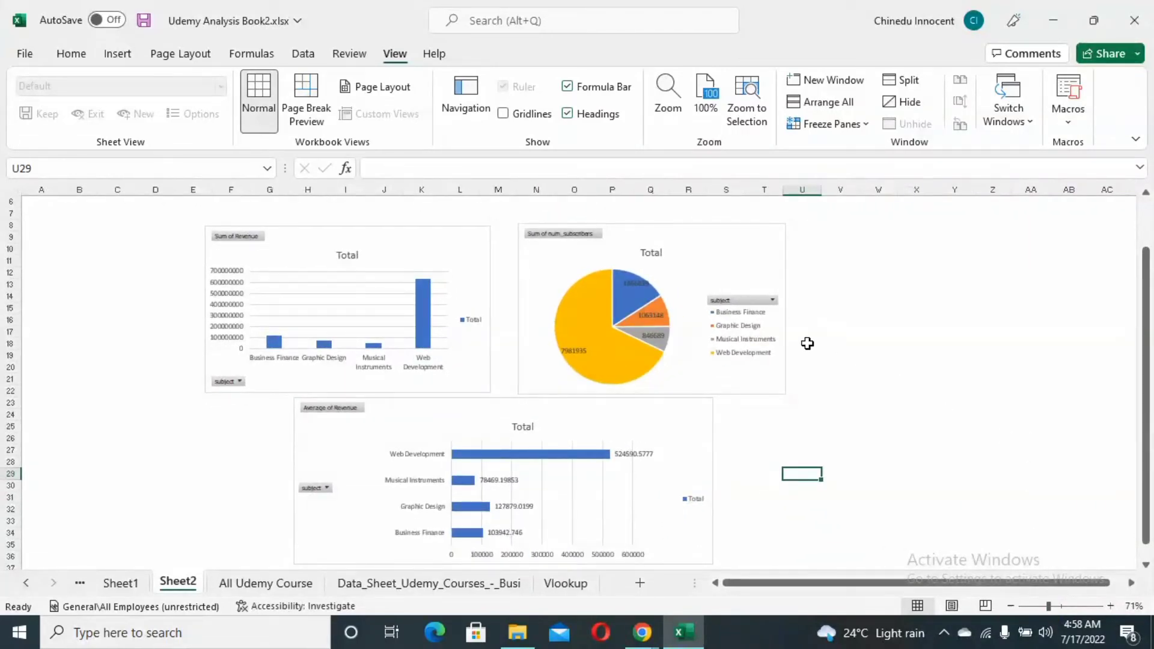
{"action": "left_click", "coordinate": [341, 208]}
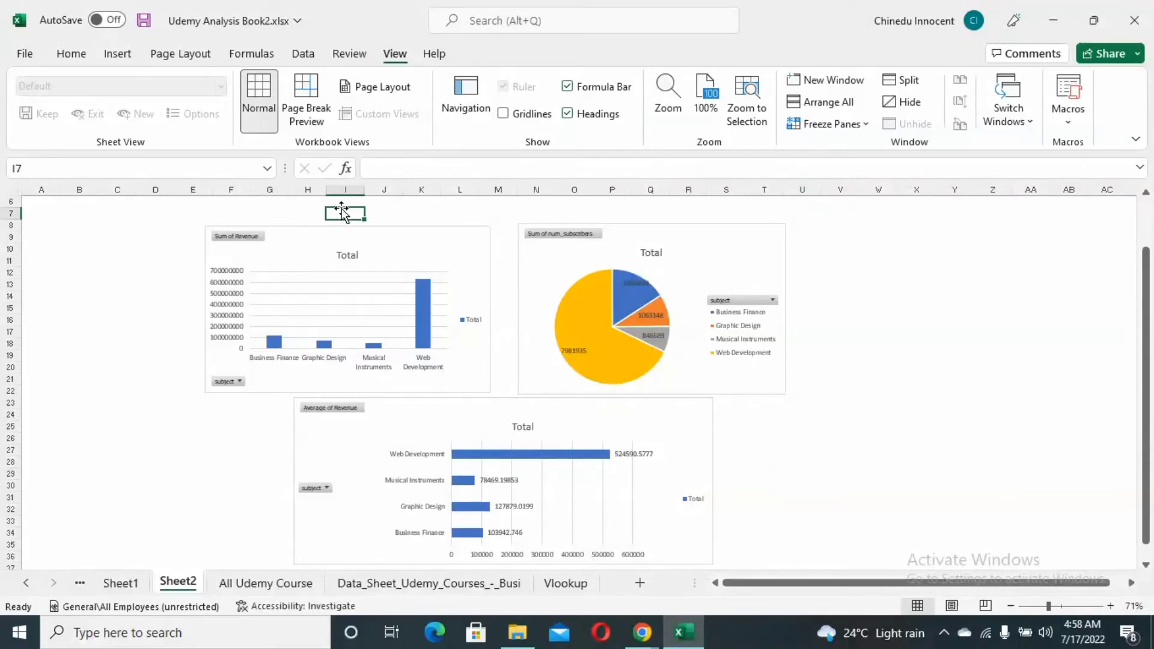
{"action": "left_click", "coordinate": [107, 58]}
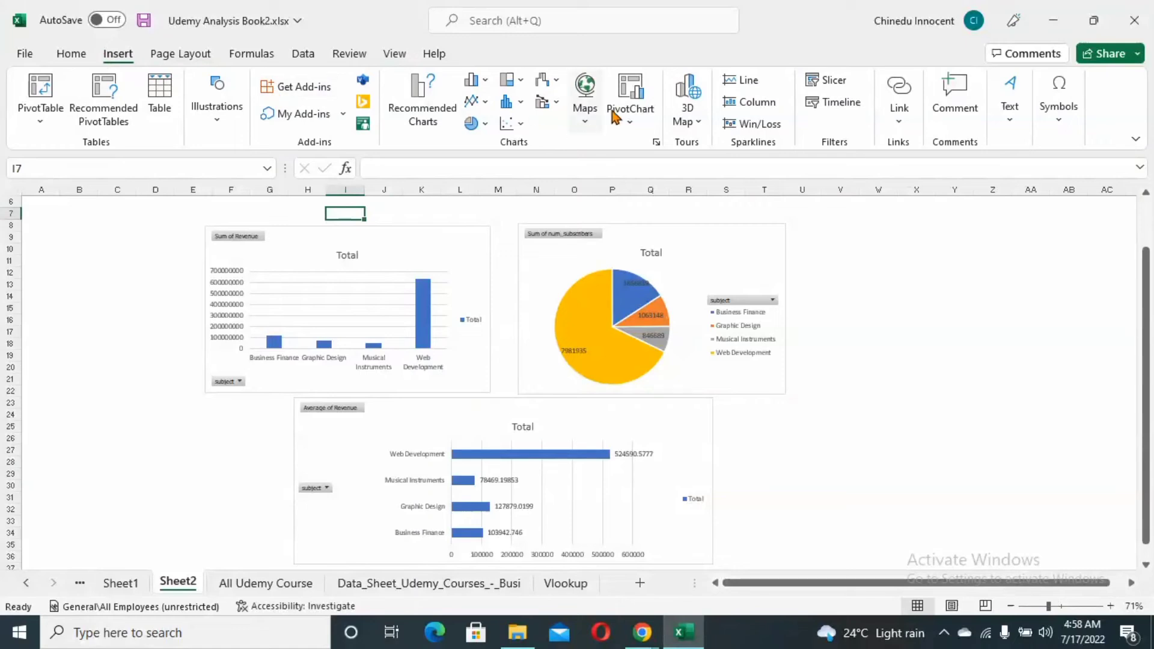
{"action": "left_click", "coordinate": [1011, 115]}
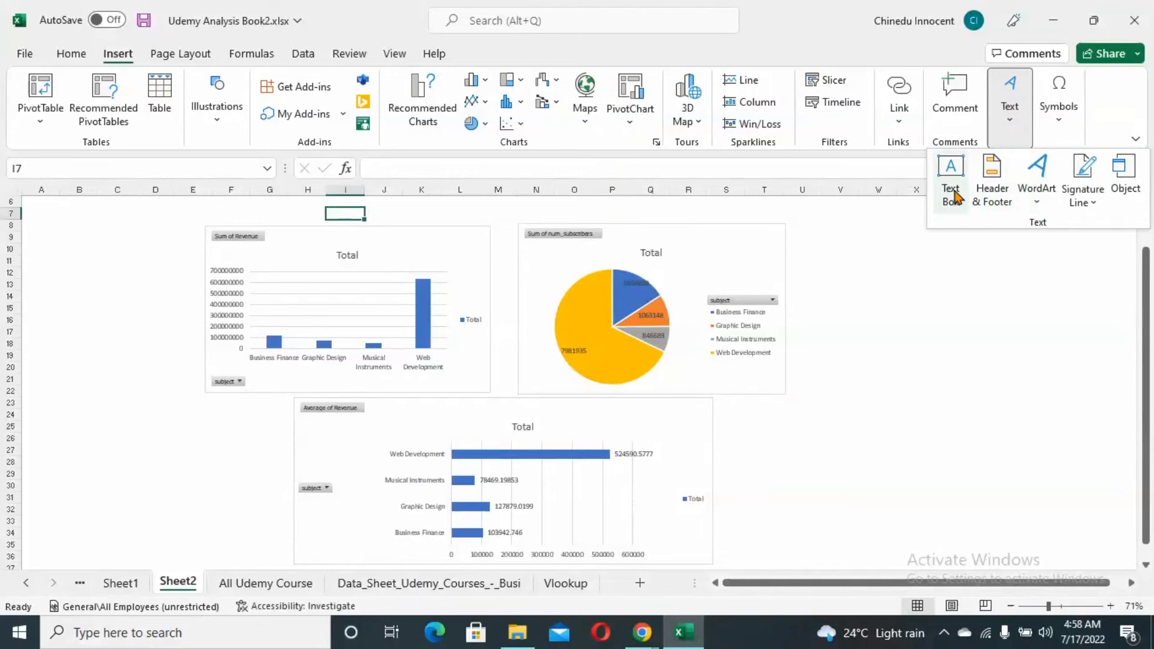
{"action": "left_click", "coordinate": [951, 194]}
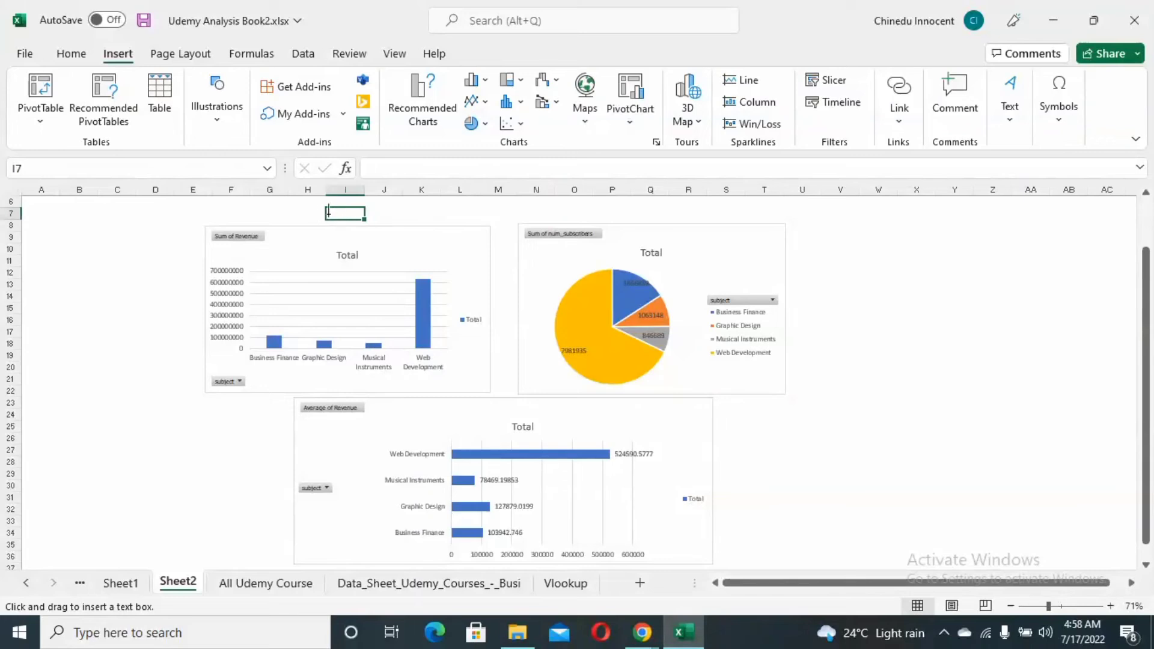
{"action": "left_click_drag", "start_coordinate": [324, 208], "coordinate": [770, 234]}
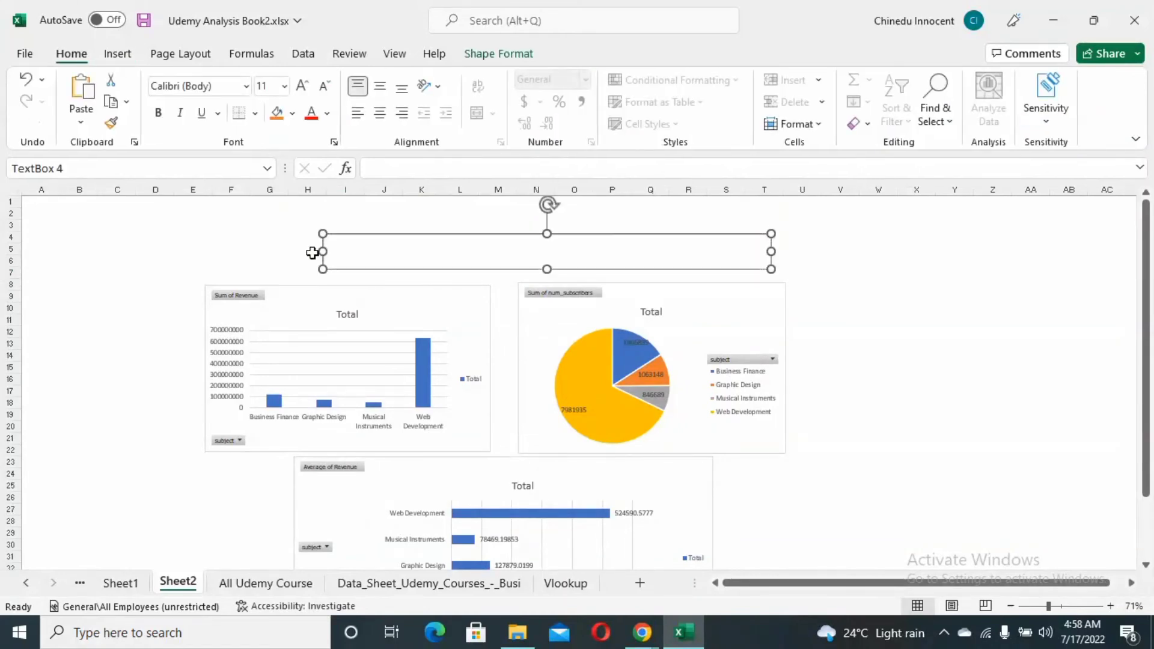
{"action": "left_click", "coordinate": [360, 256]}
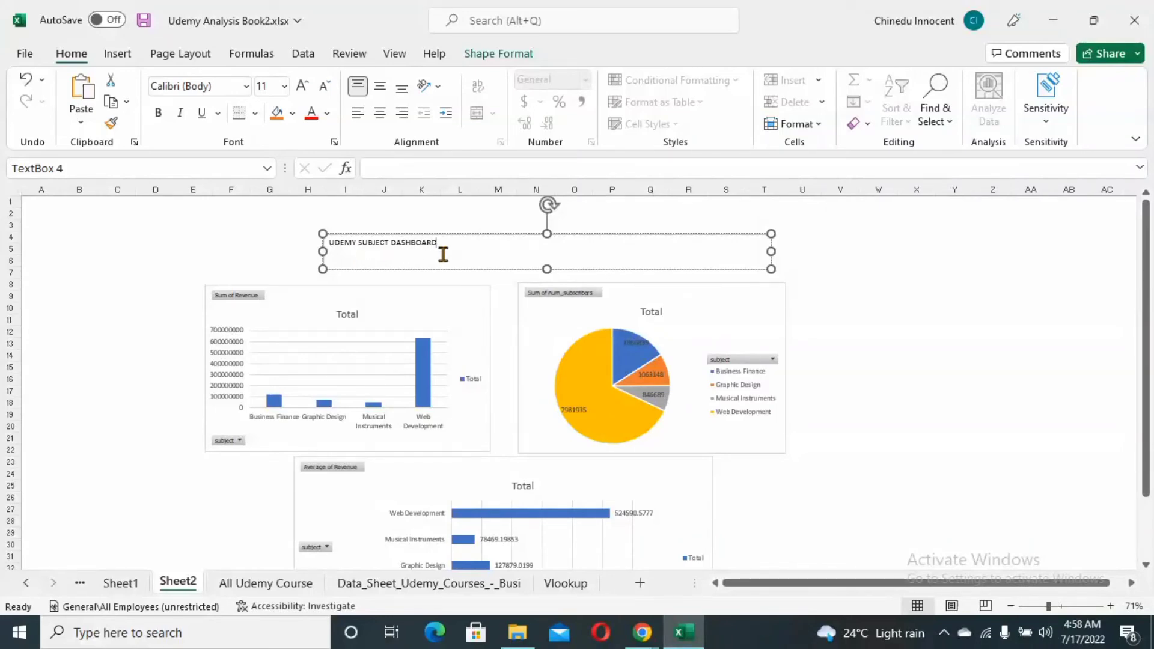
- Set the font size of the whole dashboard title to 24
{"action": "key", "text": "ctrl+a"}
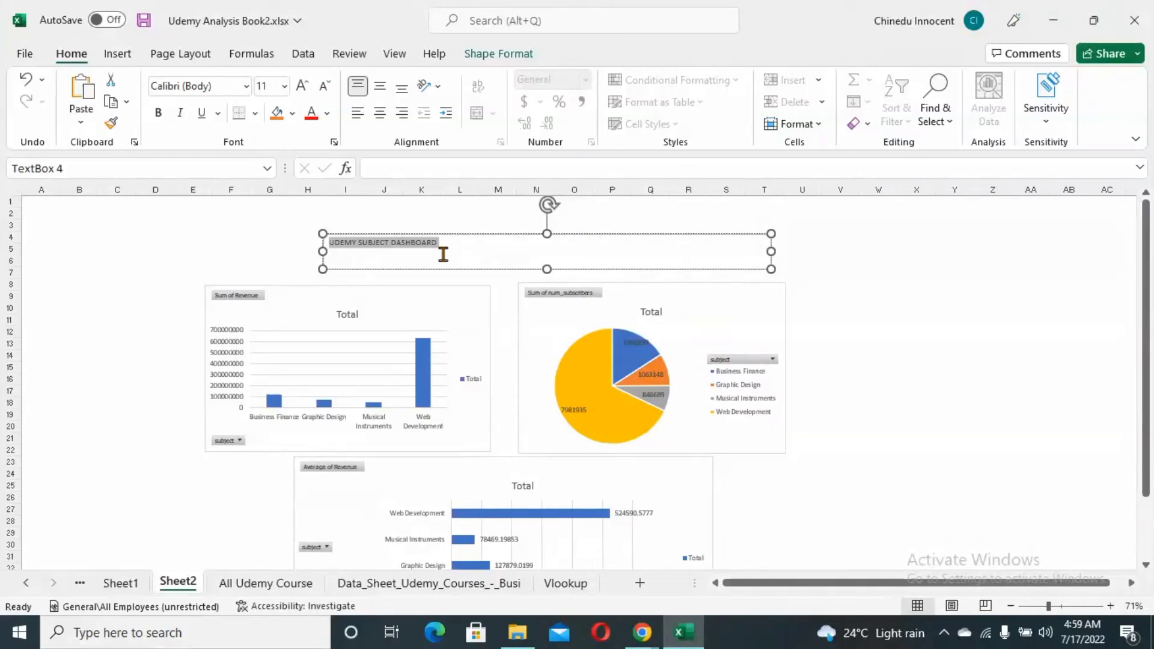
{"action": "left_click", "coordinate": [285, 87]}
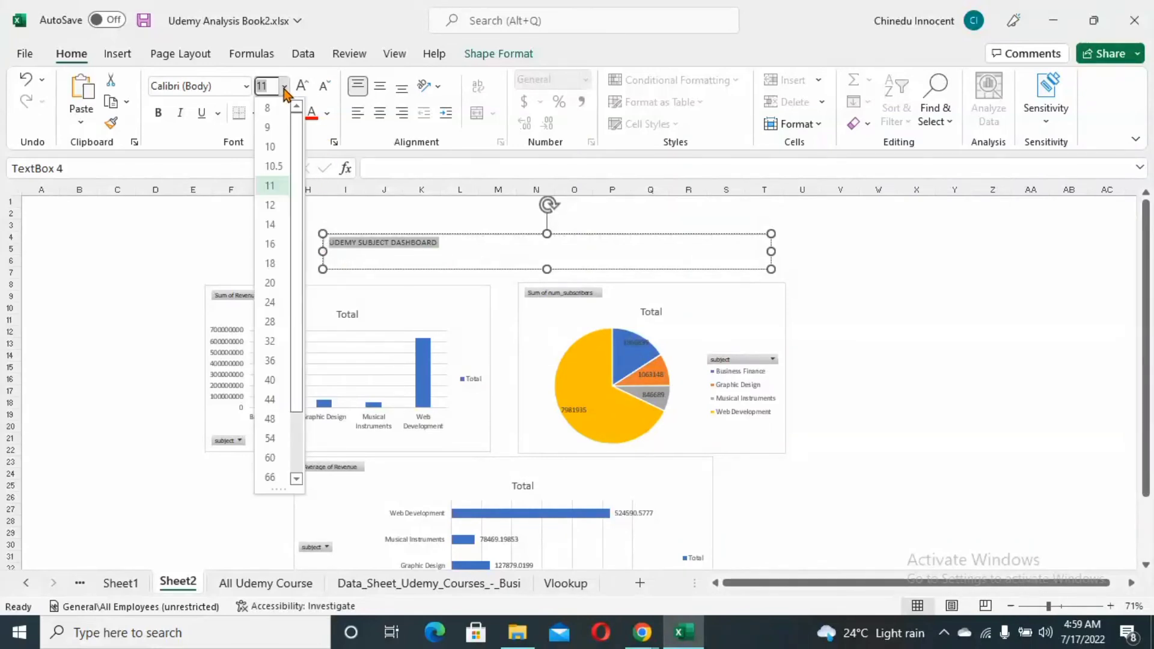
{"action": "left_click", "coordinate": [269, 302]}
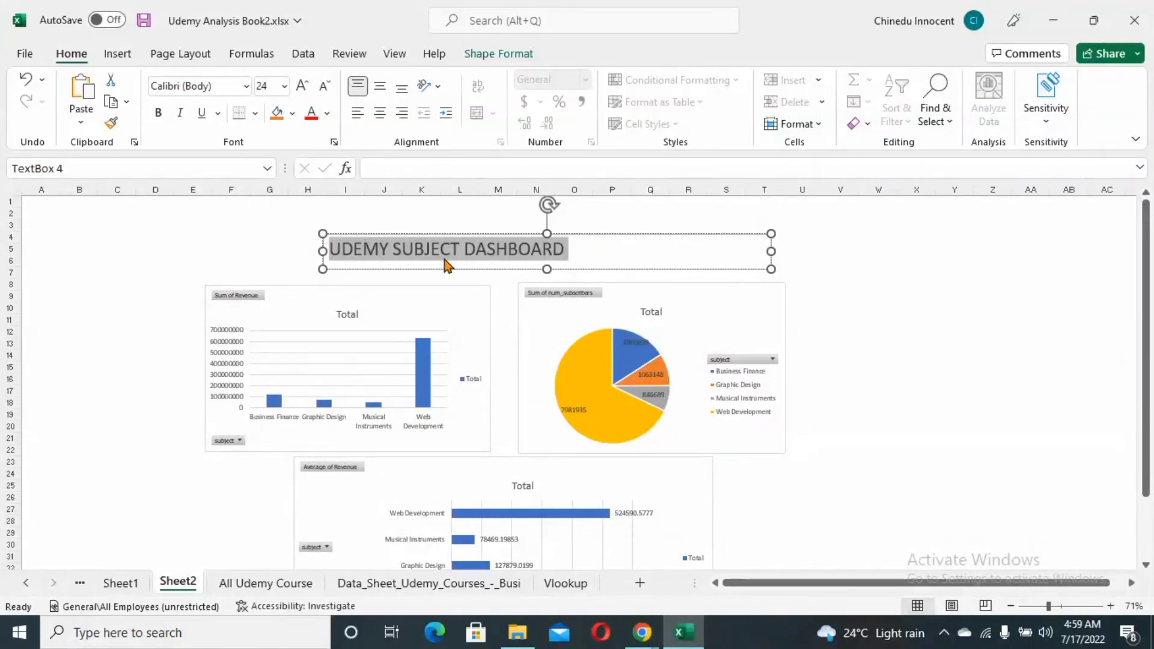
- Color the UDEMY SUBJECT DASHBOARD title theme blue and narrow its text box to end at about column P
{"action": "left_click", "coordinate": [312, 114]}
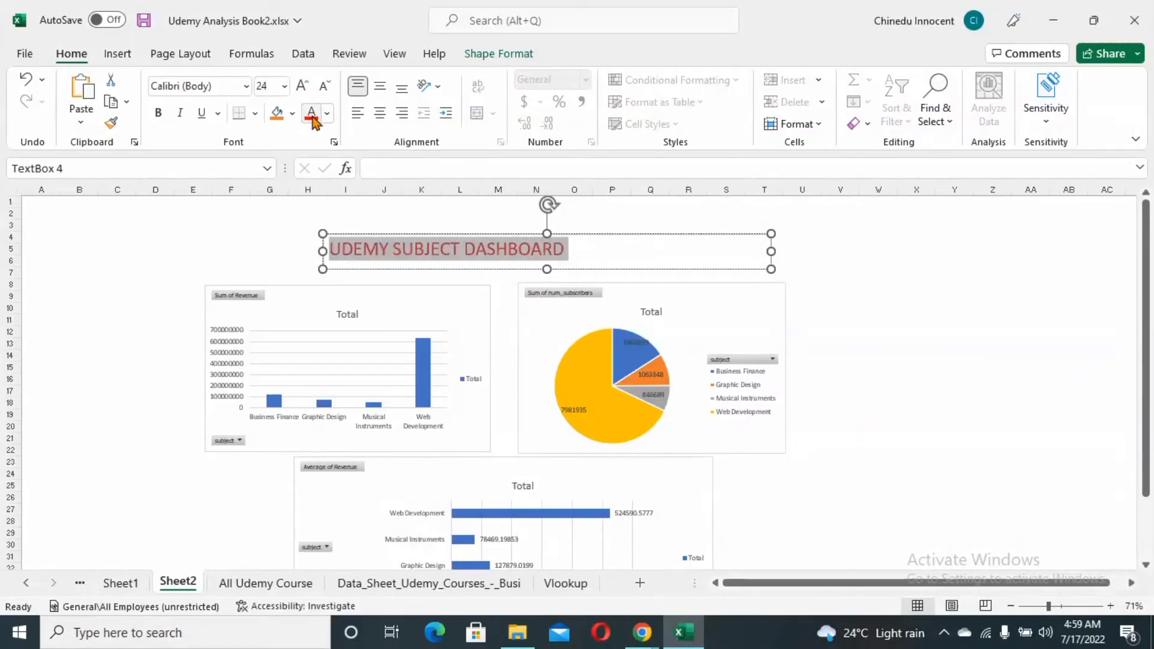
{"action": "left_click", "coordinate": [327, 114]}
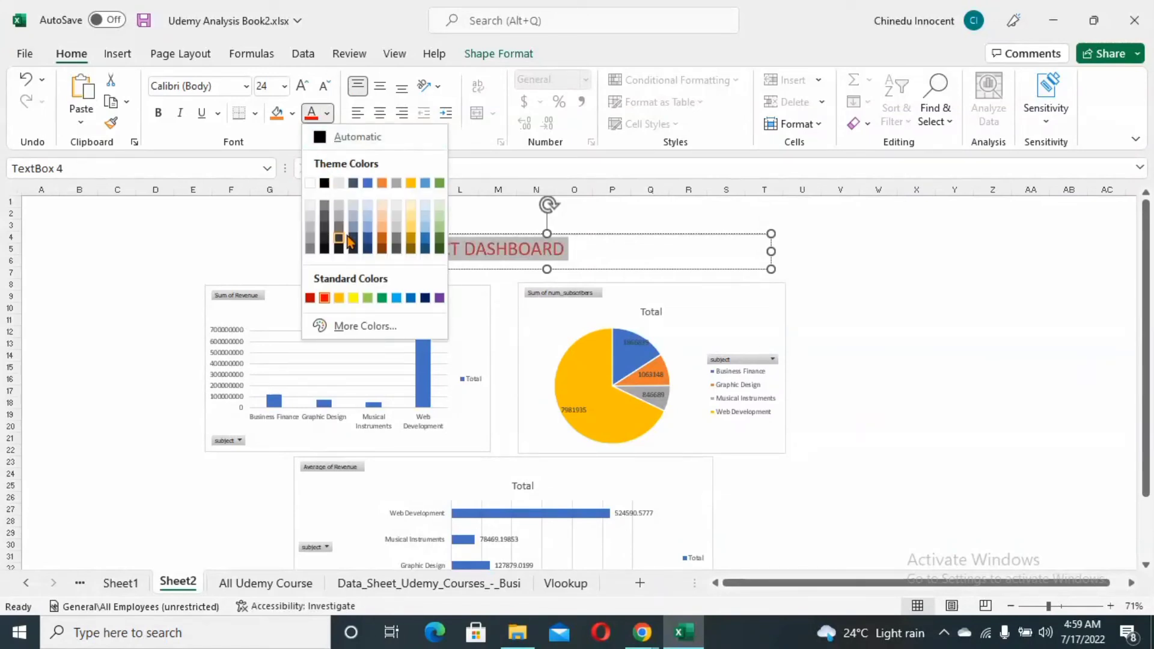
{"action": "left_click", "coordinate": [368, 183]}
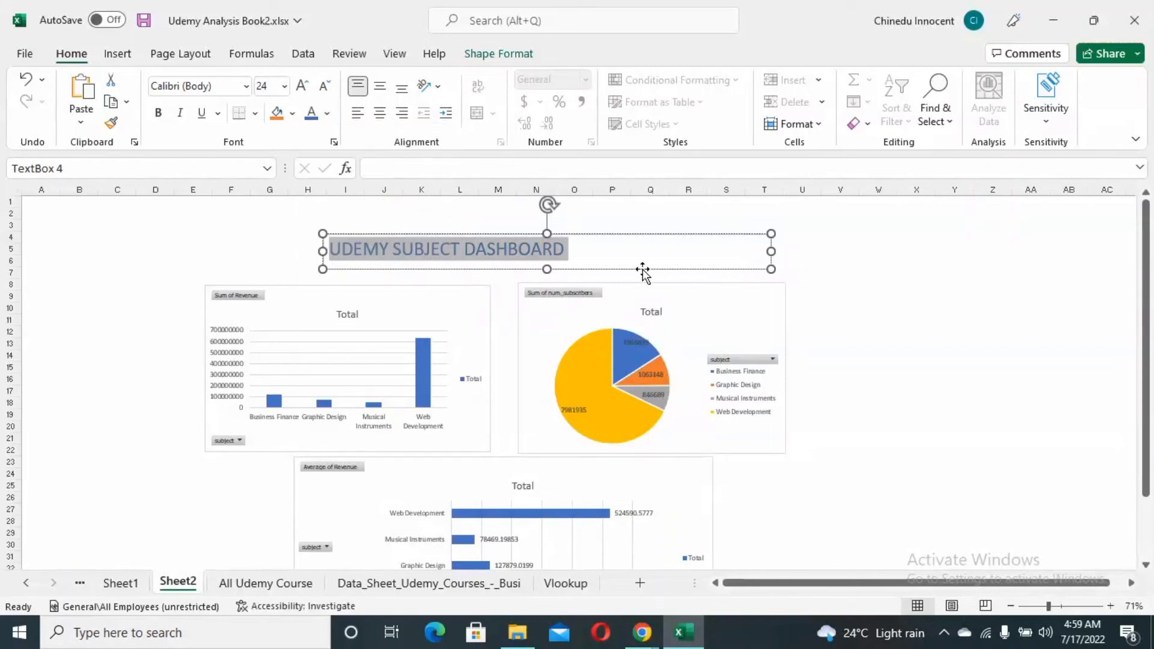
{"action": "left_click", "coordinate": [610, 254]}
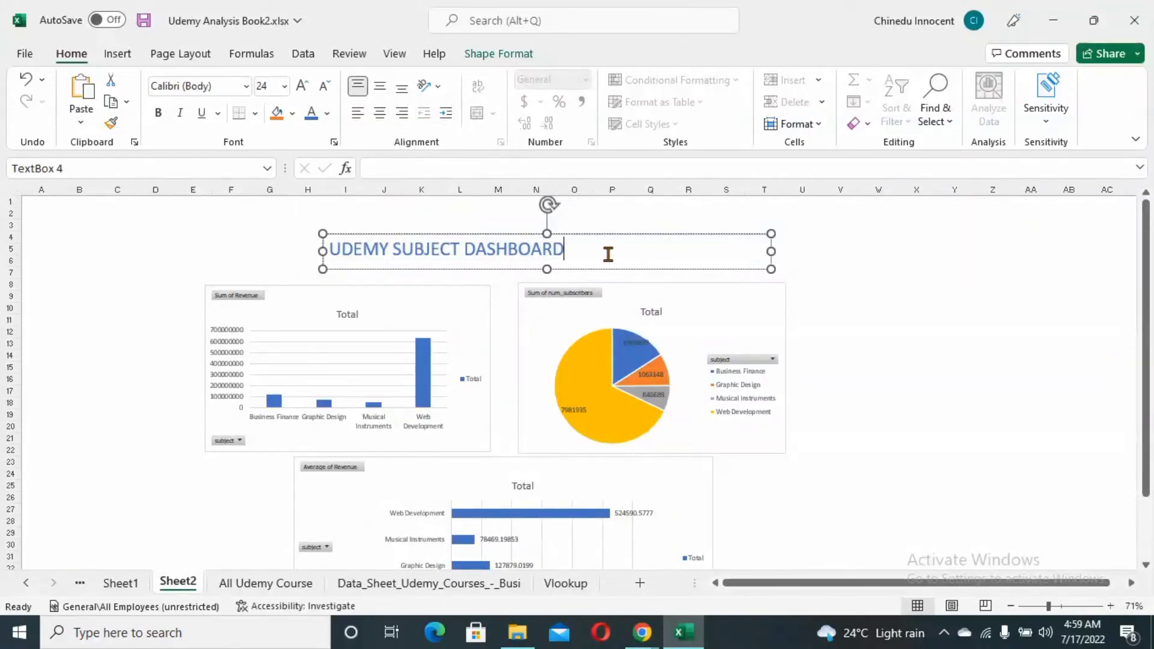
{"action": "left_click_drag", "start_coordinate": [772, 253], "coordinate": [633, 249]}
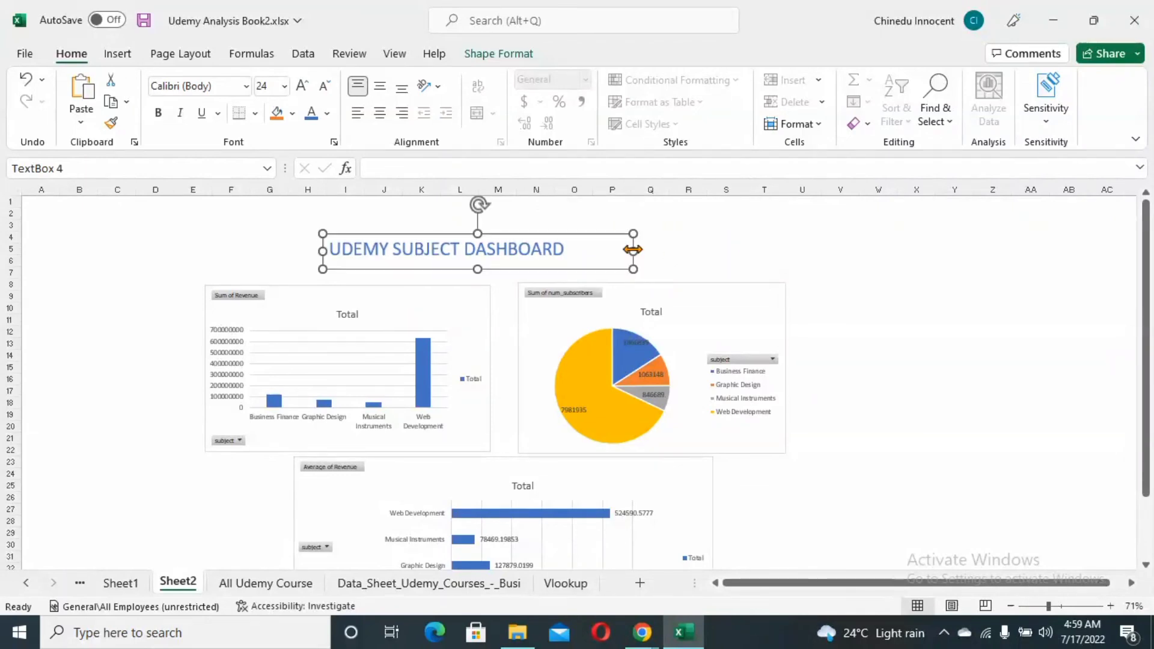
{"action": "left_click", "coordinate": [688, 259]}
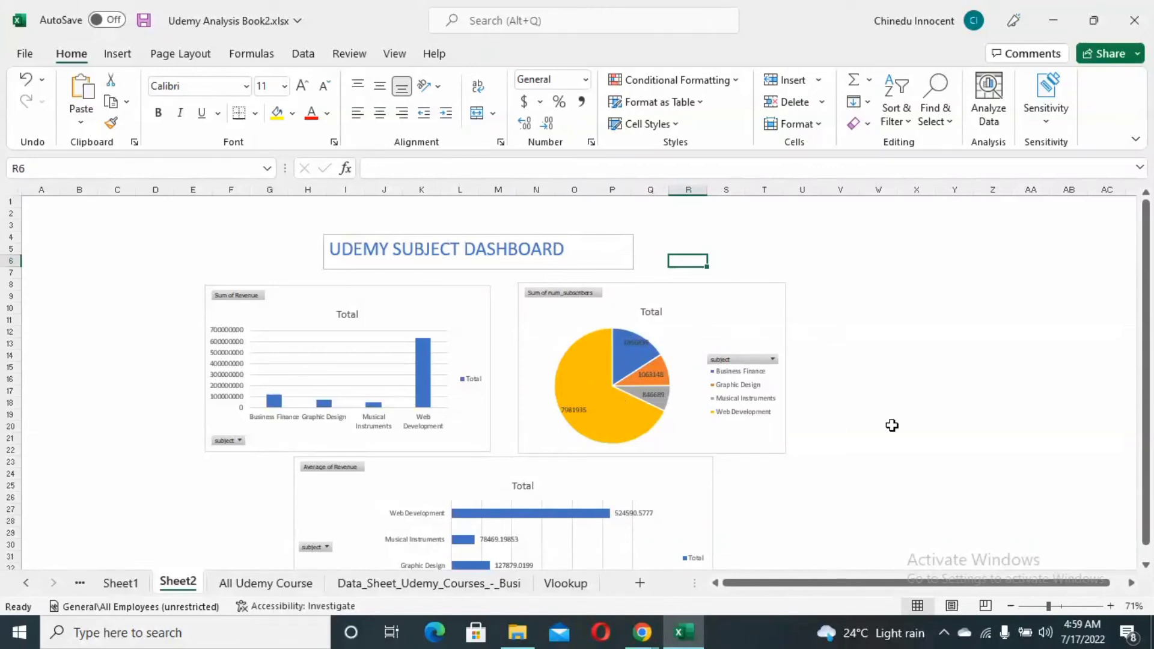
- Move the total revenue column chart to span about columns C to J, starting near row 7
{"action": "left_click_drag", "start_coordinate": [1146, 353], "coordinate": [1146, 366]}
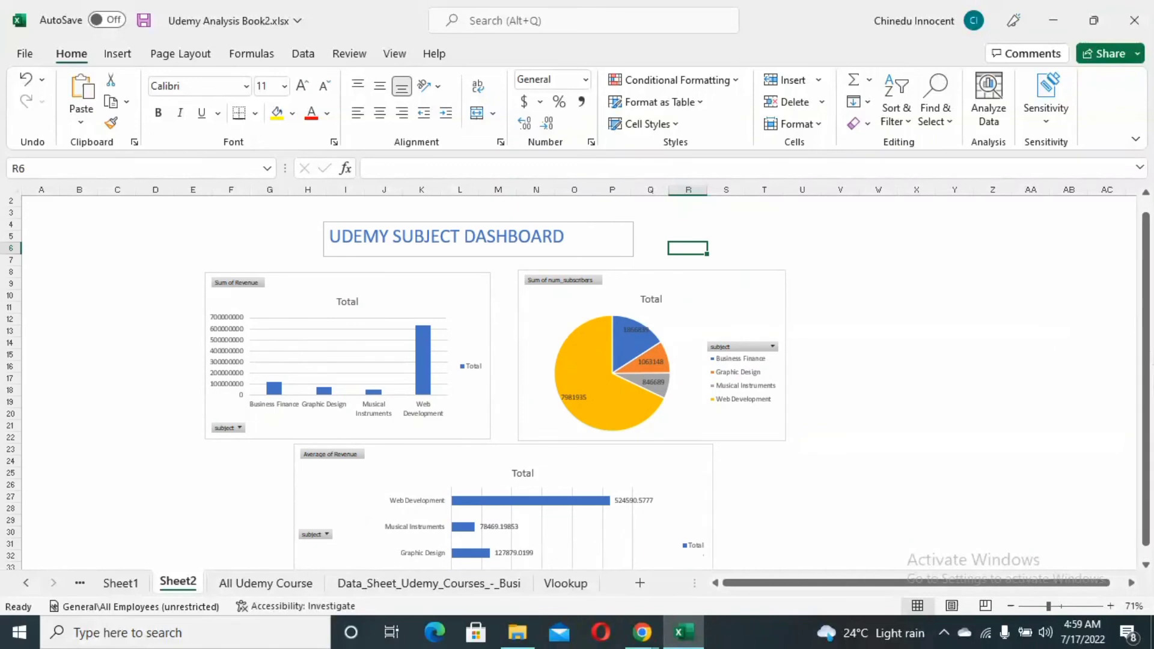
{"action": "left_click", "coordinate": [411, 307]}
{"action": "left_click_drag", "start_coordinate": [394, 297], "coordinate": [320, 295]}
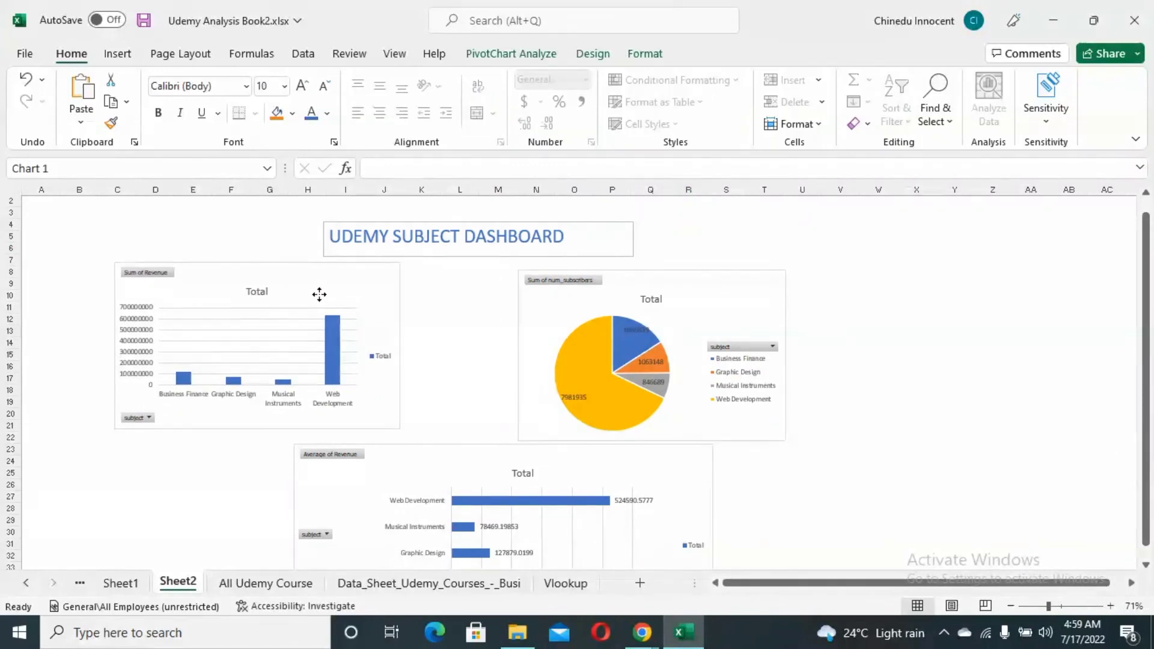
- Move the subscribers pie chart to start at about column L, and center the average revenue bar chart beneath both charts at about columns F to Q
{"action": "left_click", "coordinate": [553, 317]}
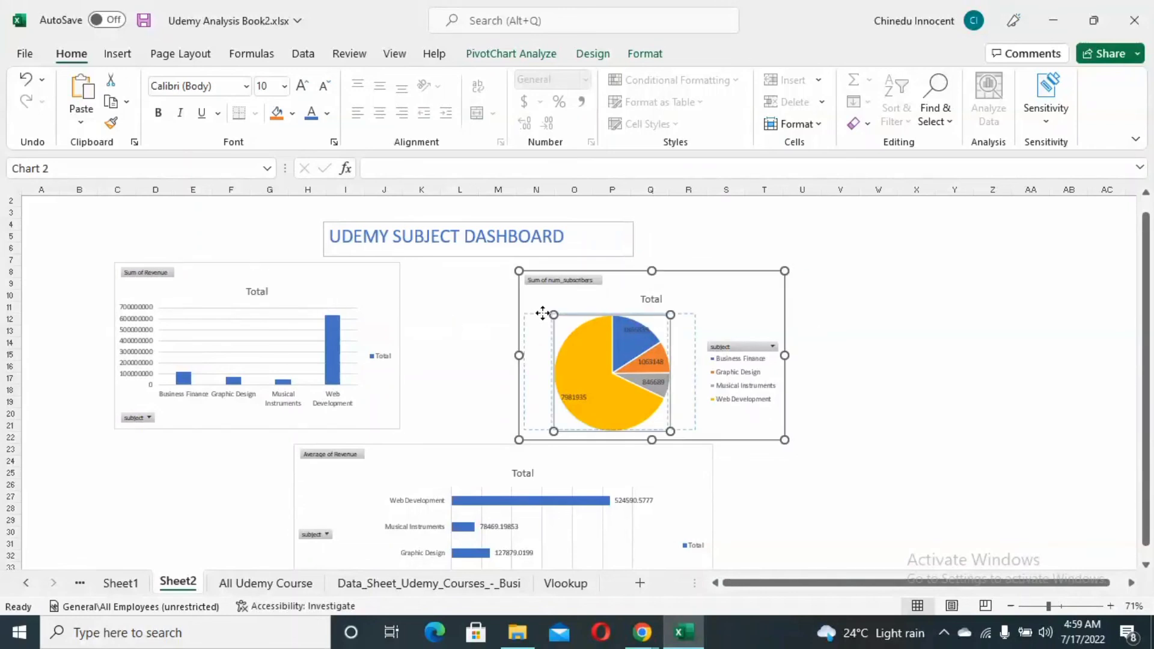
{"action": "left_click", "coordinate": [551, 312]}
{"action": "mouse_move", "coordinate": [553, 313]}
{"action": "left_mouse_down"}
{"action": "mouse_move", "coordinate": [569, 310]}
{"action": "mouse_move", "coordinate": [472, 294]}
{"action": "left_mouse_up"}
{"action": "left_click", "coordinate": [832, 366]}
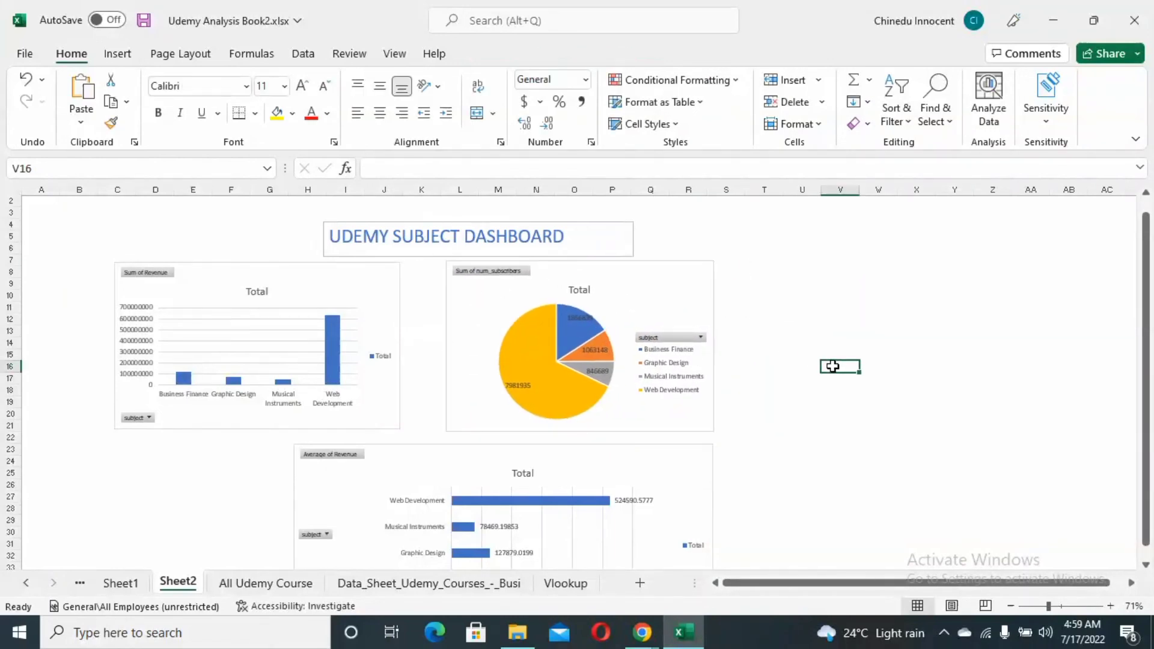
{"action": "mouse_move", "coordinate": [625, 458]}
{"action": "left_mouse_down"}
{"action": "mouse_move", "coordinate": [572, 456]}
{"action": "mouse_move", "coordinate": [572, 441]}
{"action": "mouse_move", "coordinate": [572, 455]}
{"action": "left_mouse_up"}
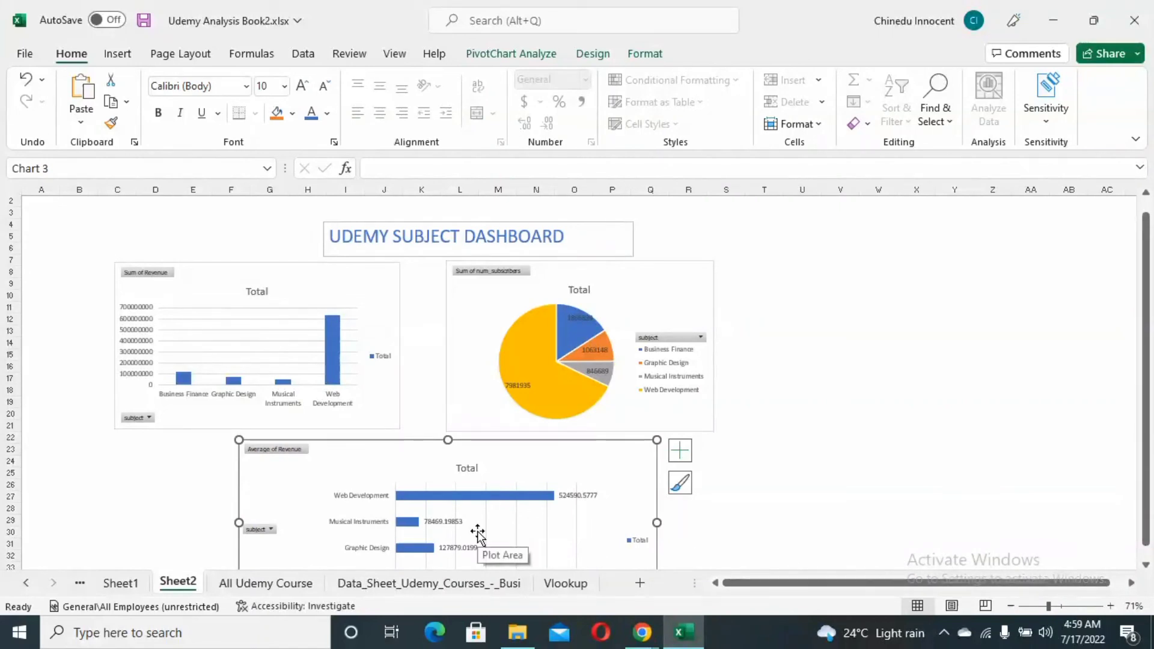
- On Sheet1, move the average revenue bar chart beside the total revenue chart, to about columns N to U from row 2
{"action": "left_click", "coordinate": [141, 591]}
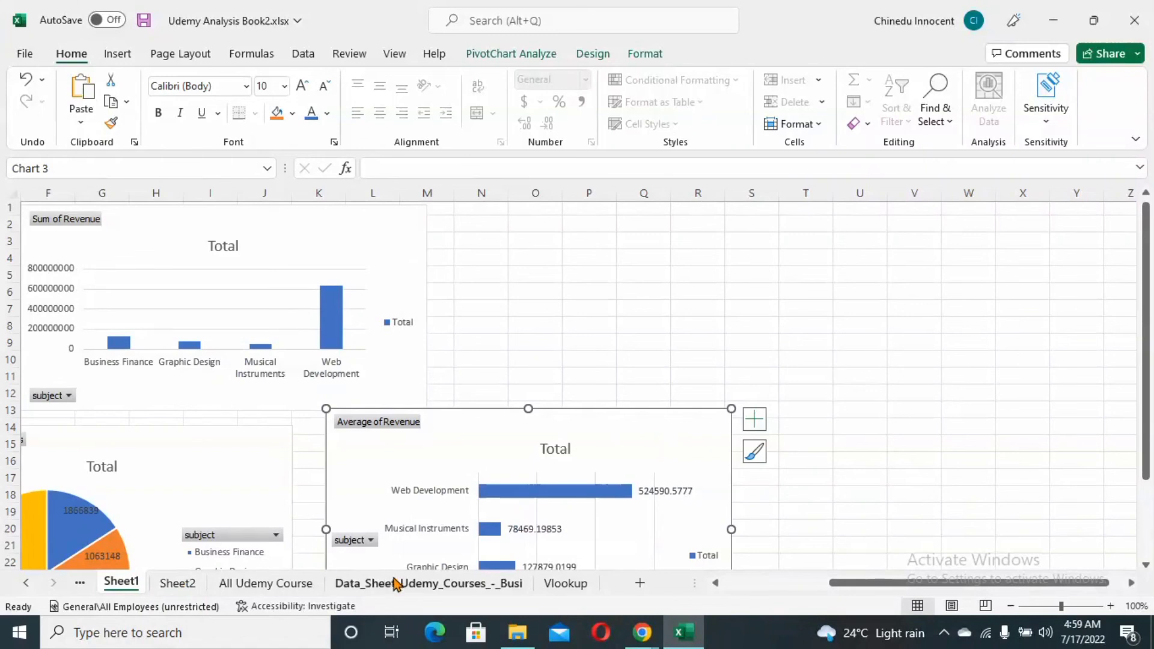
{"action": "left_click_drag", "start_coordinate": [536, 438], "coordinate": [646, 262]}
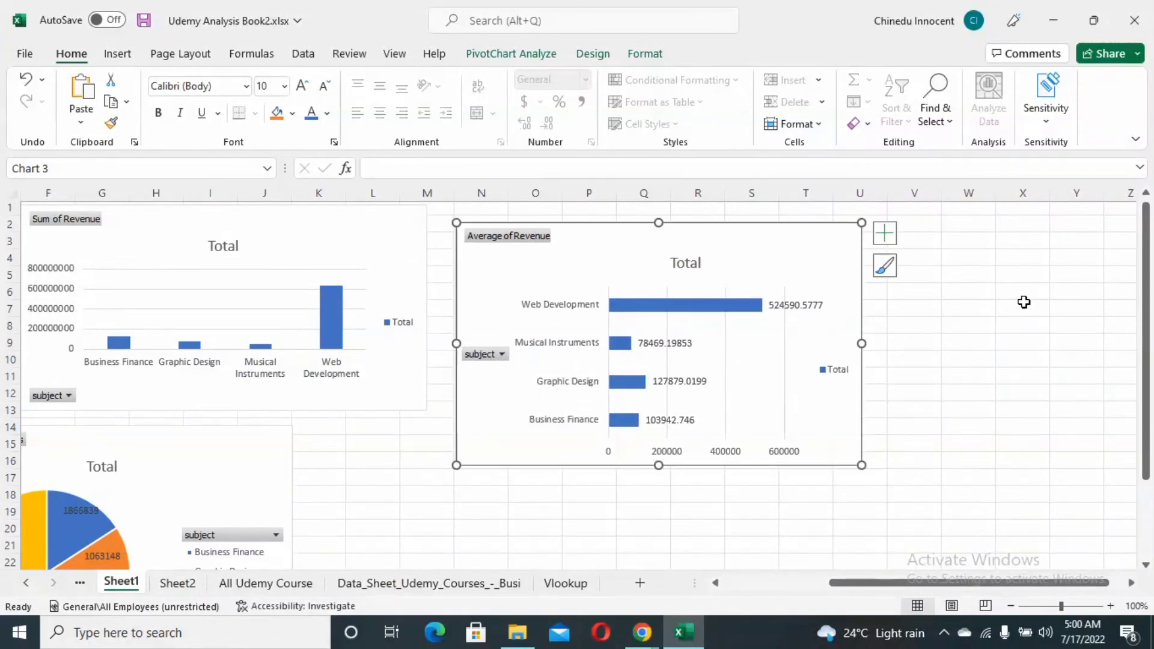
{"action": "left_click_drag", "start_coordinate": [1146, 351], "coordinate": [1149, 286]}
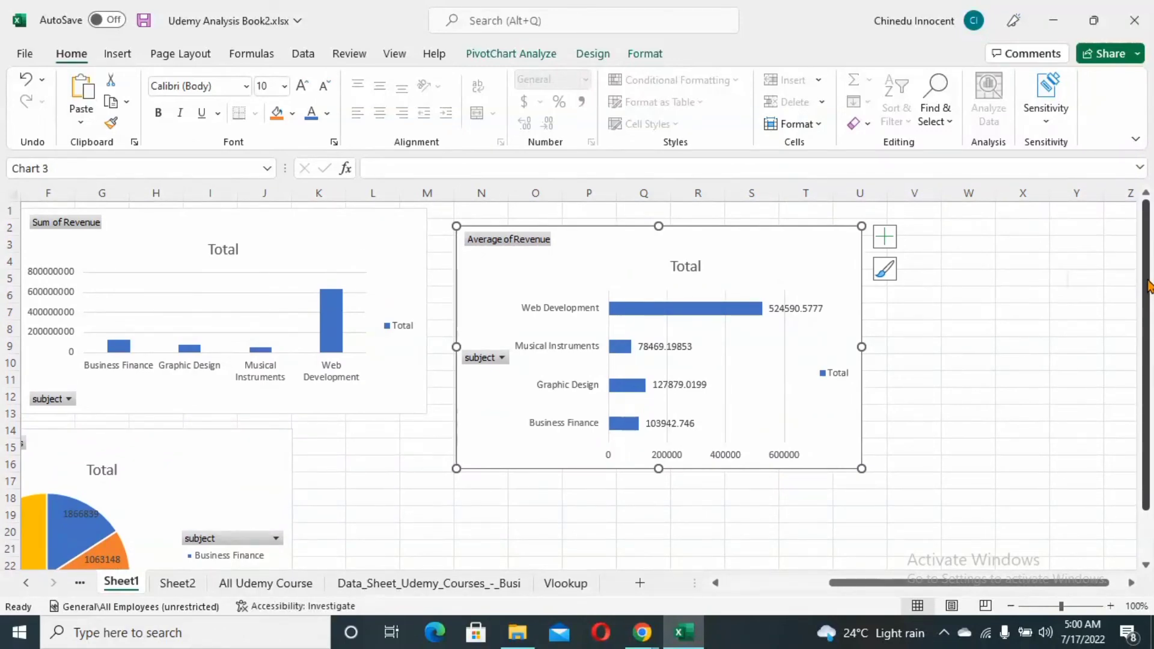